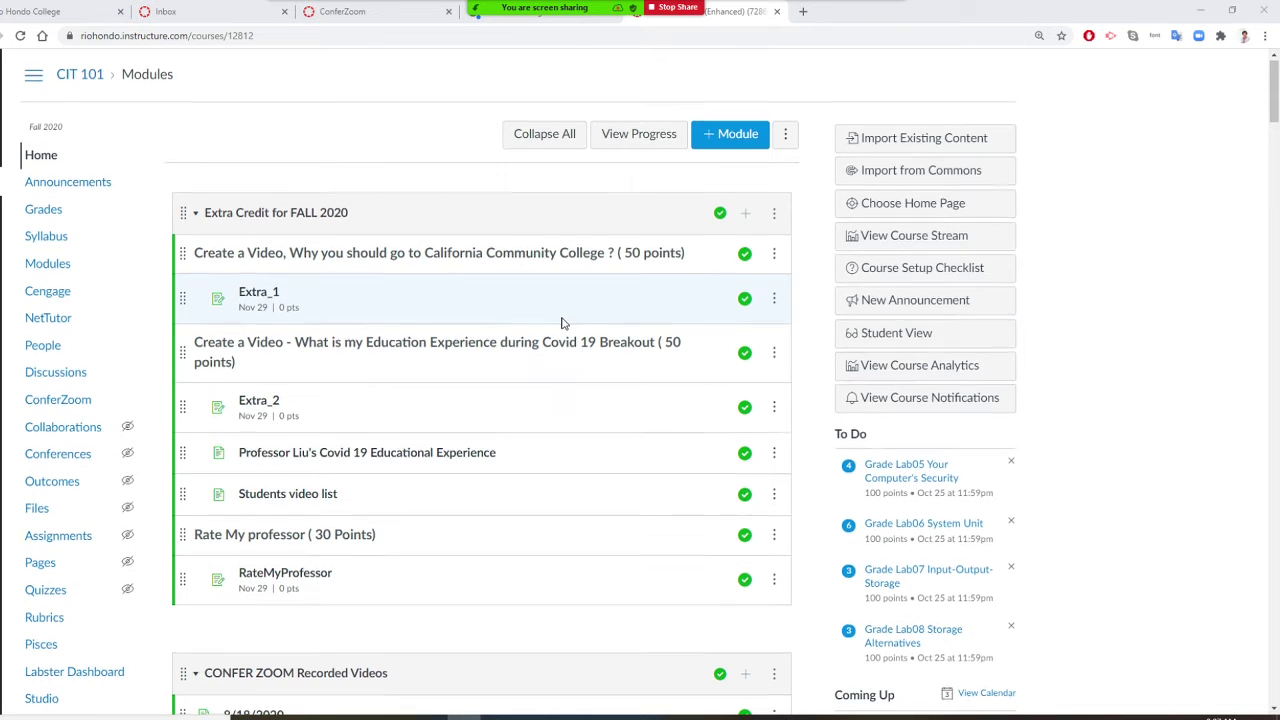
Review the CIT 101 course modules from Extra Credit for FALL 2020 down to the SAM OFFICE Projects.
scroll(562, 323, down, 3)
scroll(548, 397, down, 7)
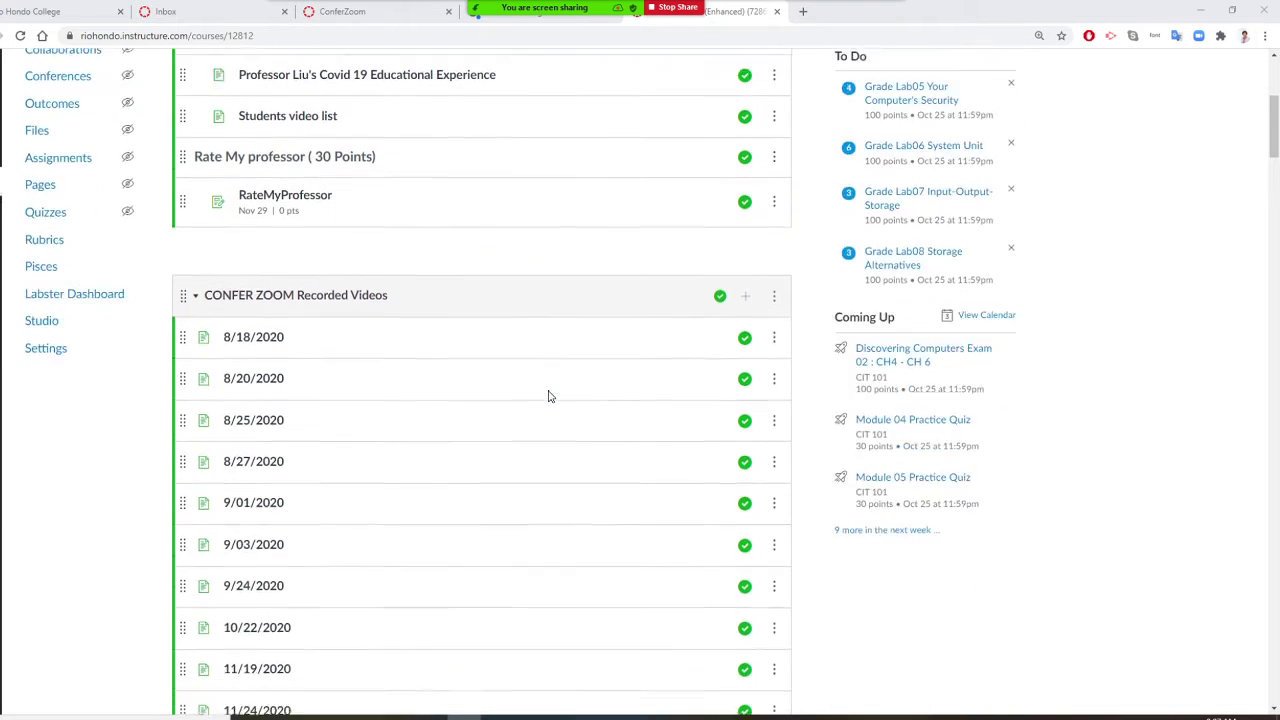
scroll(548, 397, down, 6)
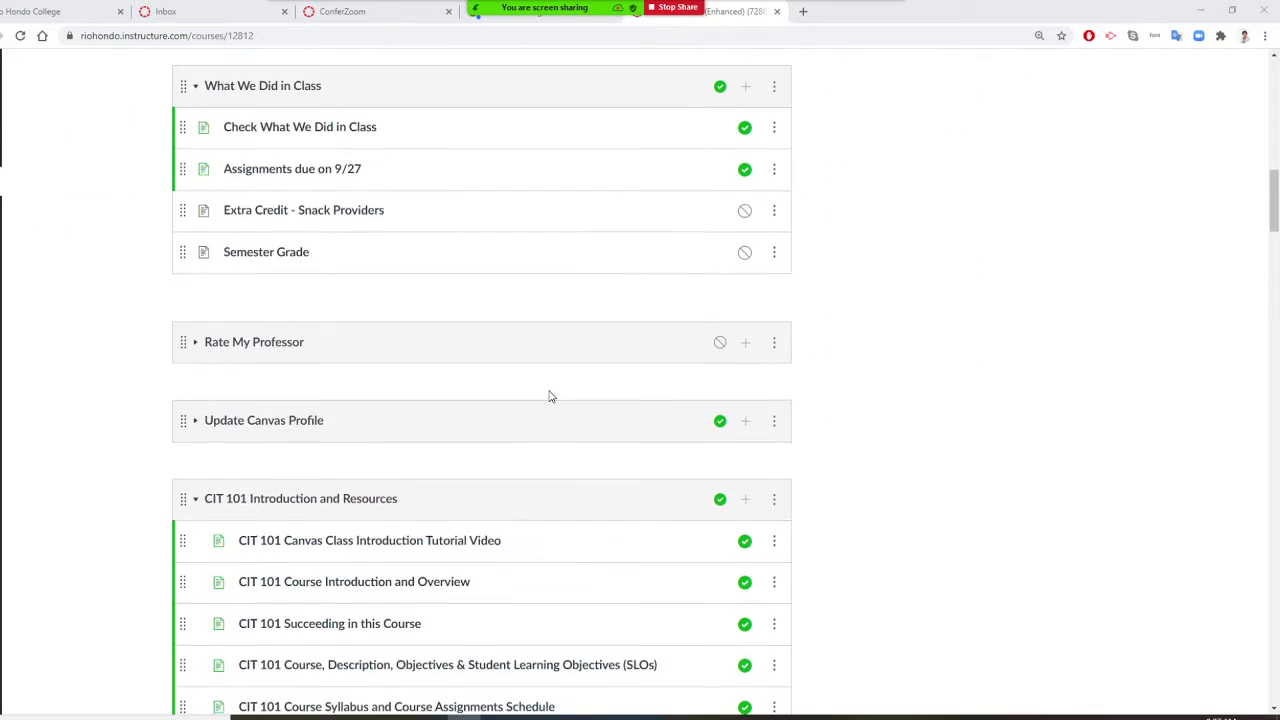
scroll(548, 397, down, 4)
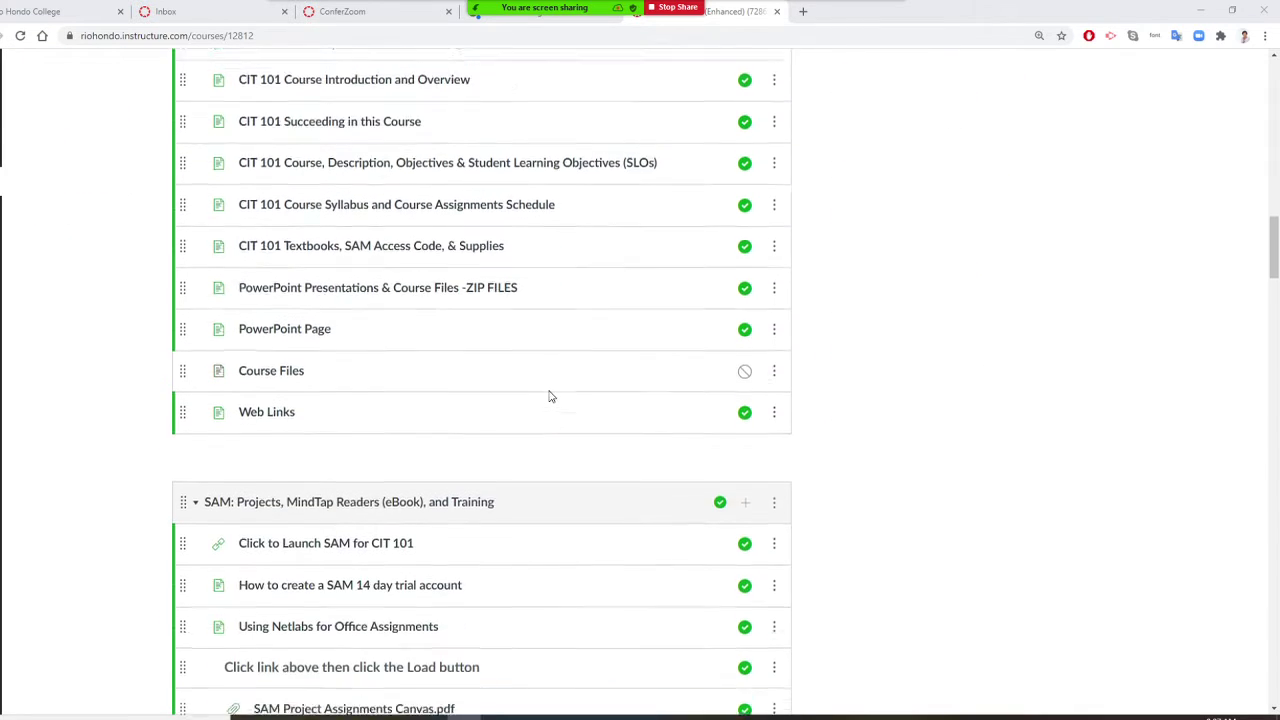
scroll(548, 397, down, 8)
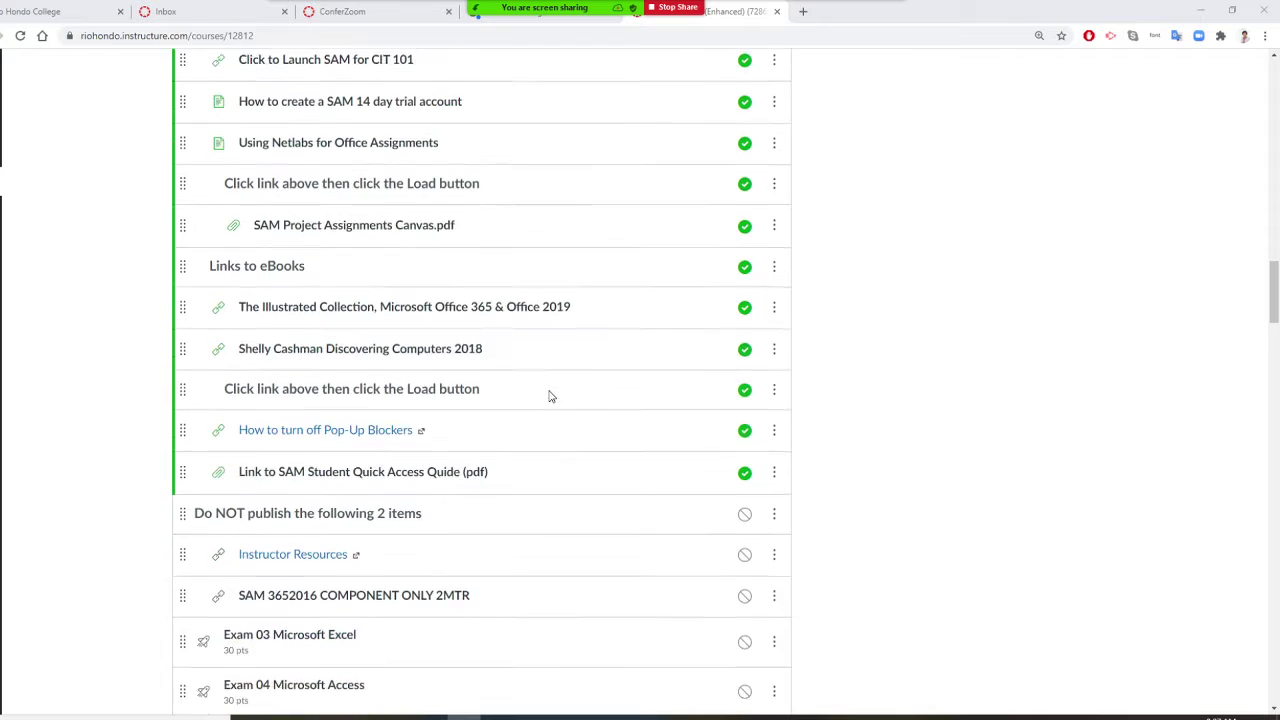
scroll(548, 397, down, 2)
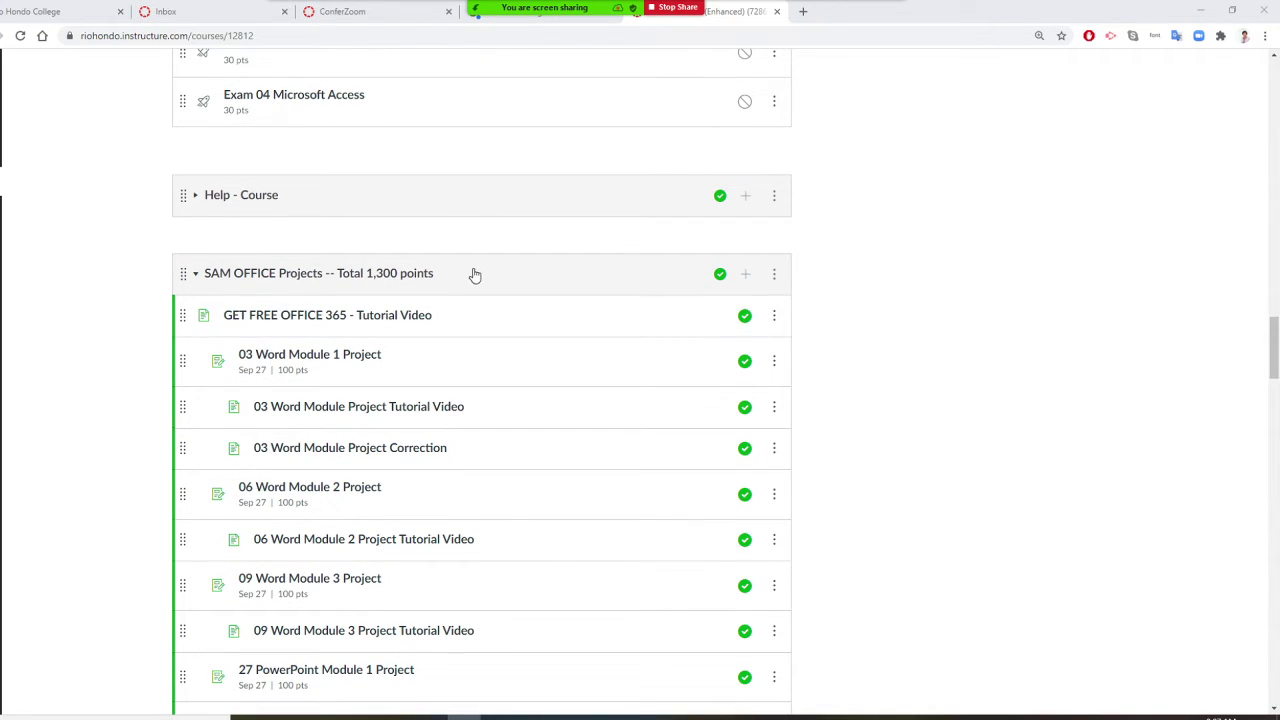
scroll(475, 275, down, 4)
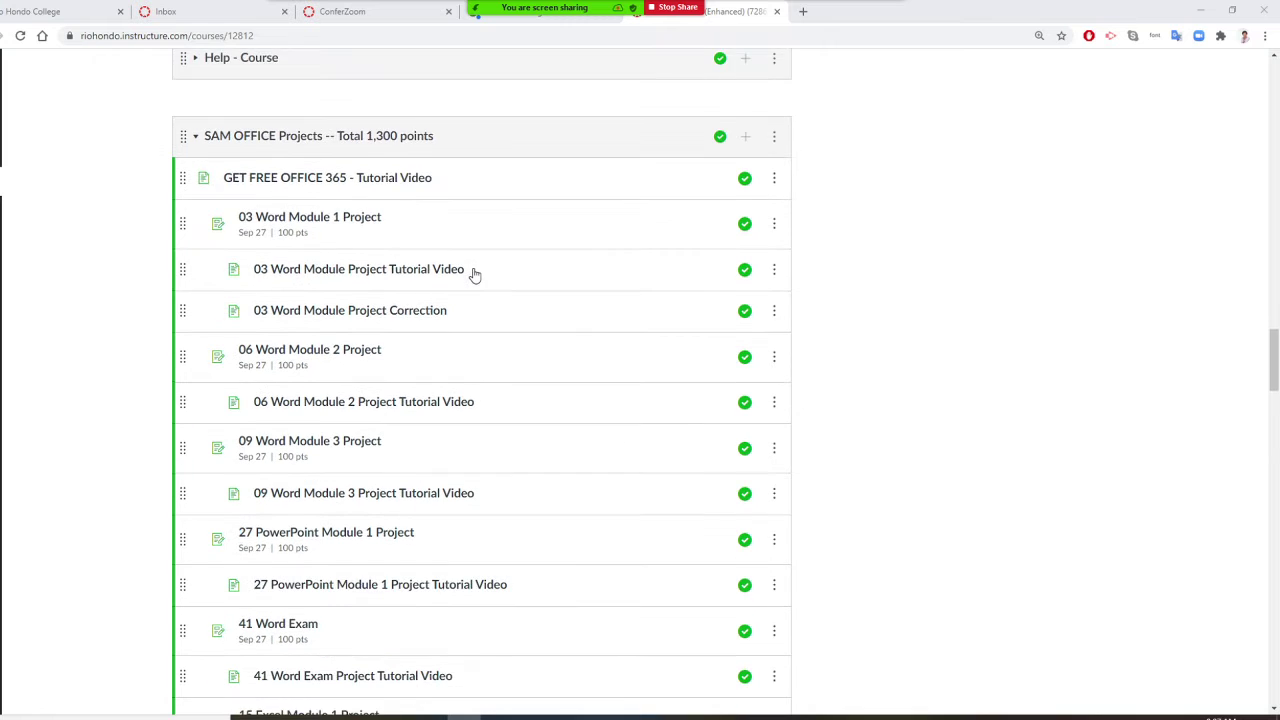
scroll(475, 277, down, 2)
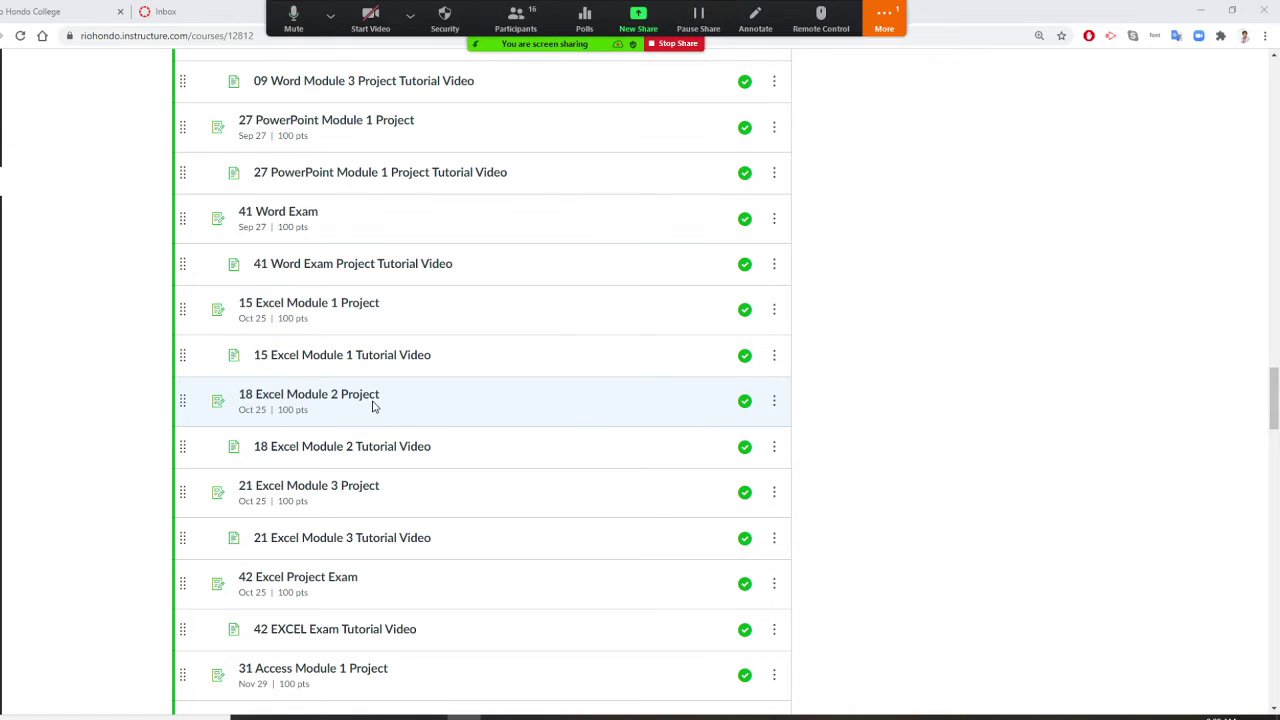
Open the Zoom group chat and place its window in the empty area beside the module list.
click(884, 18)
click(897, 50)
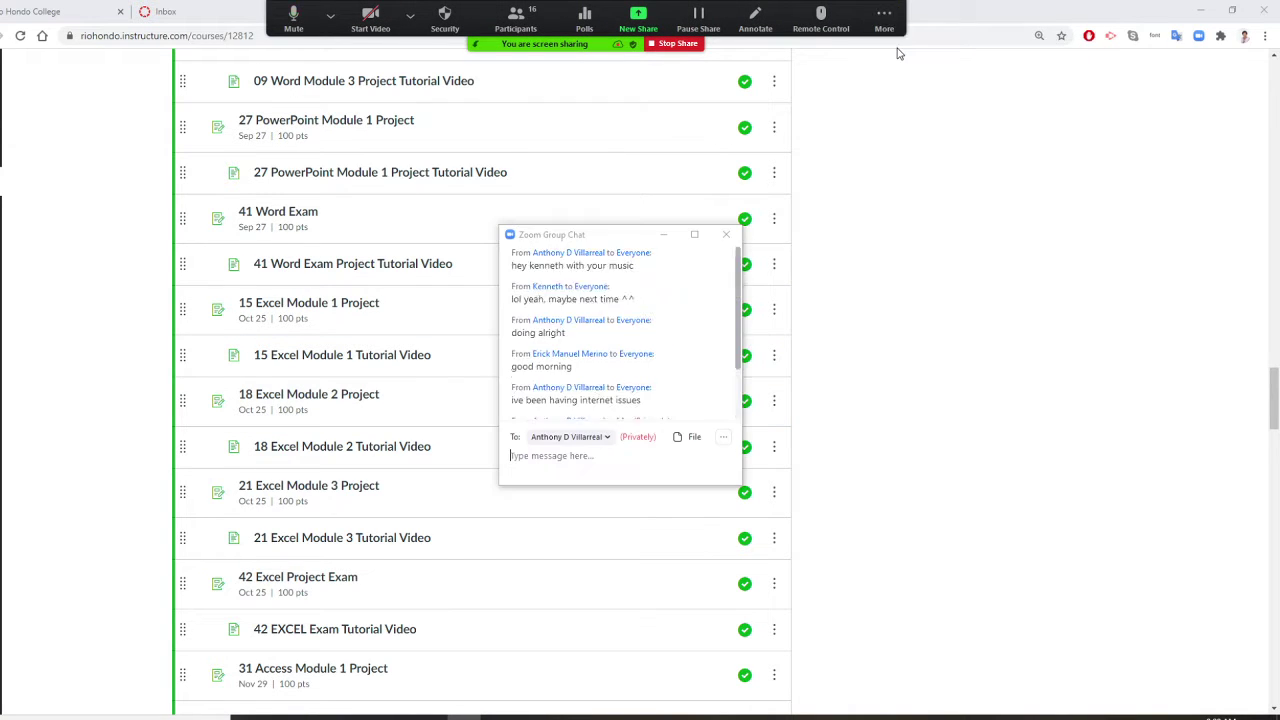
click(632, 238)
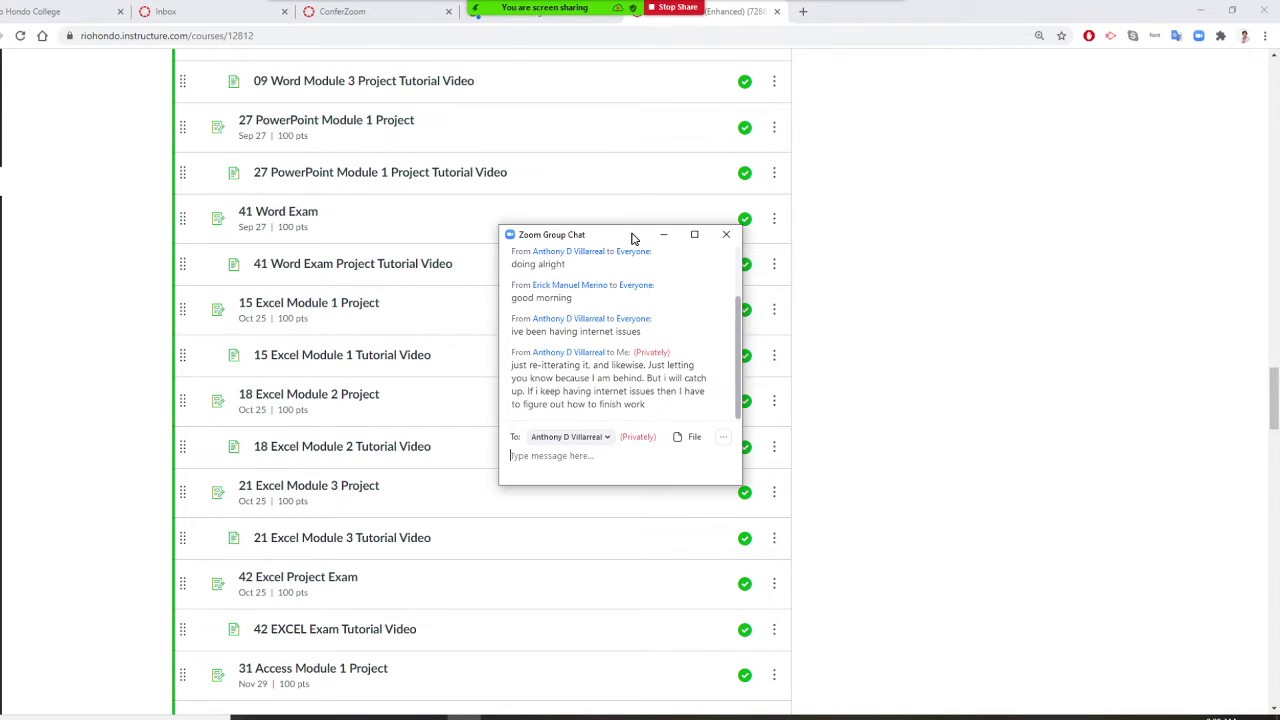
drag(632, 238, 1009, 245)
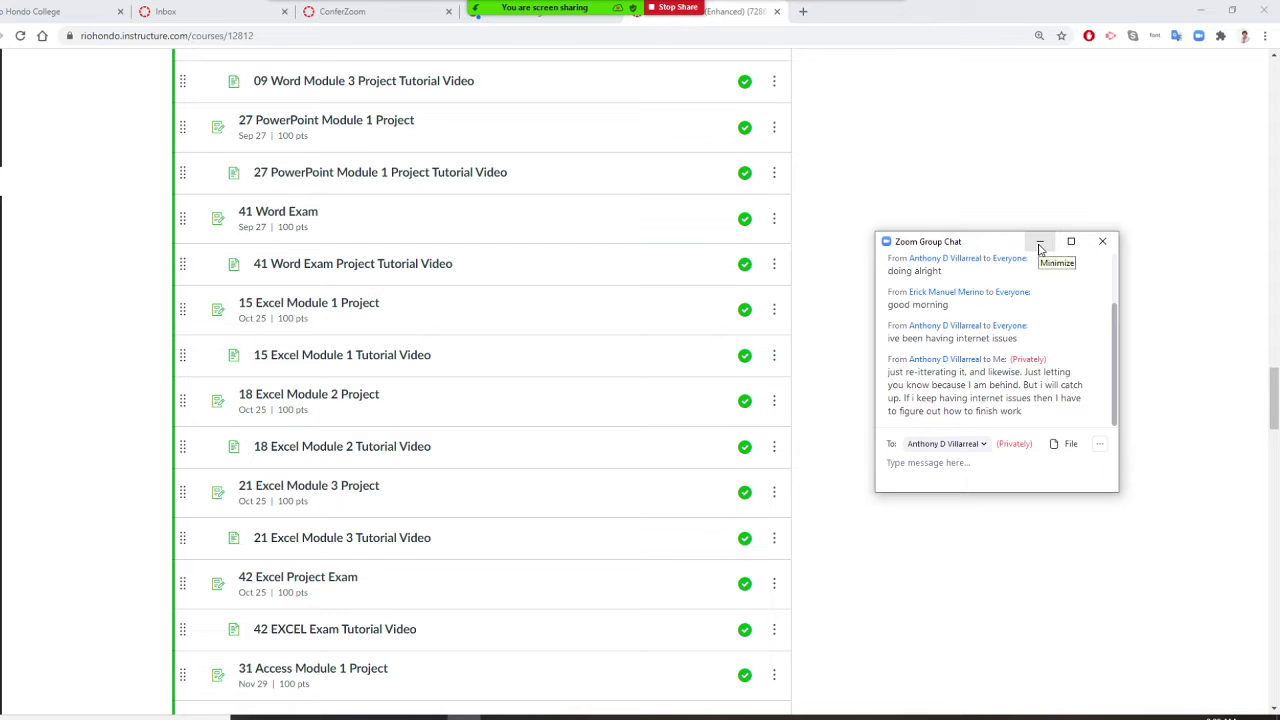
Examine the due dates of the Excel and Access projects and the alternative Access simulation assignments.
scroll(675, 527, down, 1)
scroll(503, 431, down, 1)
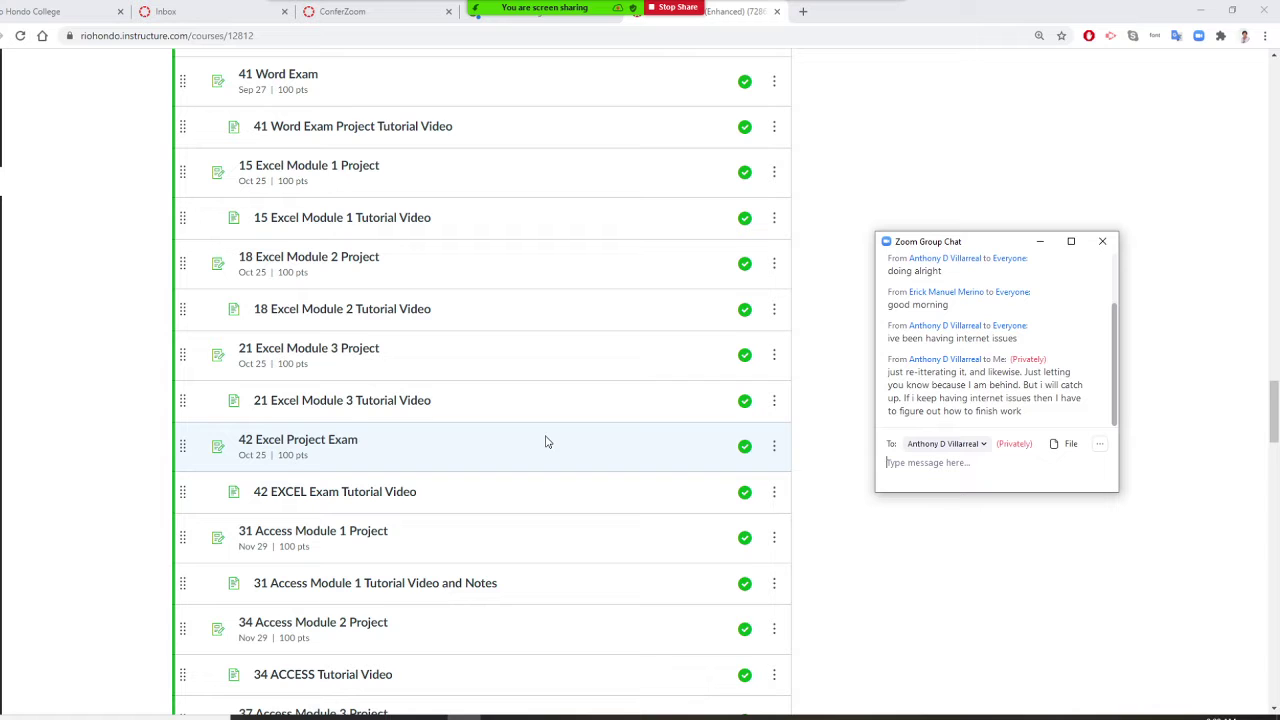
scroll(547, 440, down, 4)
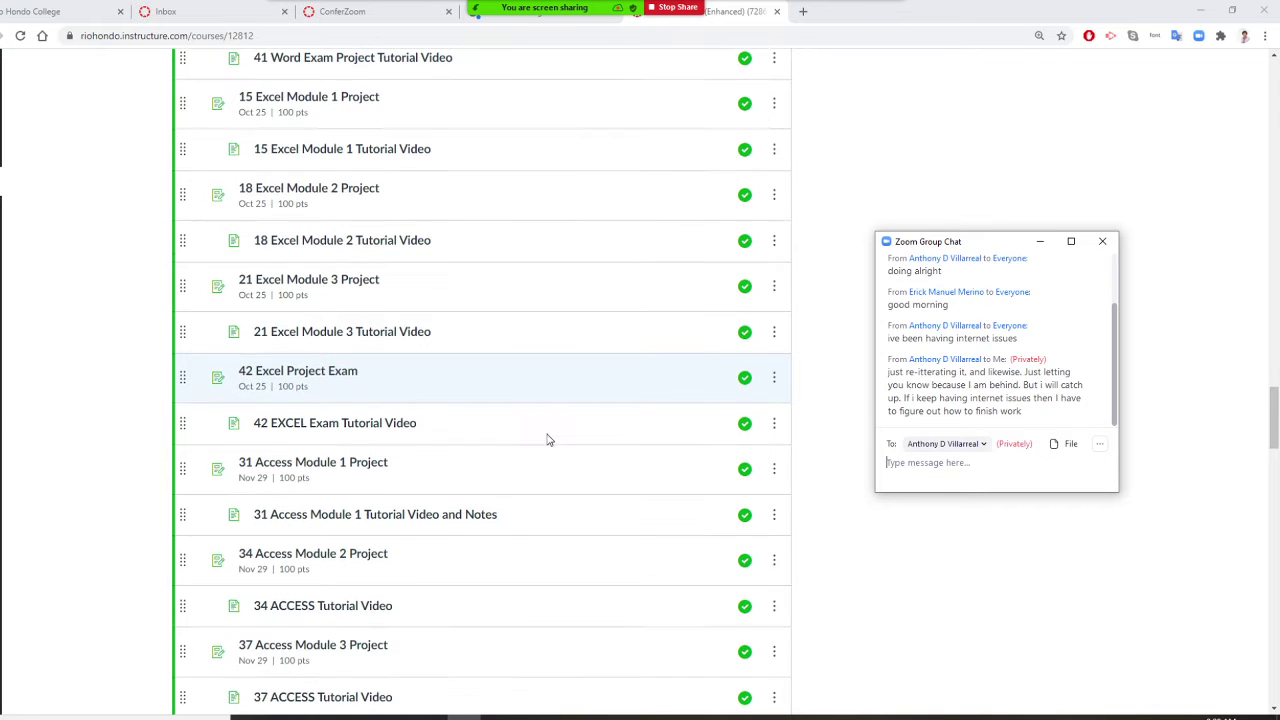
scroll(547, 440, down, 4)
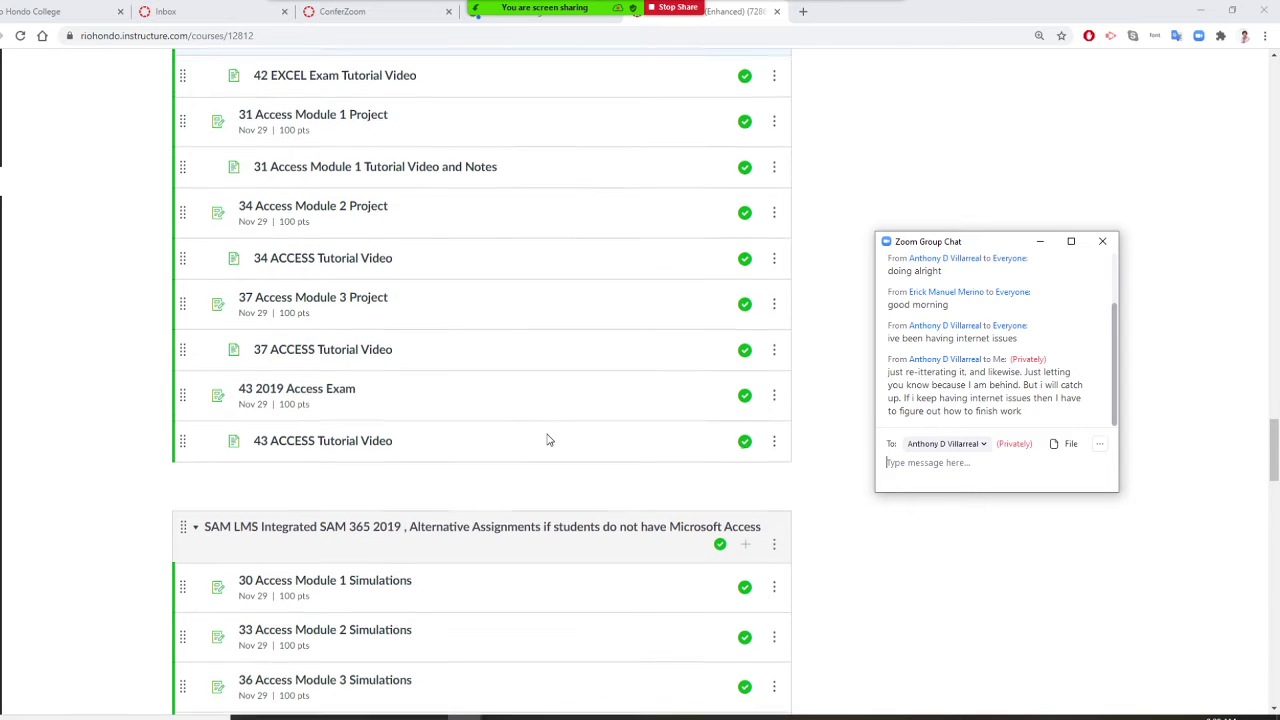
scroll(547, 440, down, 4)
scroll(547, 440, down, 1)
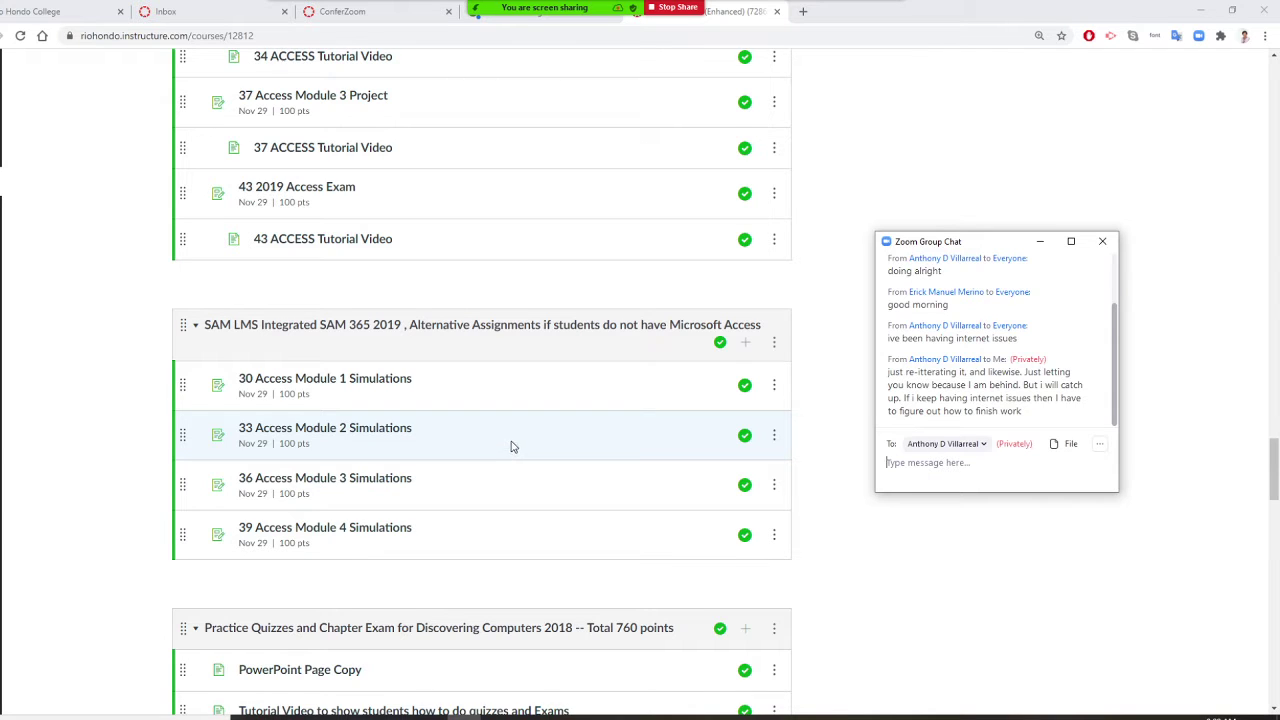
scroll(510, 449, up, 2)
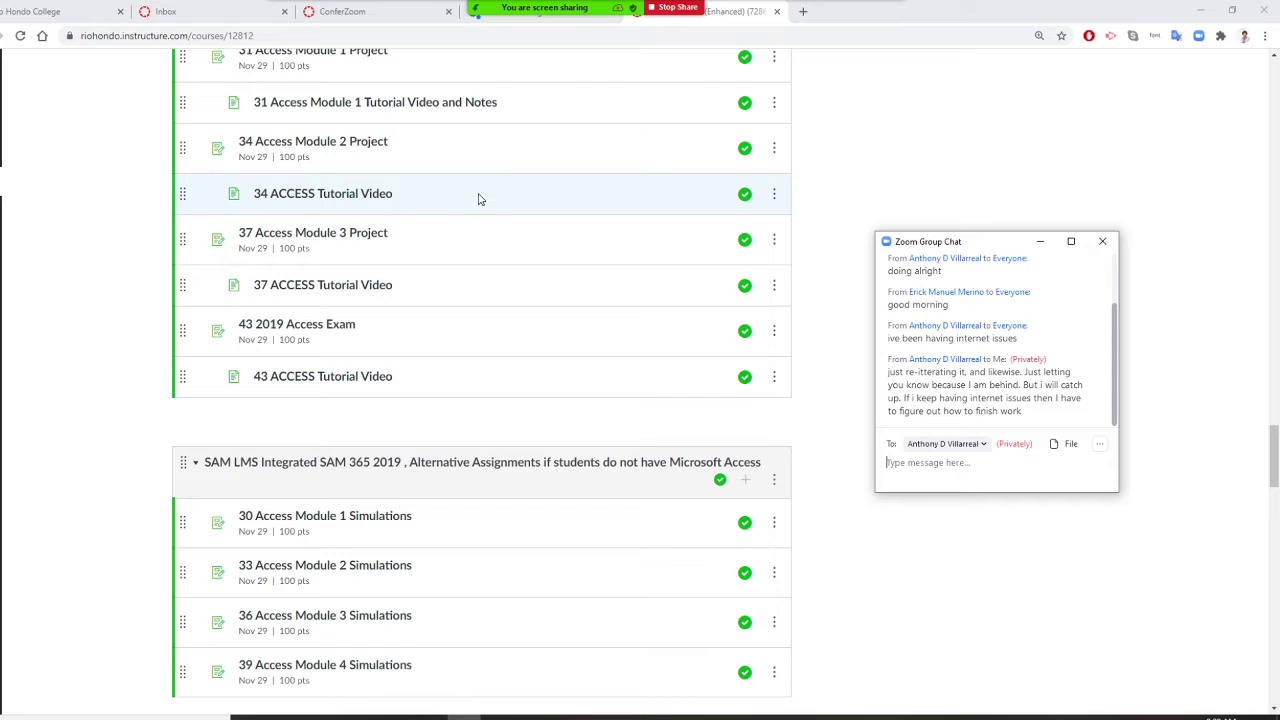
scroll(551, 191, up, 1)
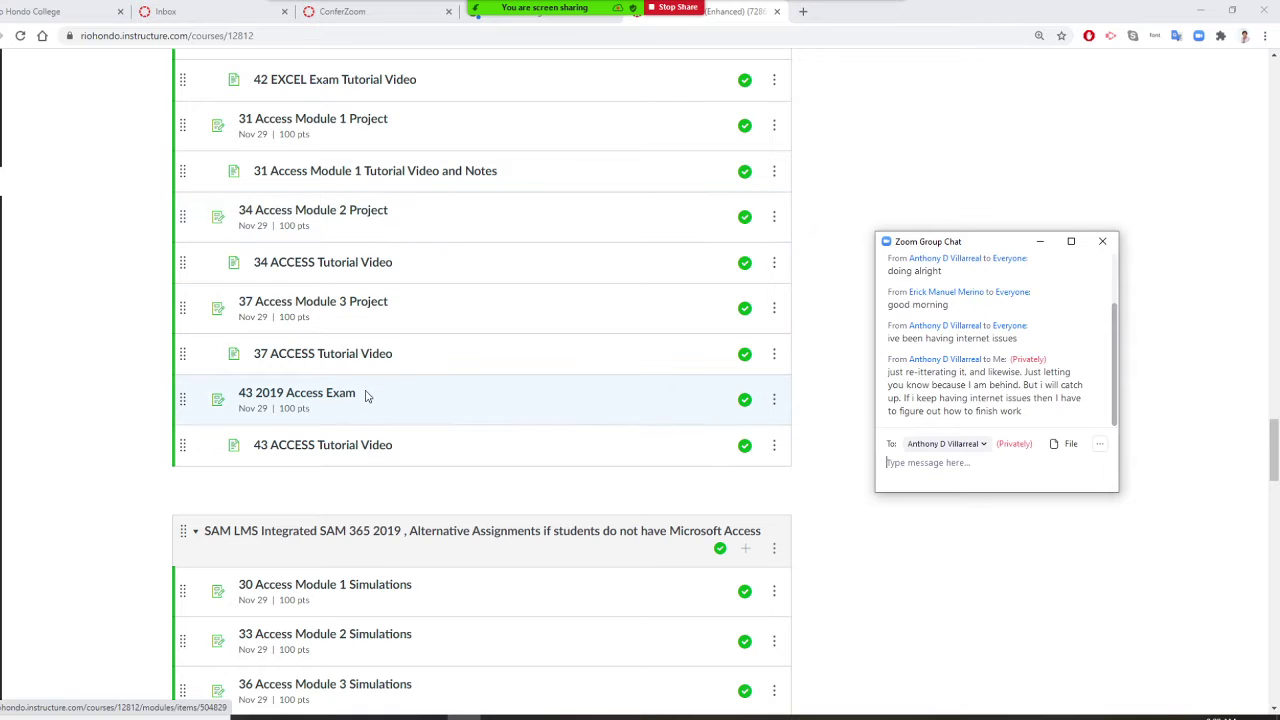
scroll(492, 429, down, 2)
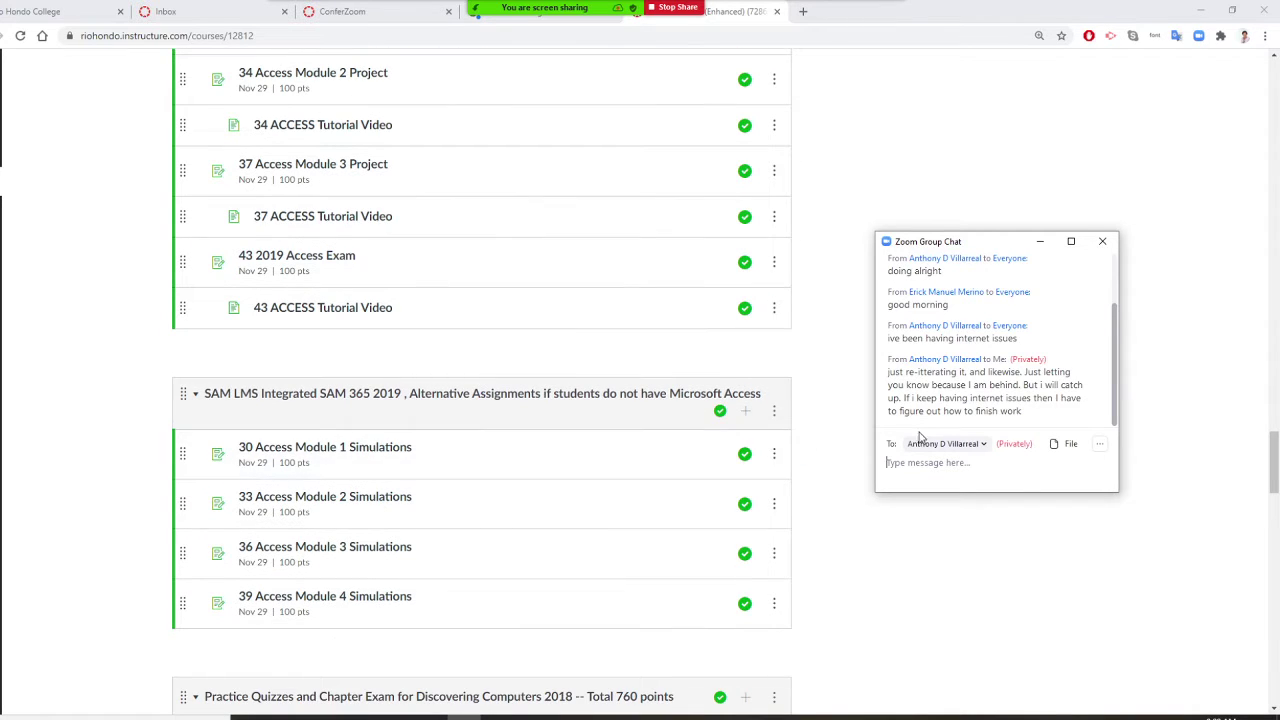
Change the Zoom chat recipient from the private participant to everyone in the meeting.
click(984, 449)
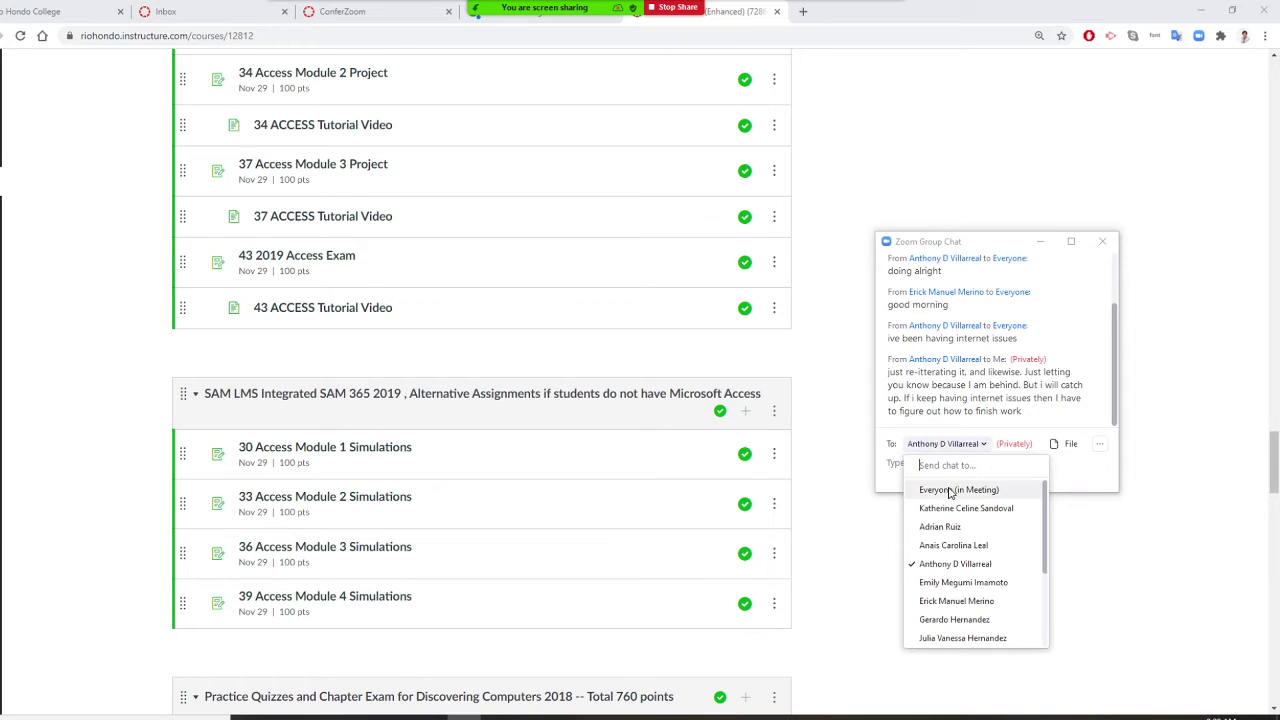
click(950, 489)
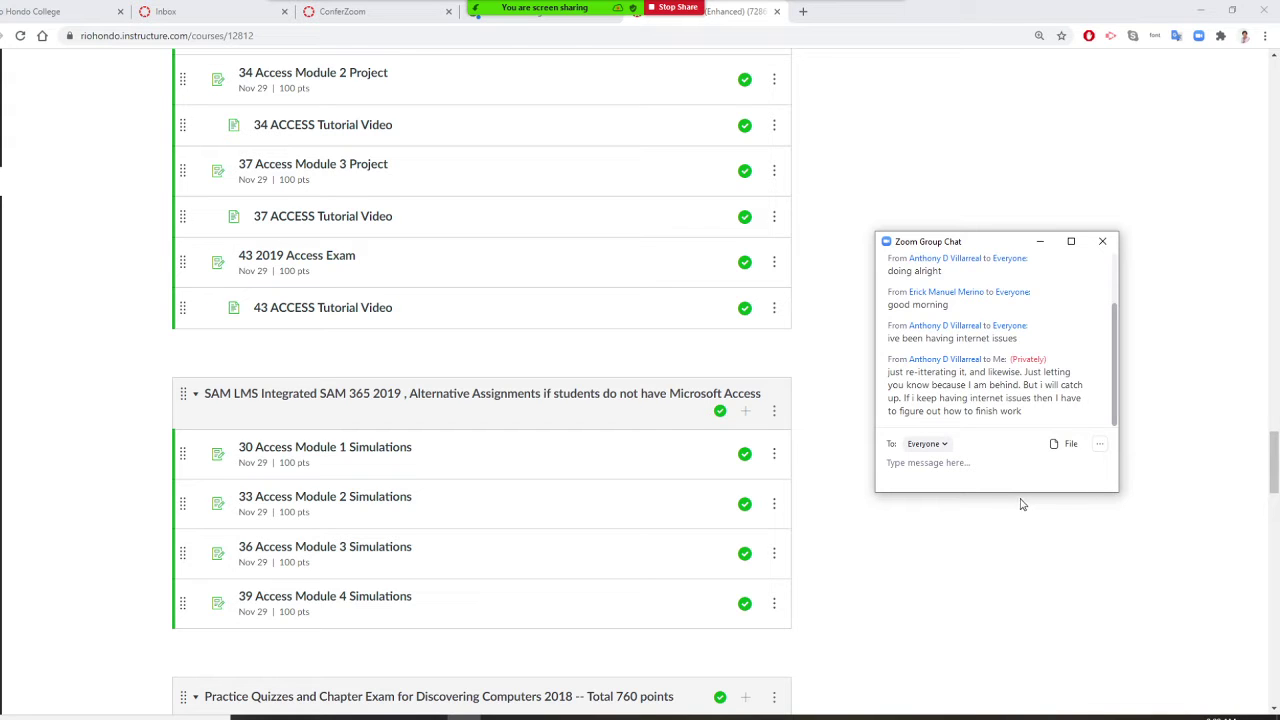
Review the due dates of the Discovering Computers practice quizzes and exams and of the Labs module, then return to the Access assignments.
scroll(560, 338, up, 1)
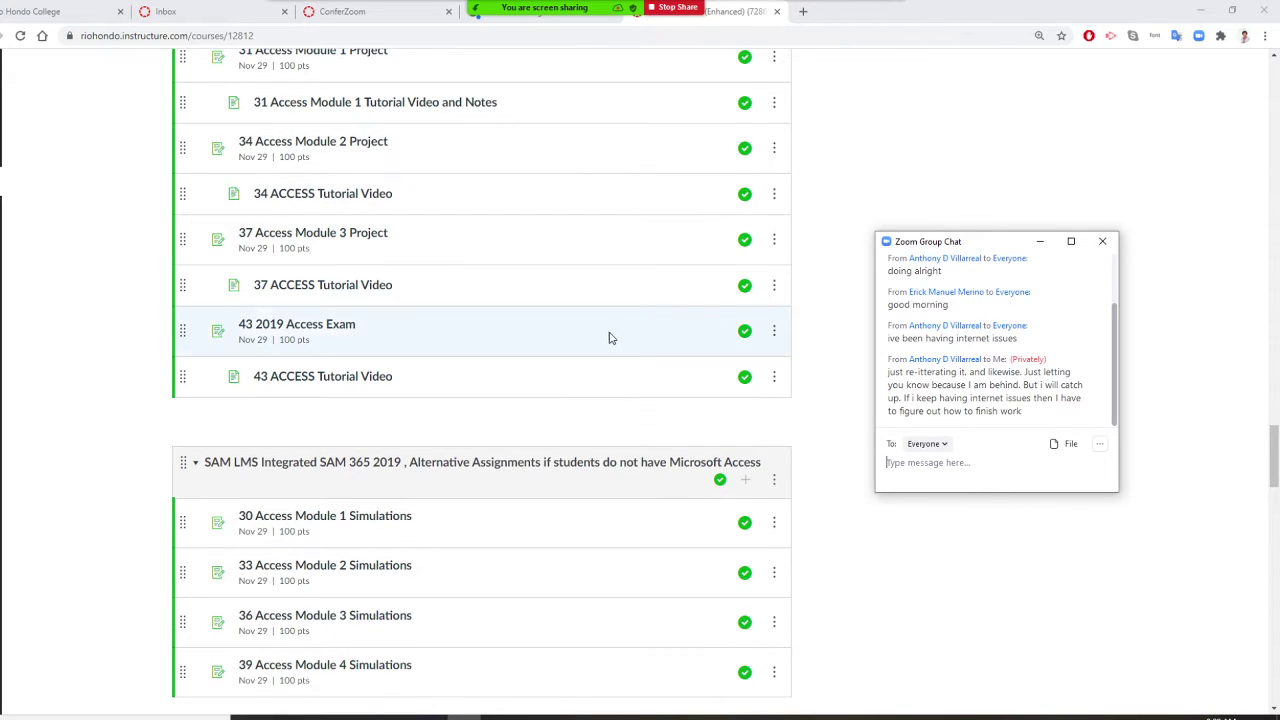
scroll(608, 336, up, 1)
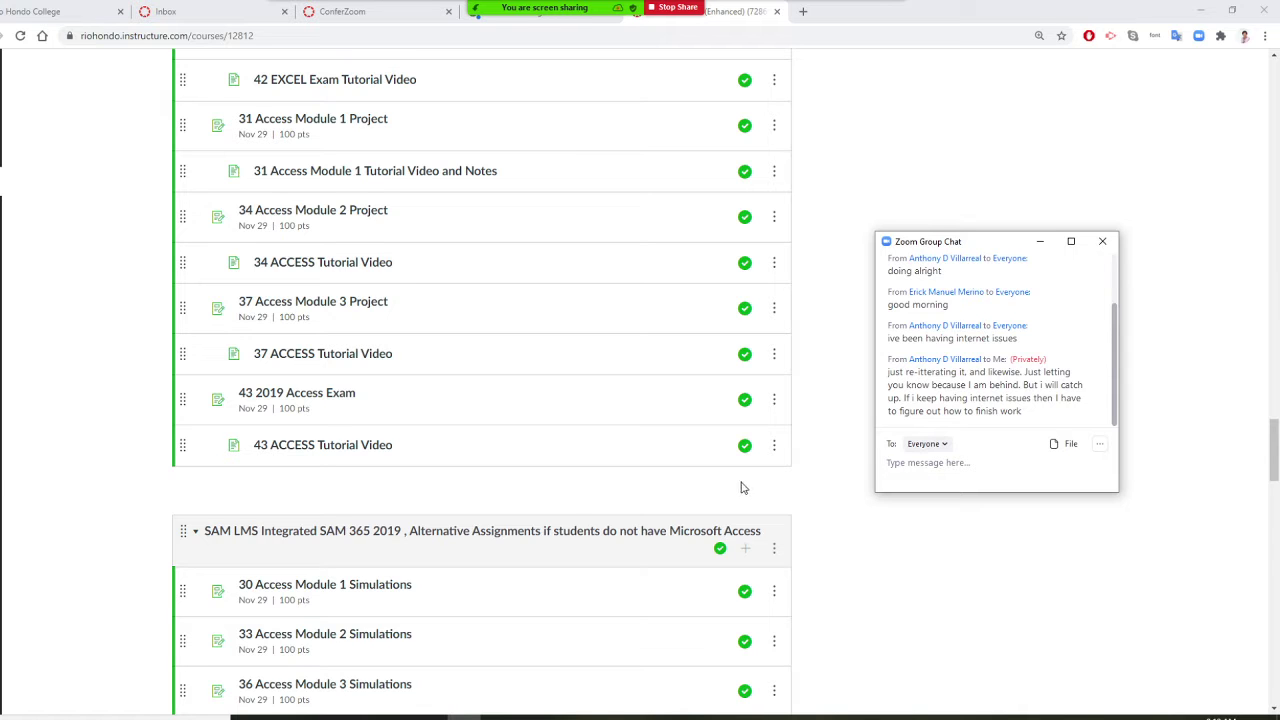
scroll(780, 484, down, 3)
scroll(829, 450, down, 9)
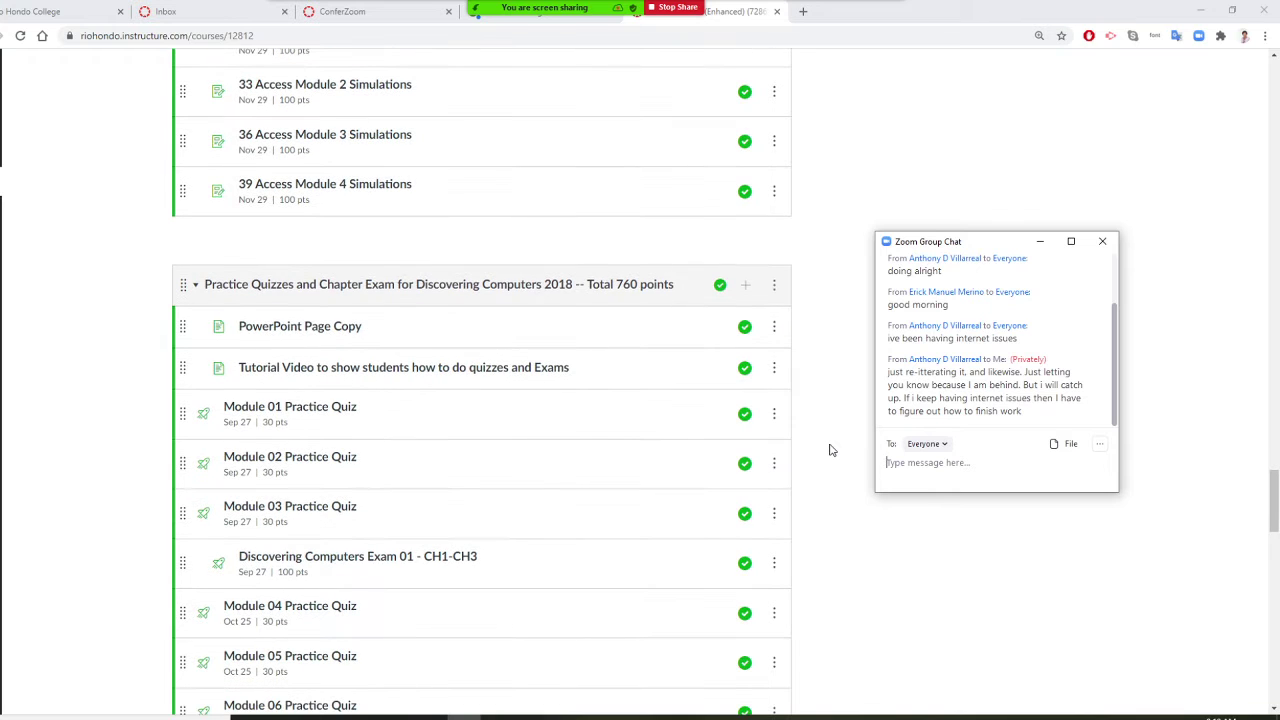
scroll(539, 293, down, 3)
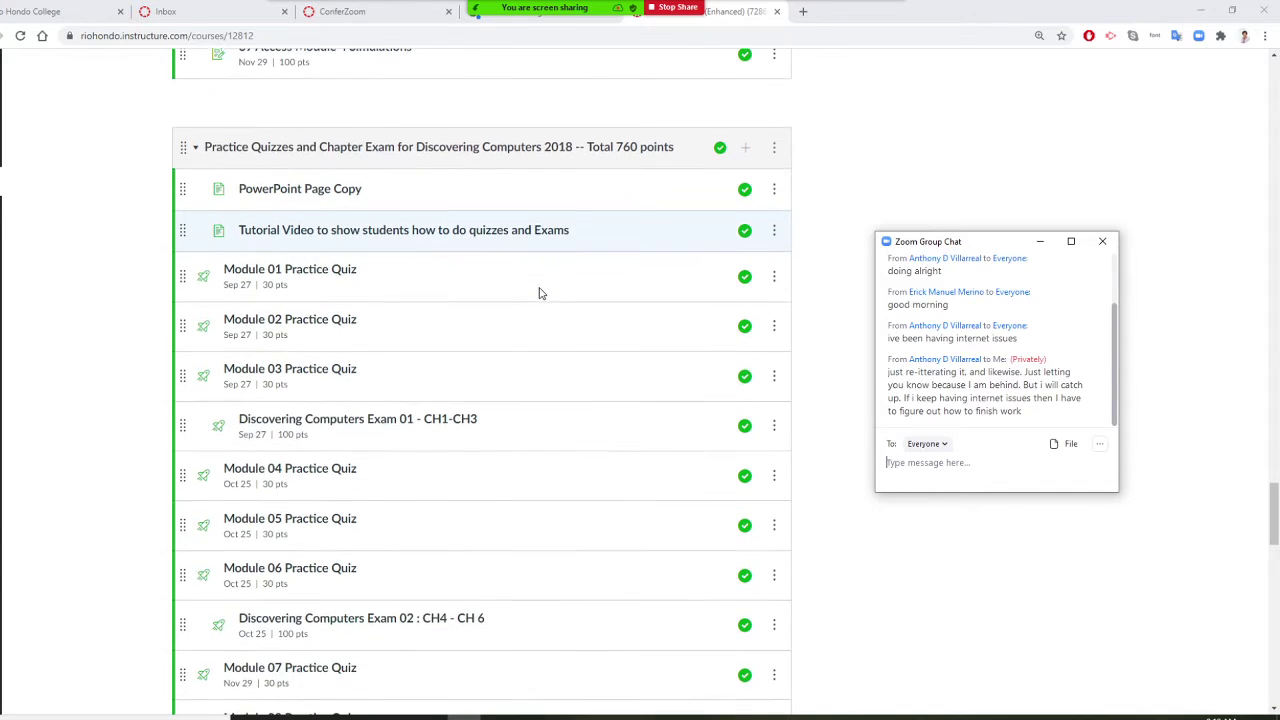
scroll(539, 293, down, 3)
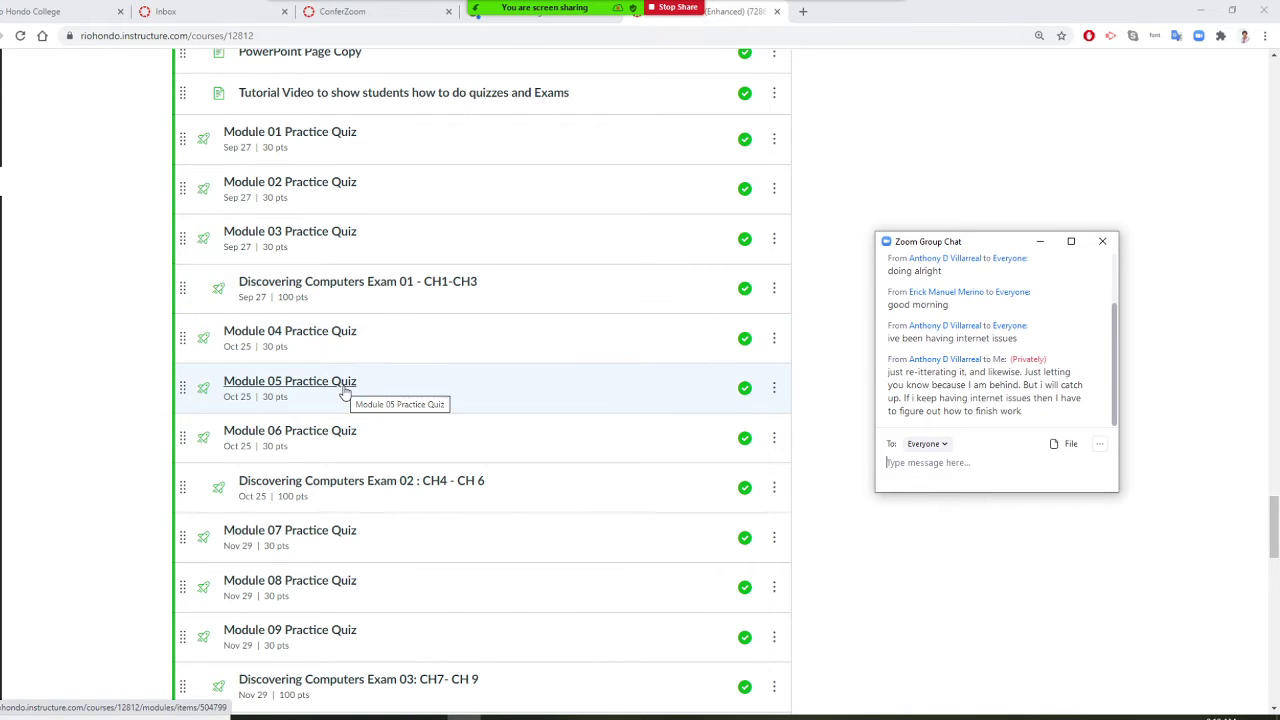
scroll(343, 393, down, 1)
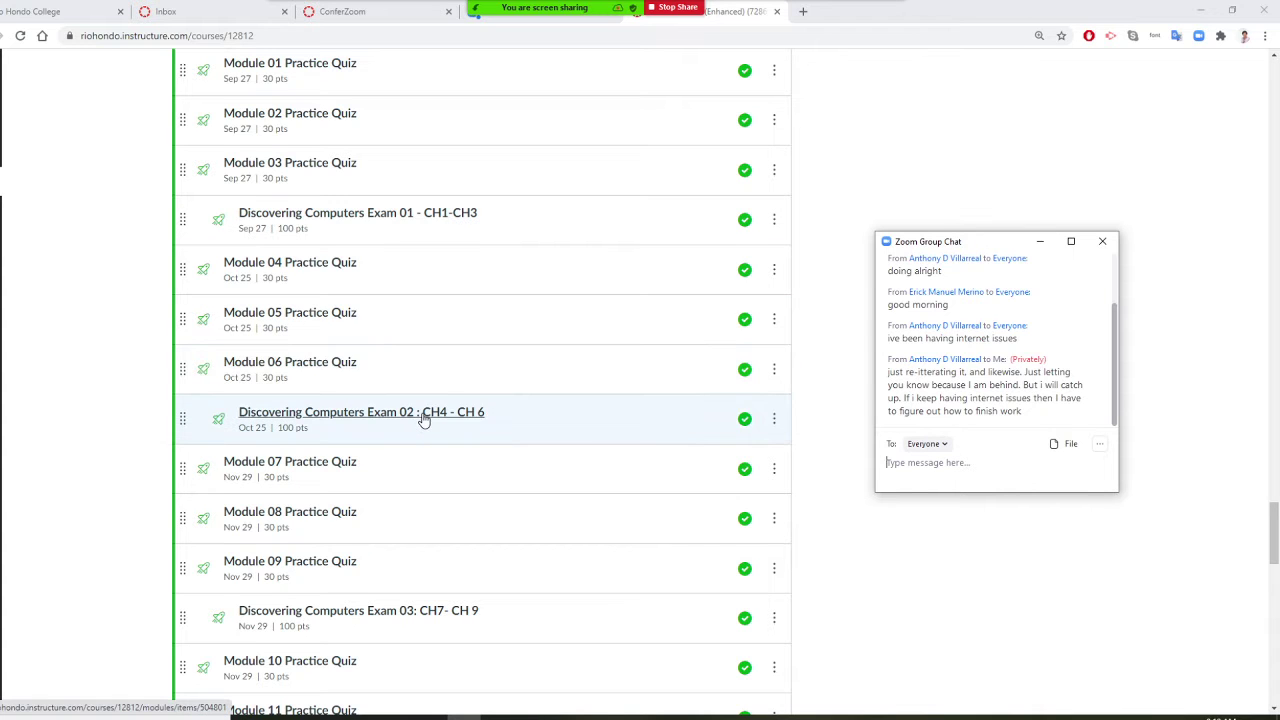
scroll(422, 418, down, 8)
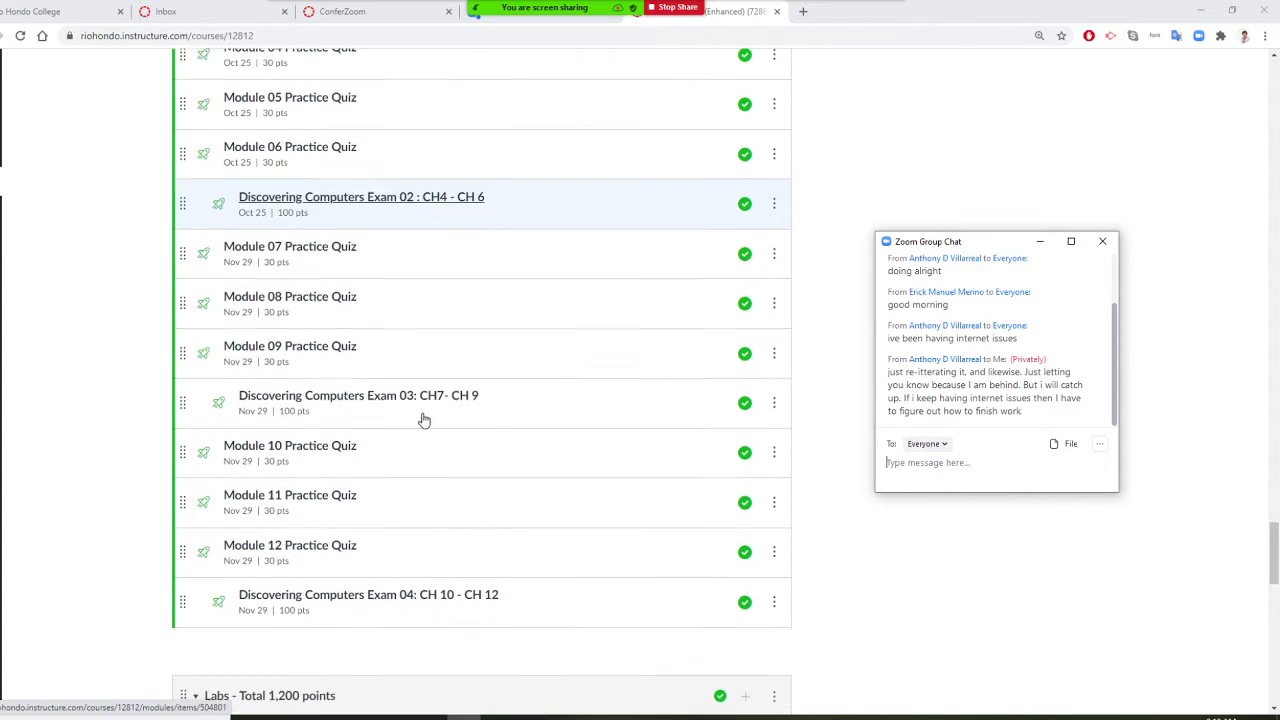
scroll(422, 418, down, 2)
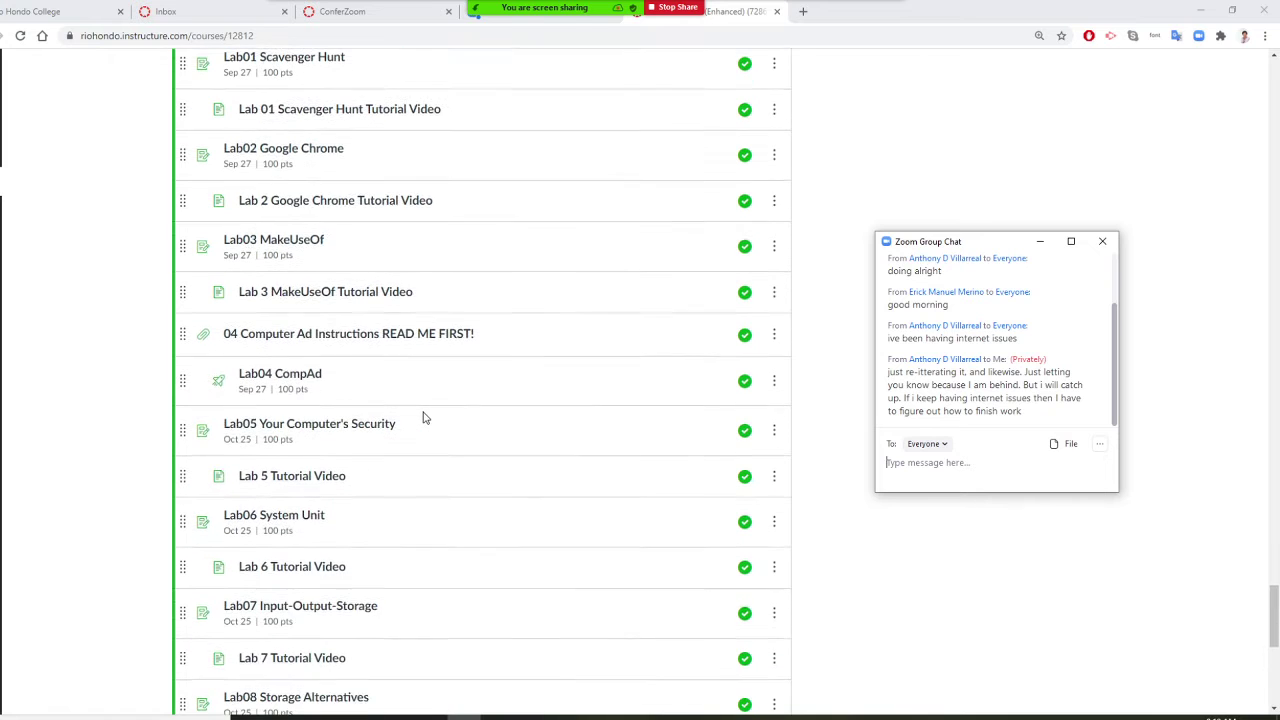
scroll(424, 416, down, 3)
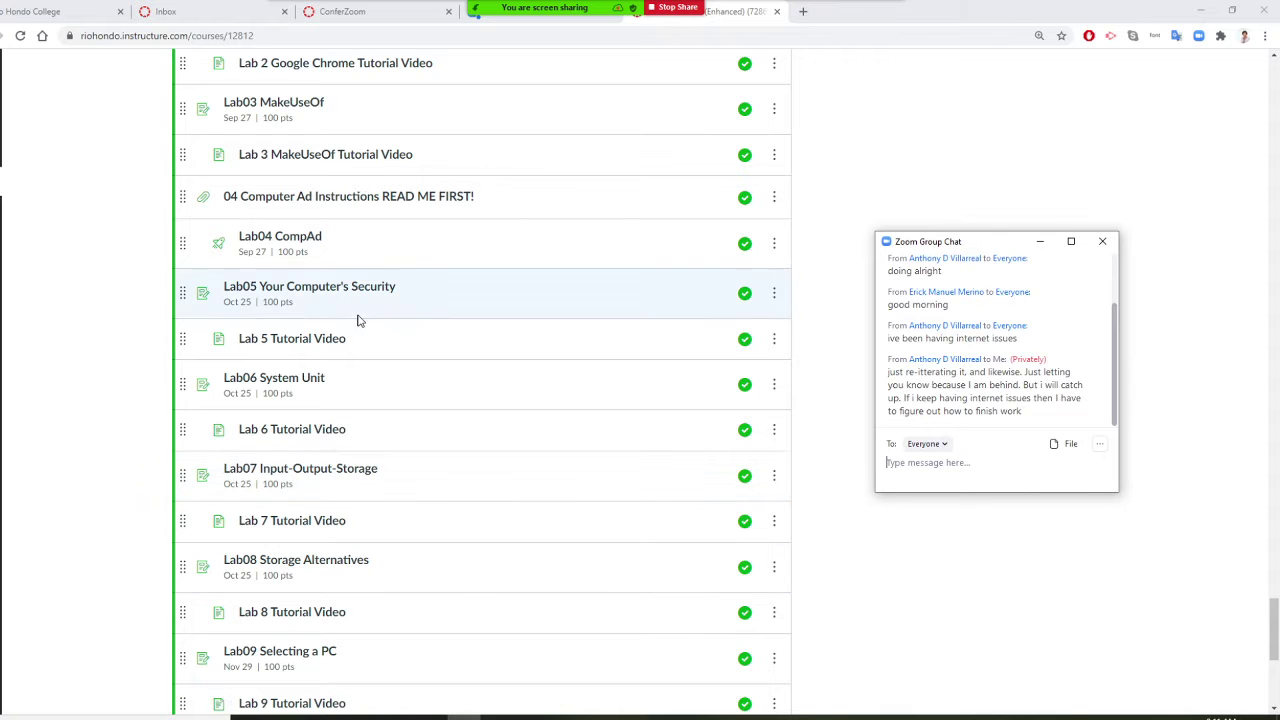
scroll(370, 330, down, 4)
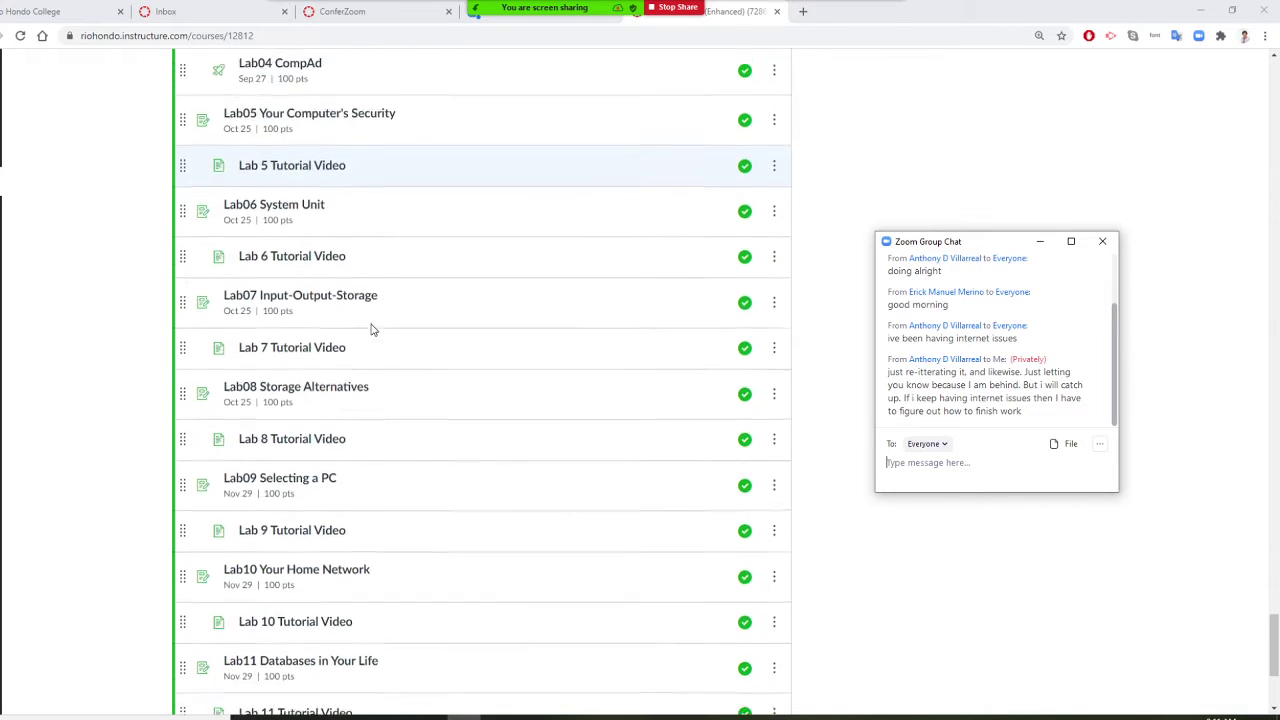
scroll(370, 330, up, 3)
scroll(370, 330, up, 11)
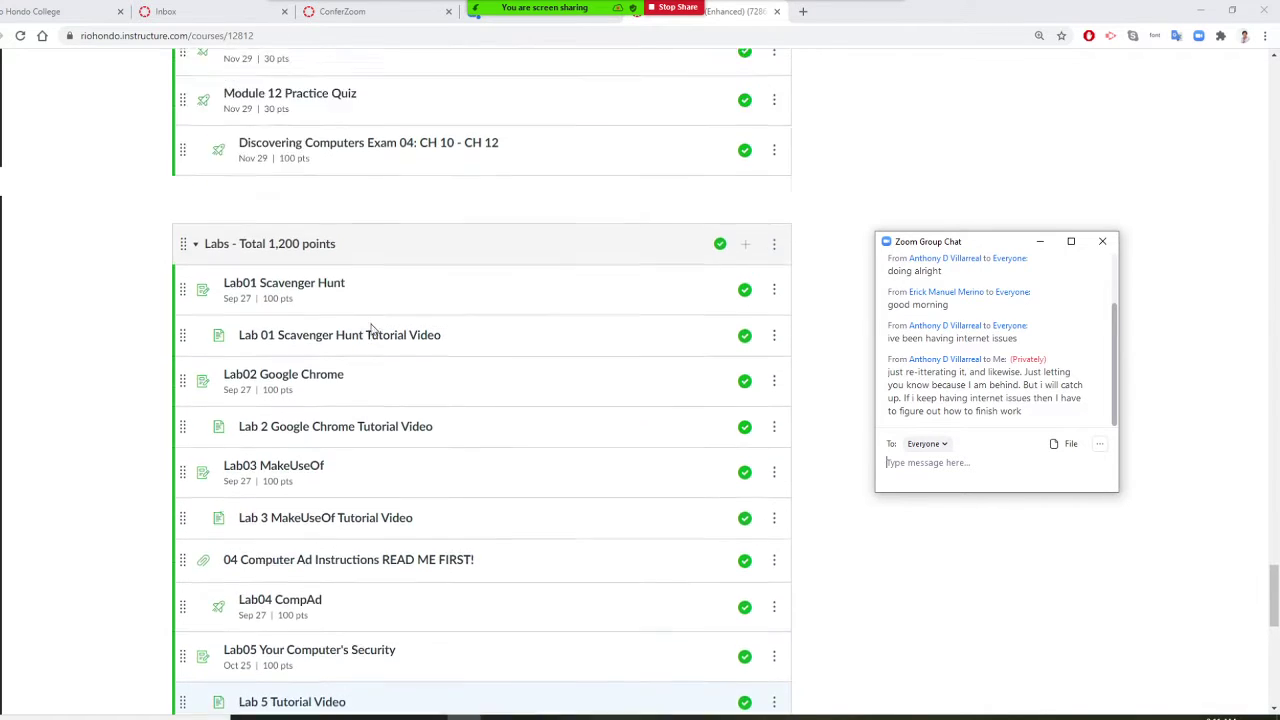
scroll(370, 330, up, 8)
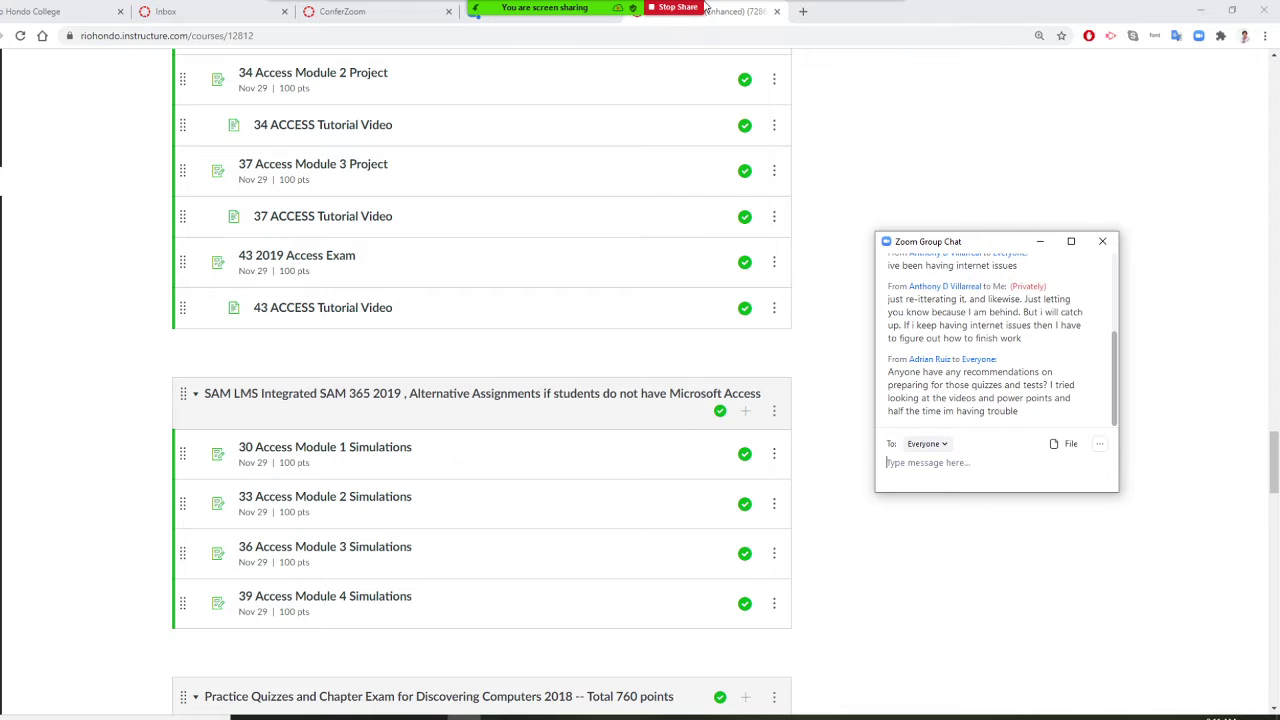
Open the Zoom participants list and look through everyone attending the meeting.
mouse_move(706, 8)
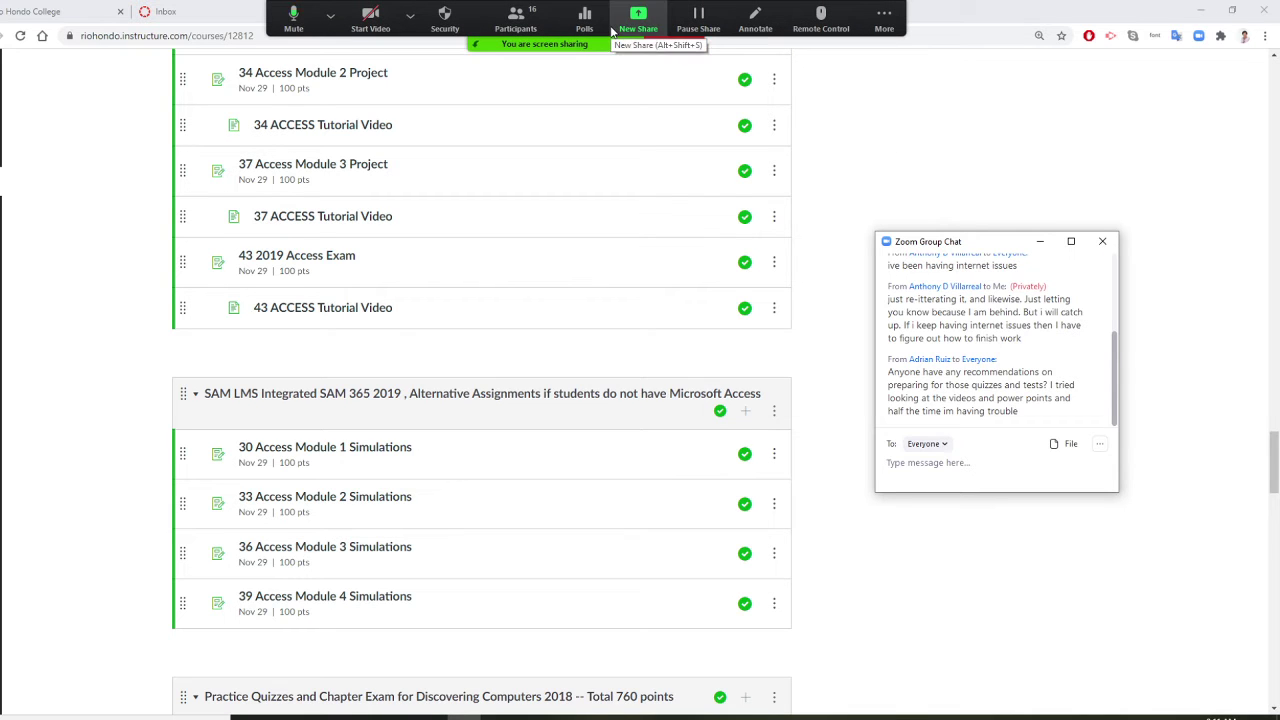
click(528, 24)
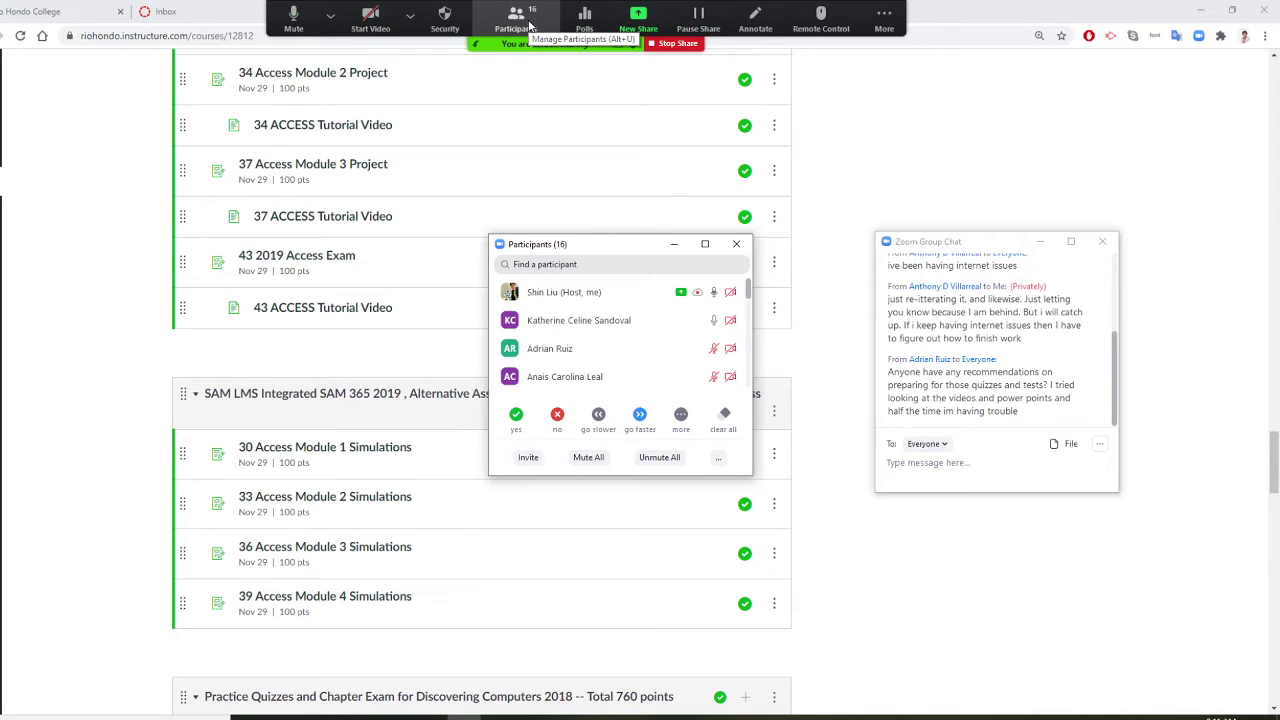
mouse_move(620, 357)
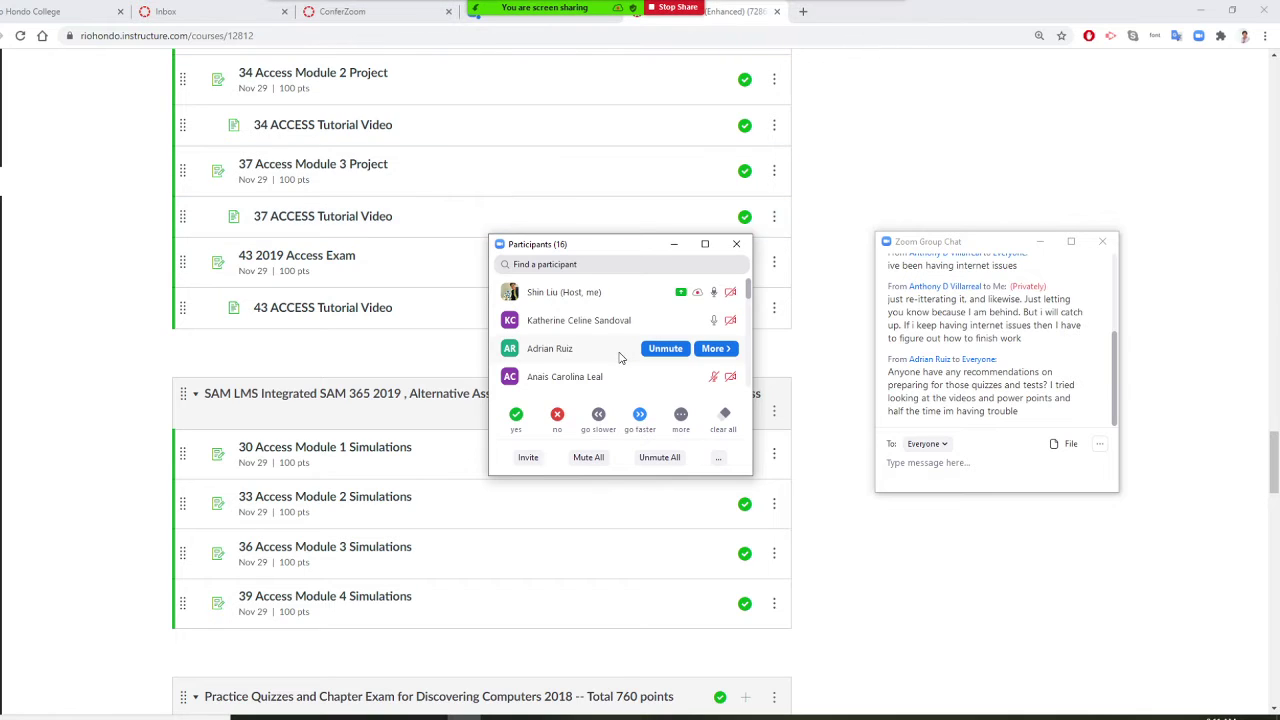
scroll(620, 357, down, 2)
scroll(620, 357, down, 2)
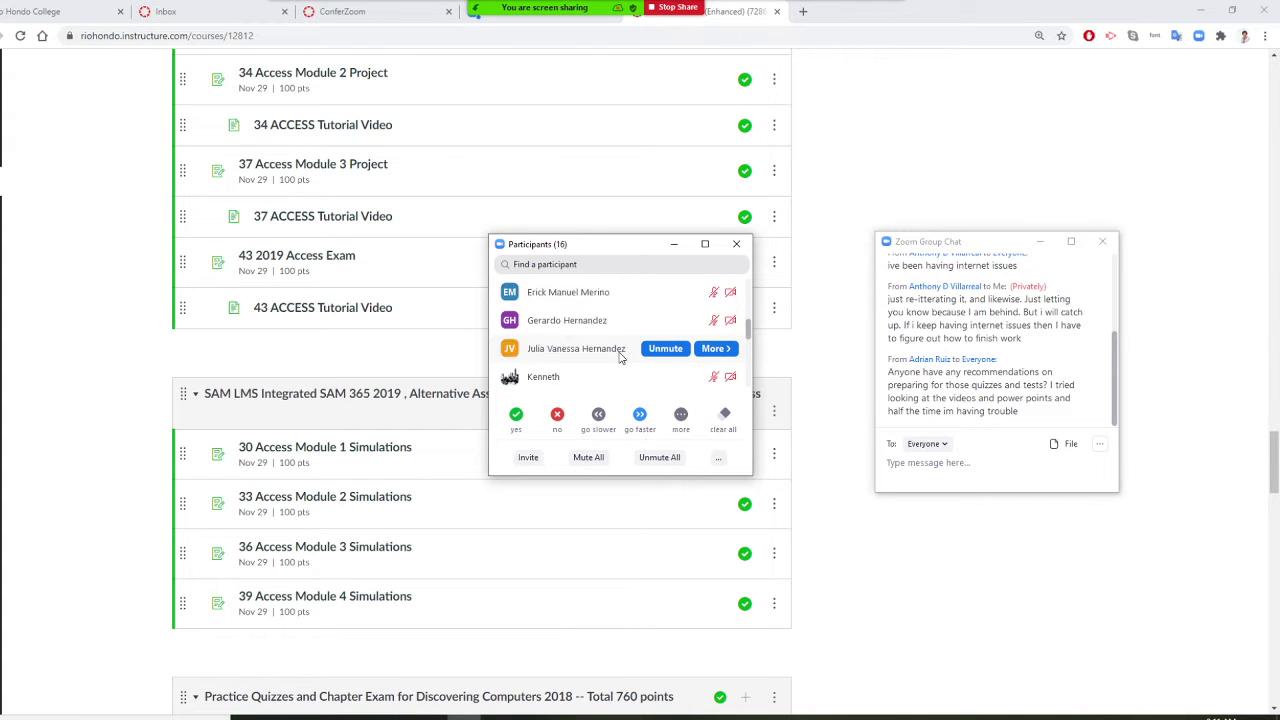
scroll(620, 357, down, 4)
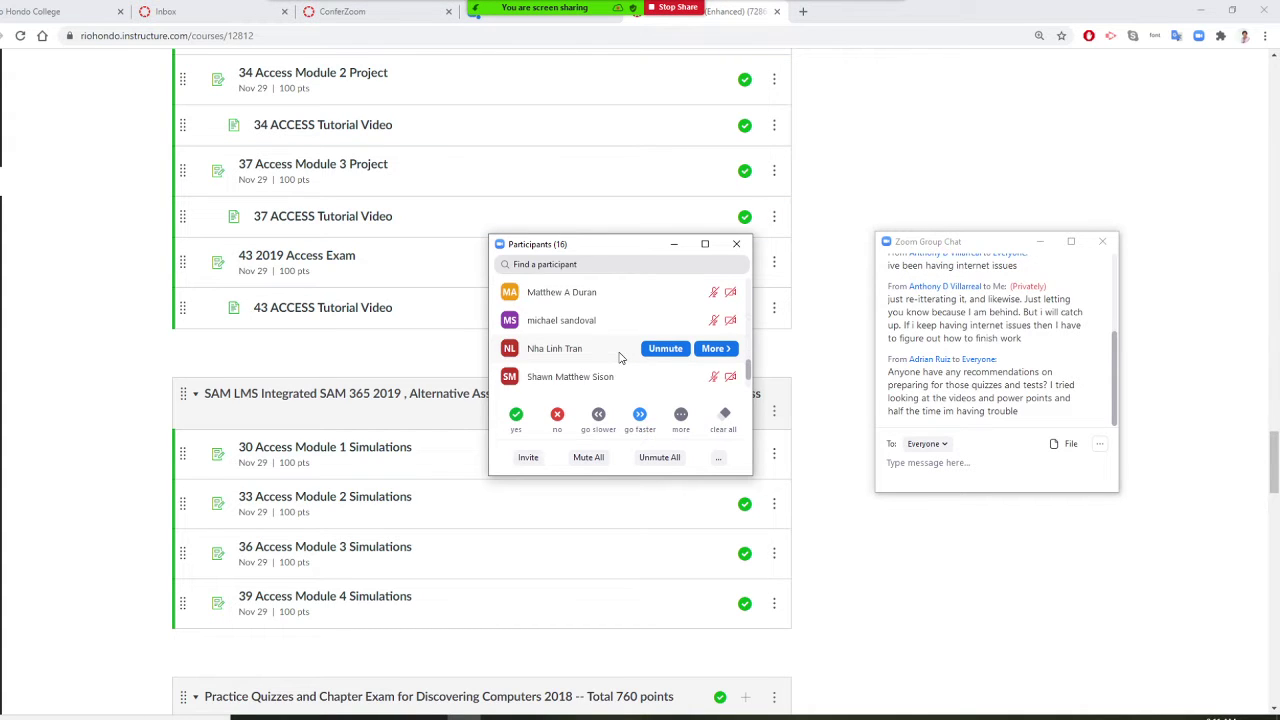
scroll(620, 357, down, 1)
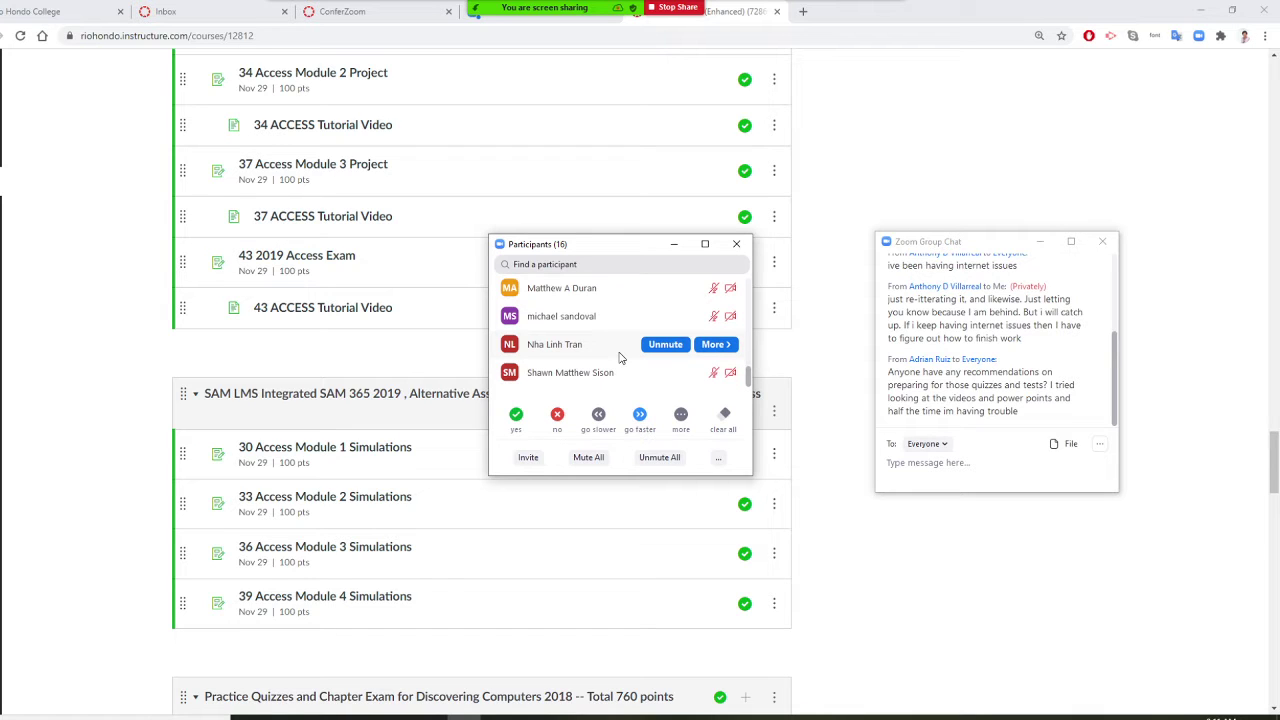
scroll(620, 357, up, 8)
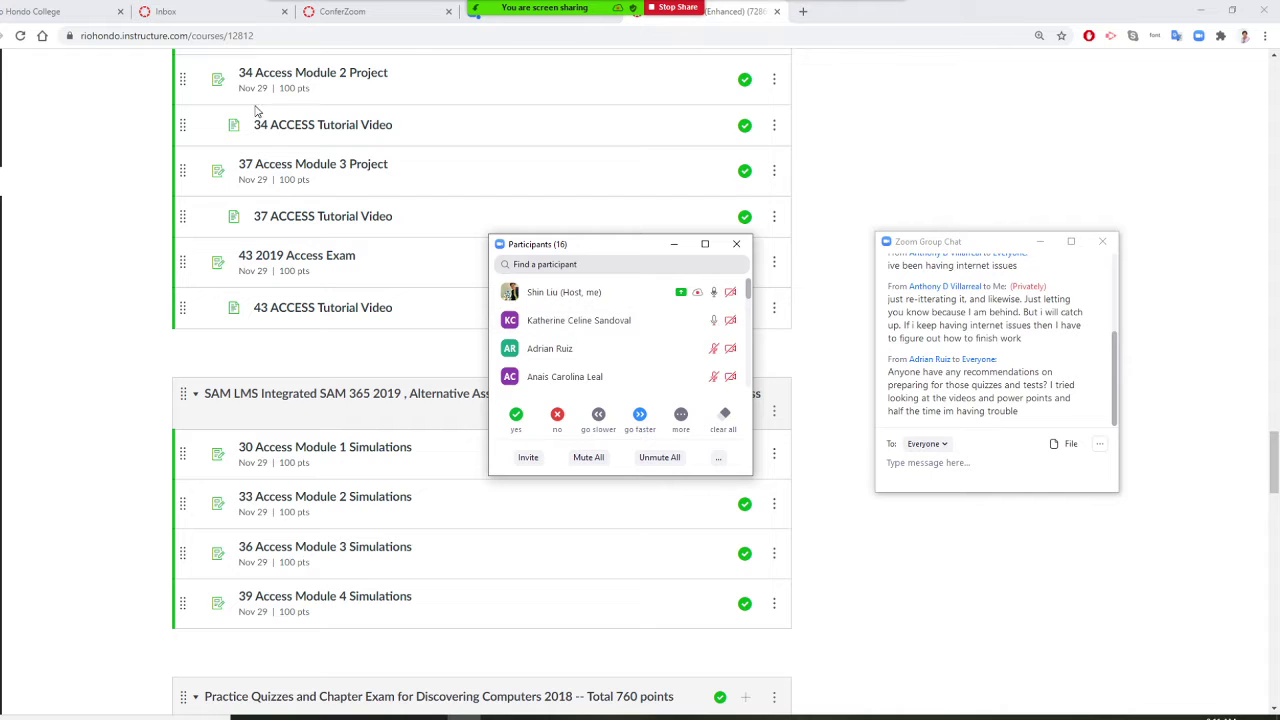
click(330, 15)
click(884, 14)
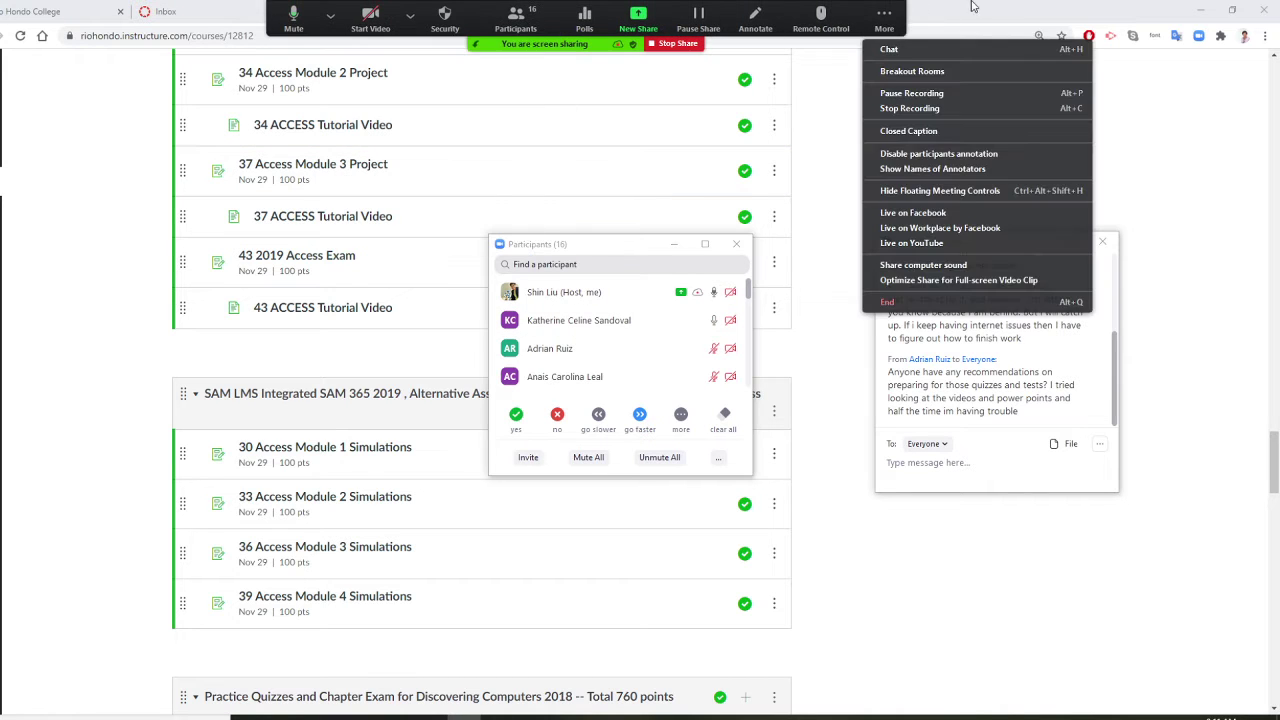
click(811, 181)
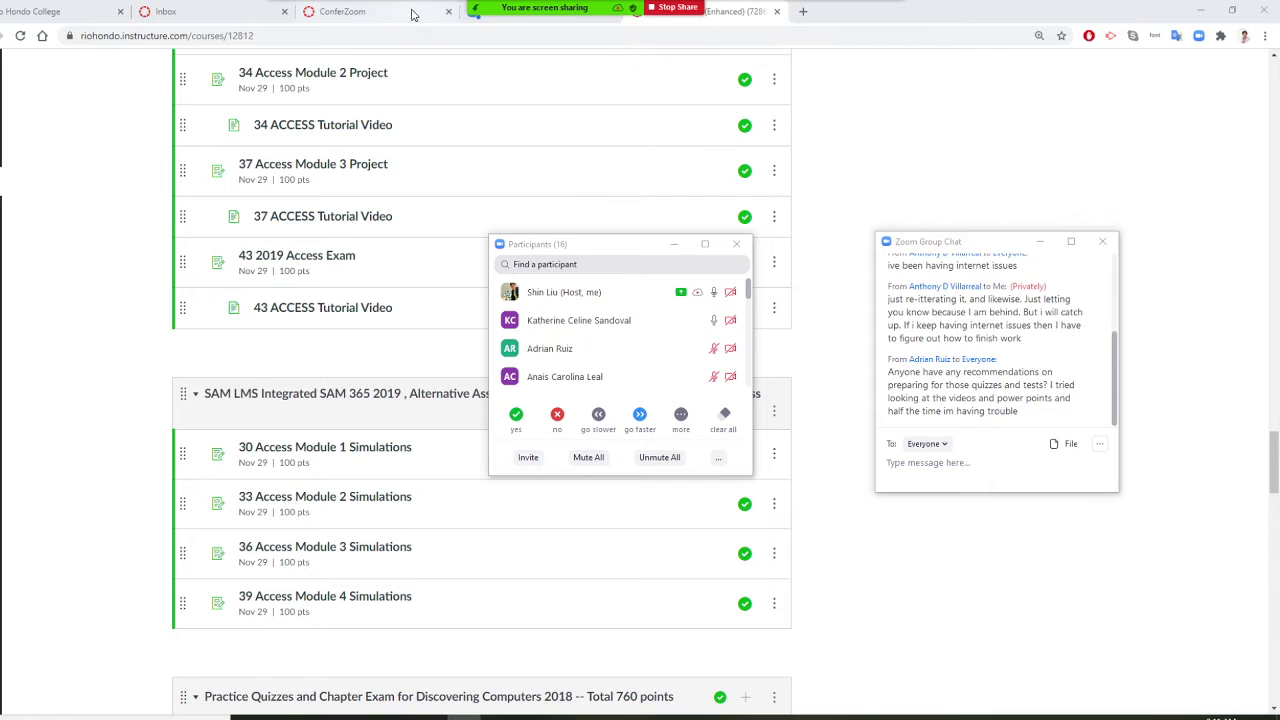
Open the CIT 101 gradebook in the browser page showing ConferZoom and minimize the Zoom participants window.
click(376, 12)
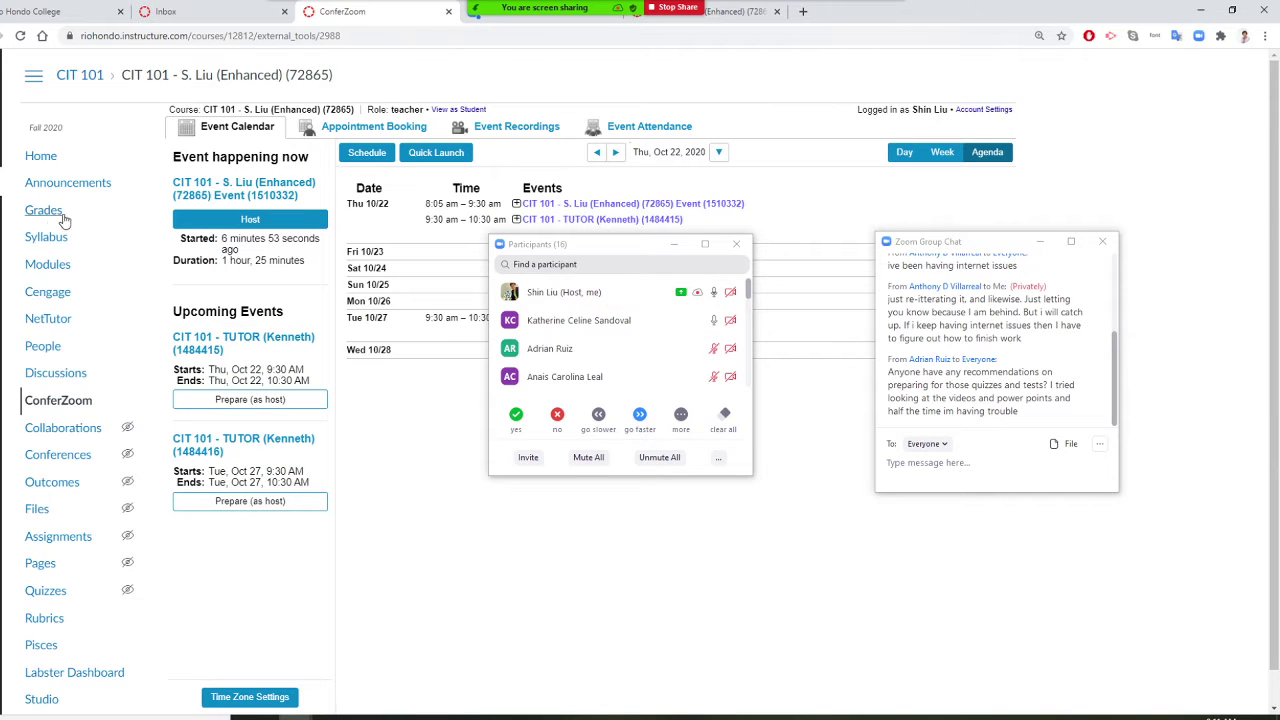
click(41, 155)
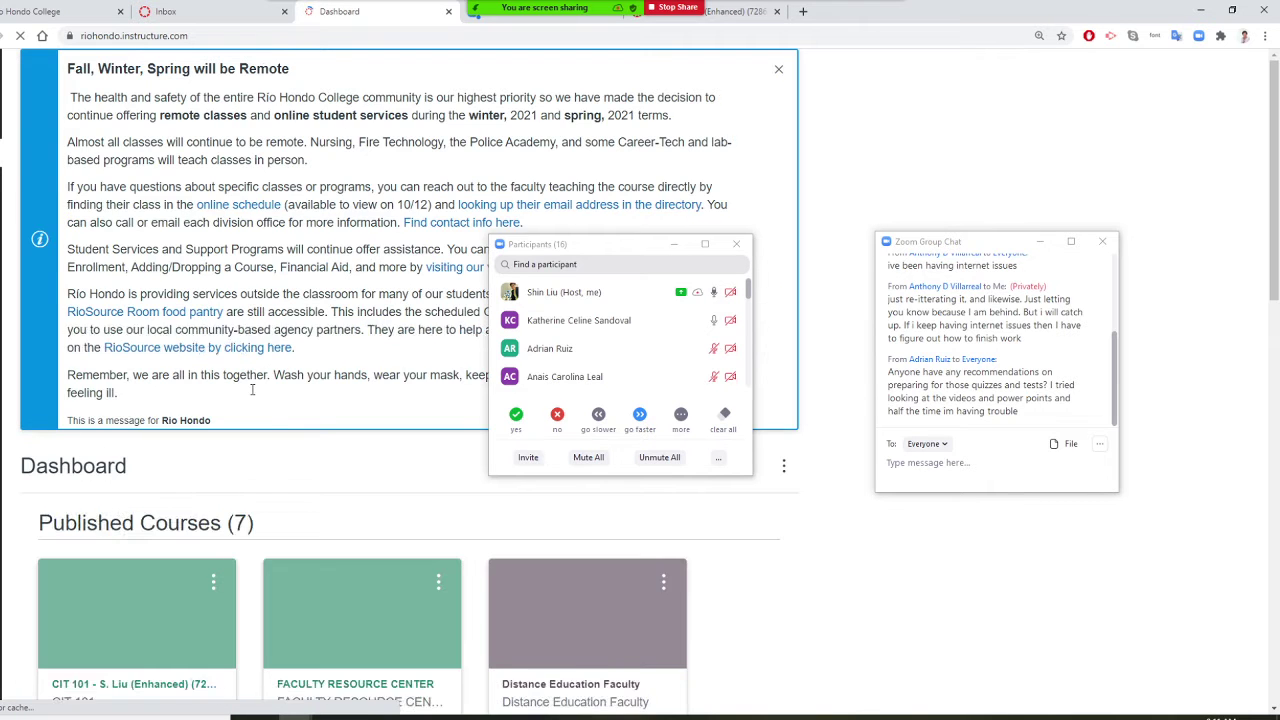
scroll(281, 411, down, 2)
click(143, 485)
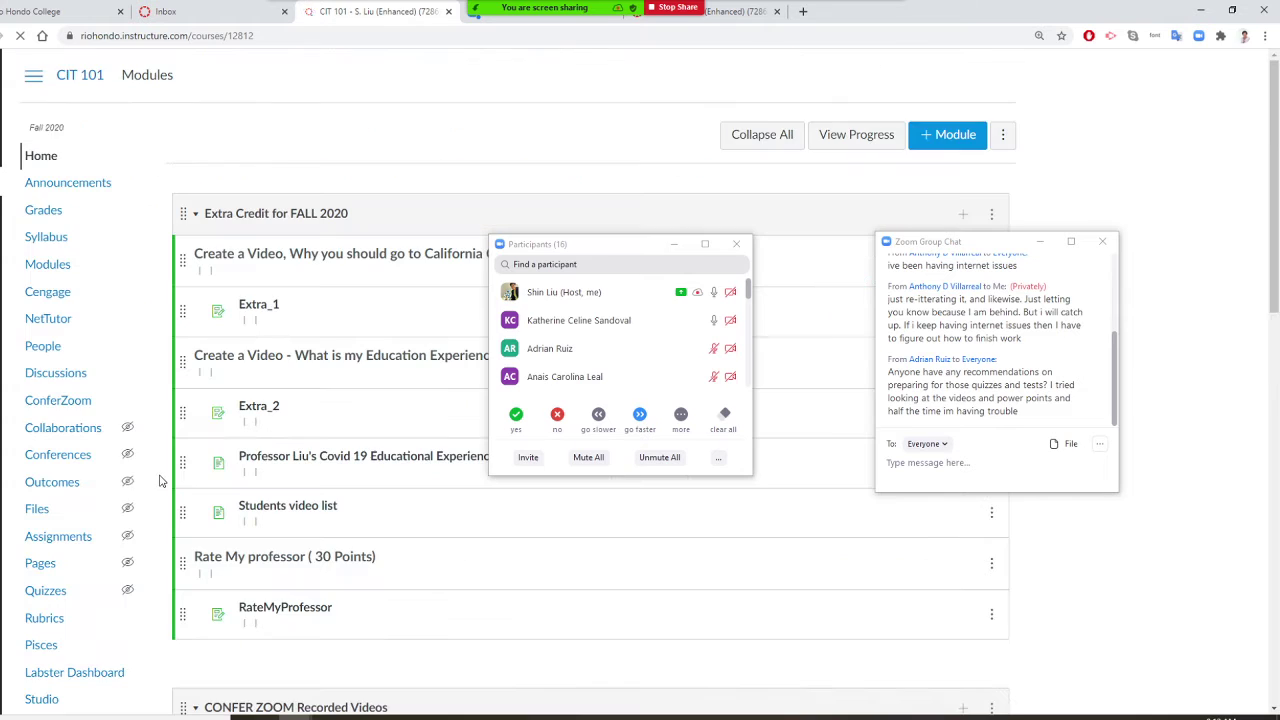
click(43, 211)
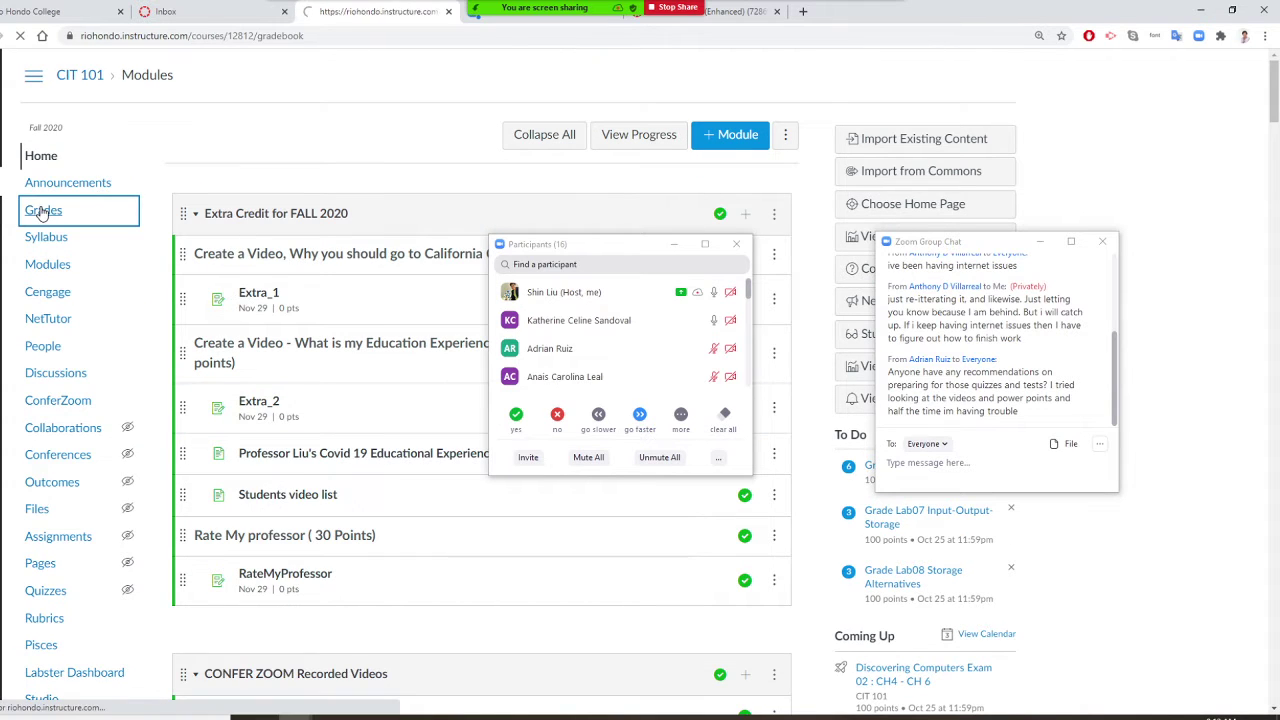
click(675, 245)
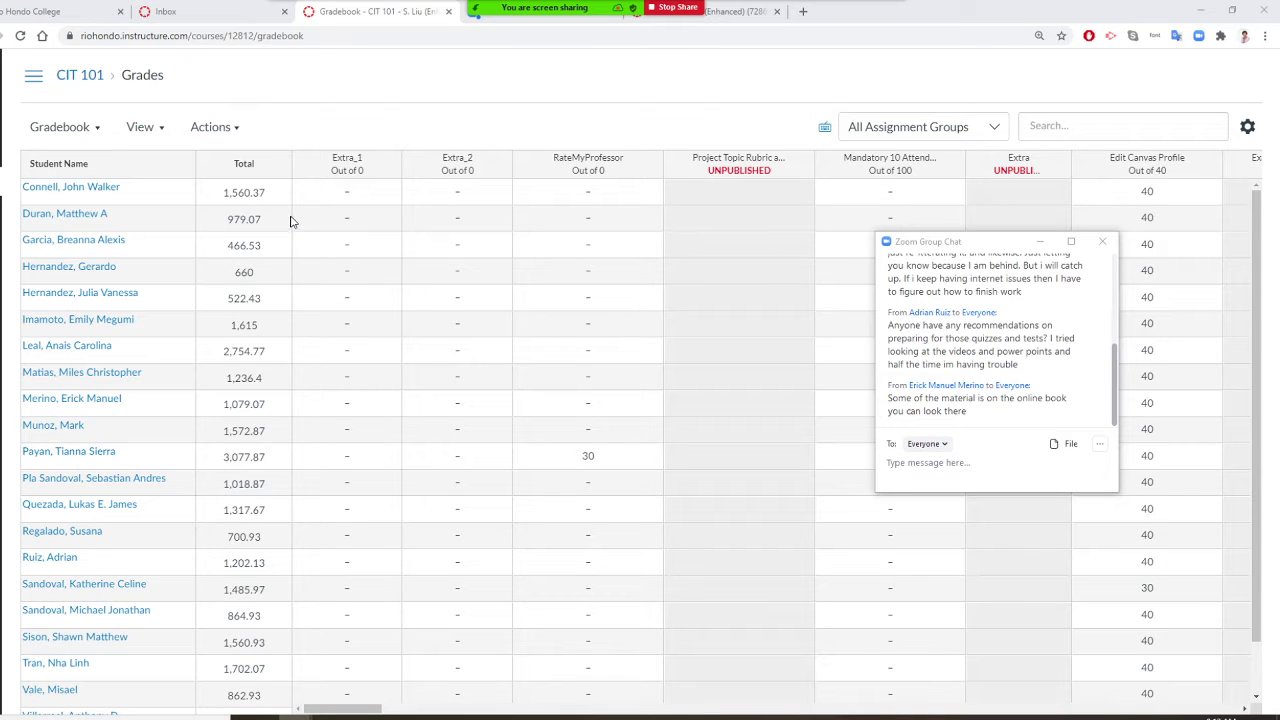
Compare the Zoom participants with the students' total scores in the gradebook, then minimize the participants list.
mouse_move(565, 17)
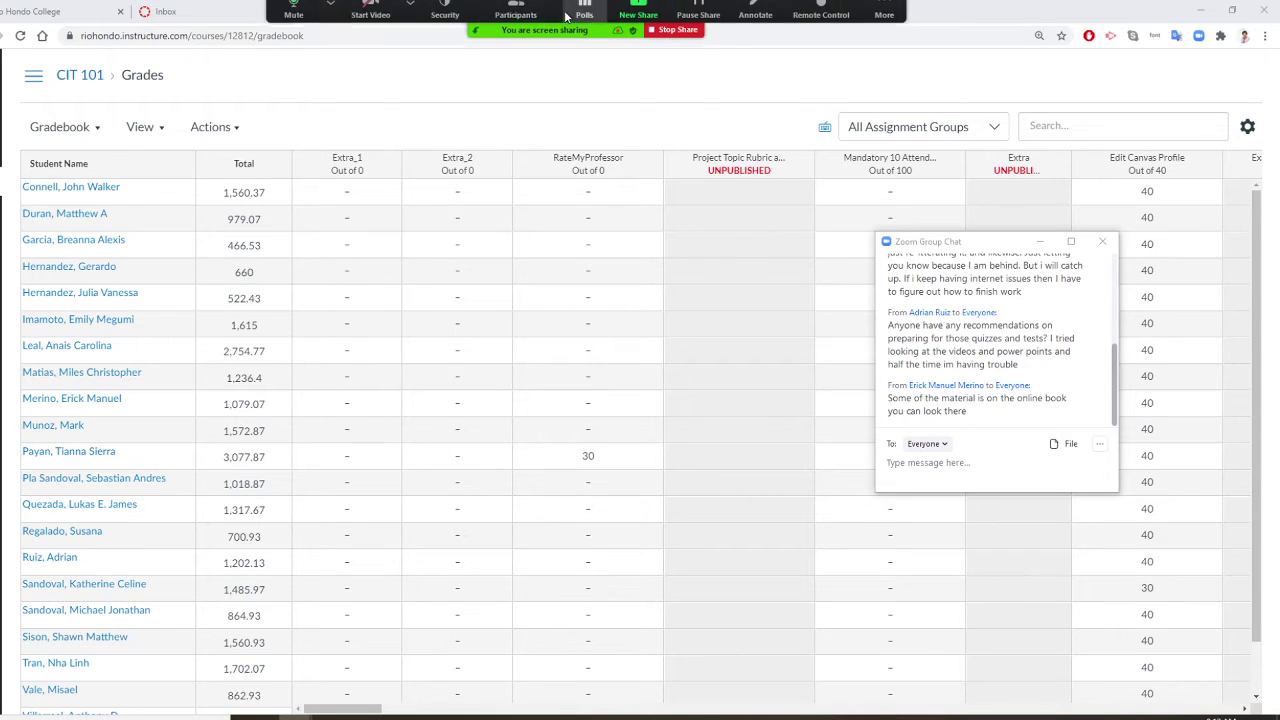
click(515, 10)
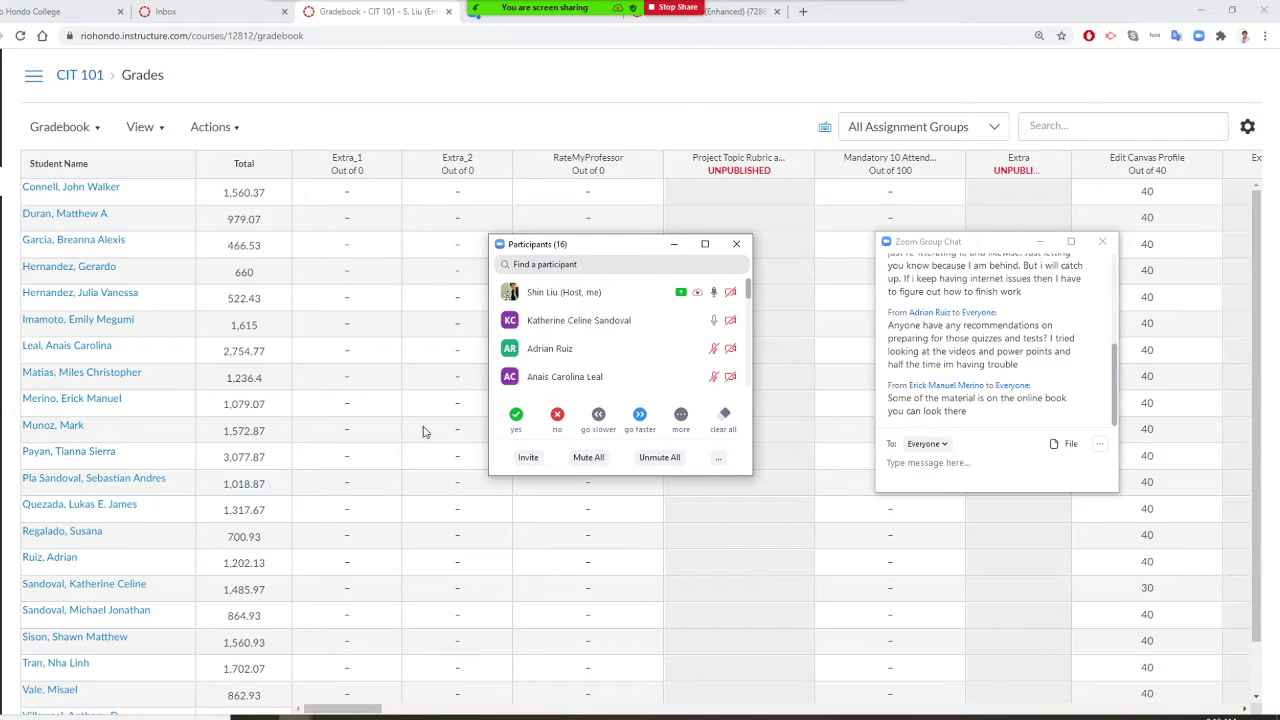
scroll(425, 445, down, 1)
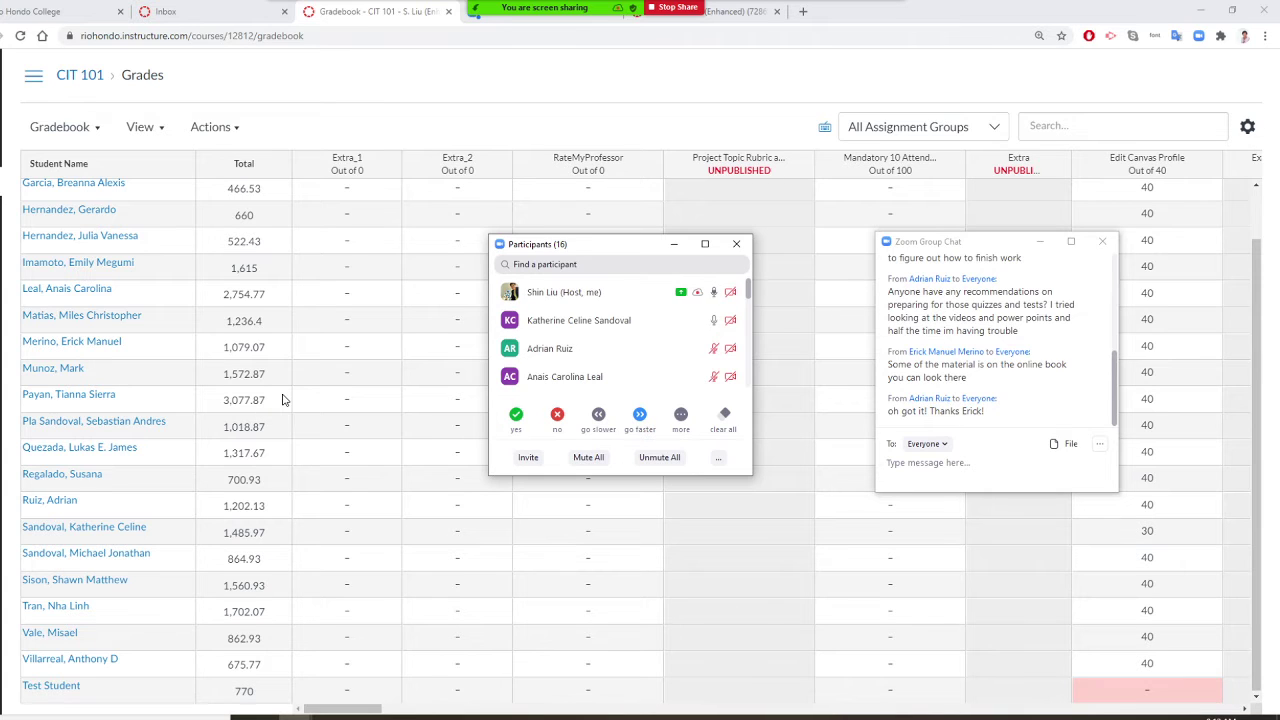
mouse_move(633, 353)
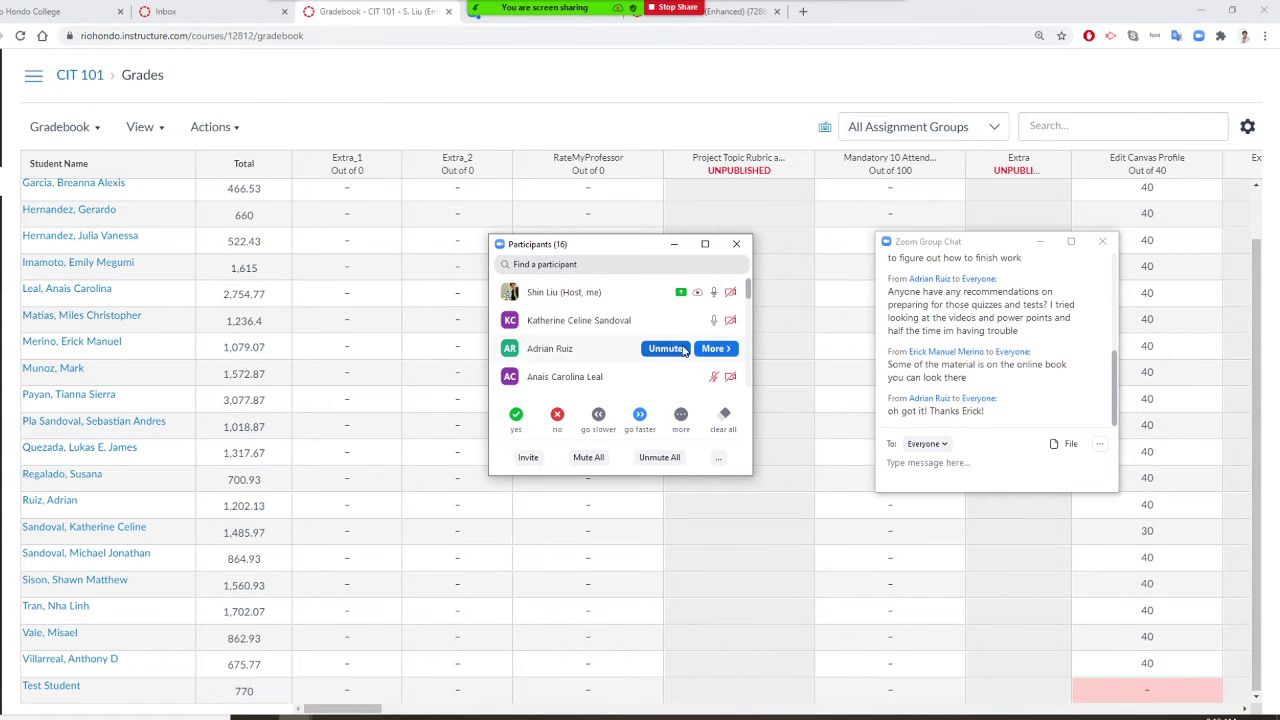
scroll(628, 351, down, 1)
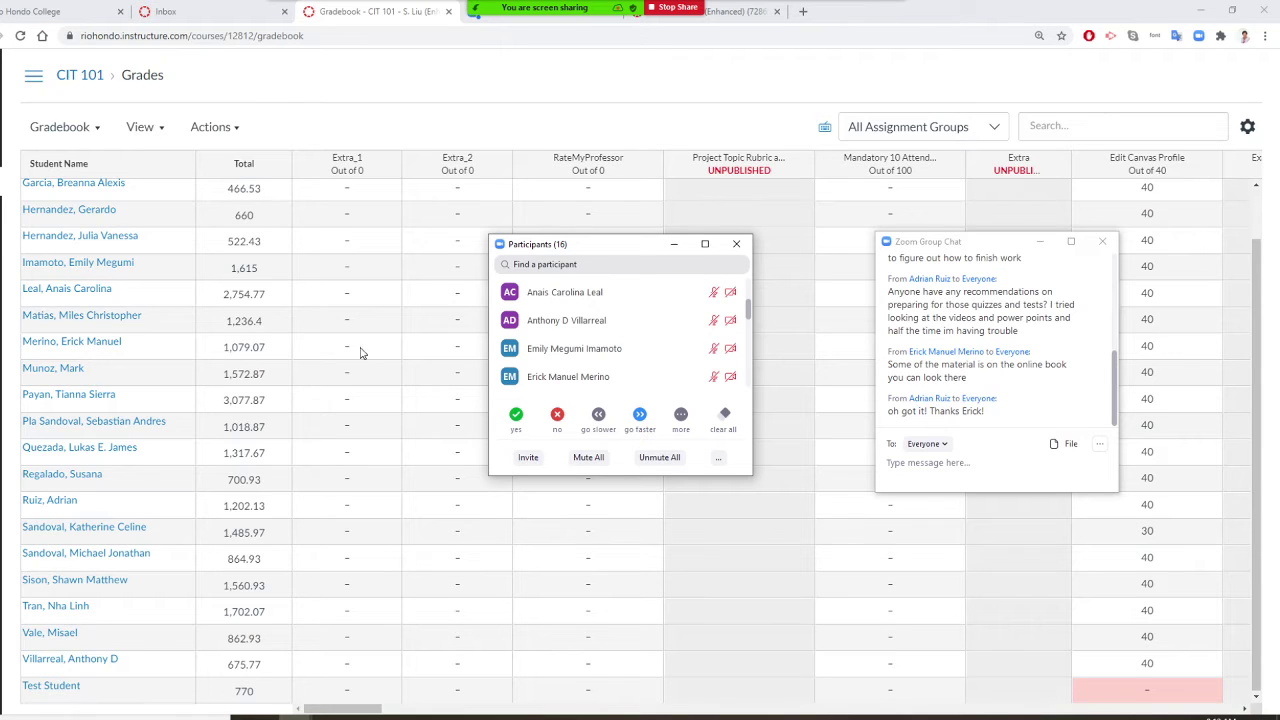
mouse_move(606, 376)
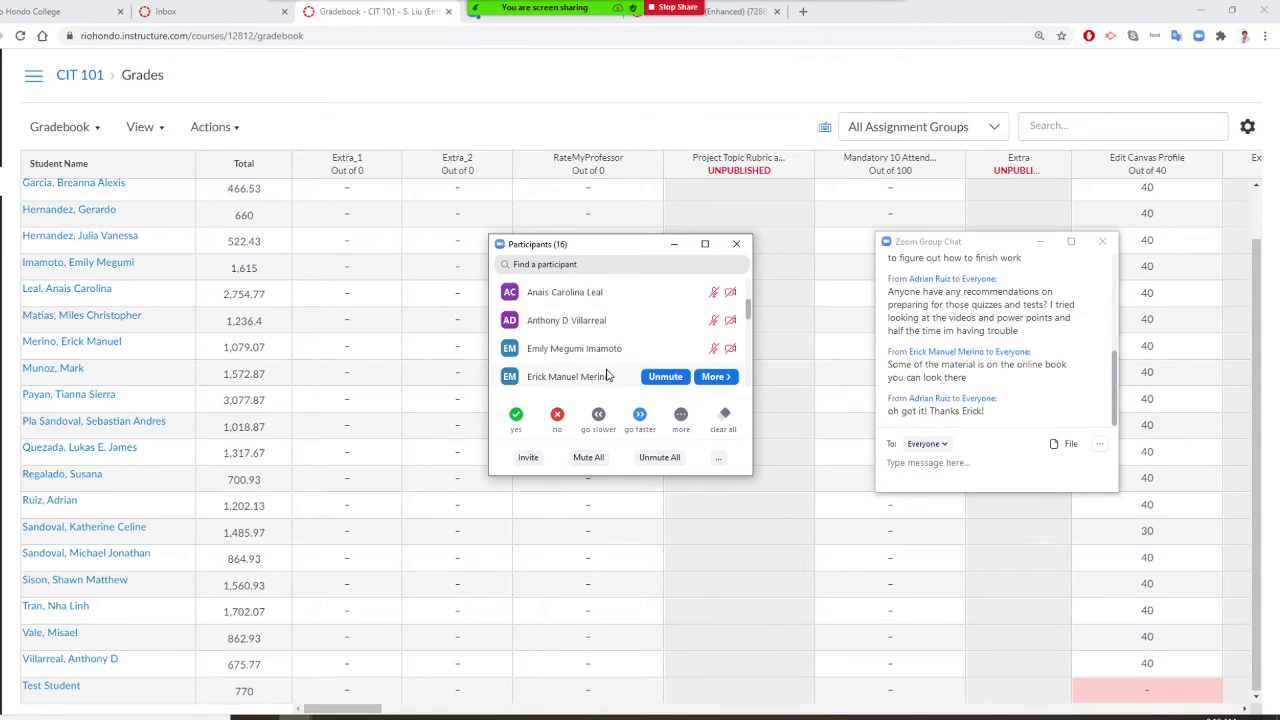
scroll(606, 376, down, 1)
scroll(606, 375, down, 1)
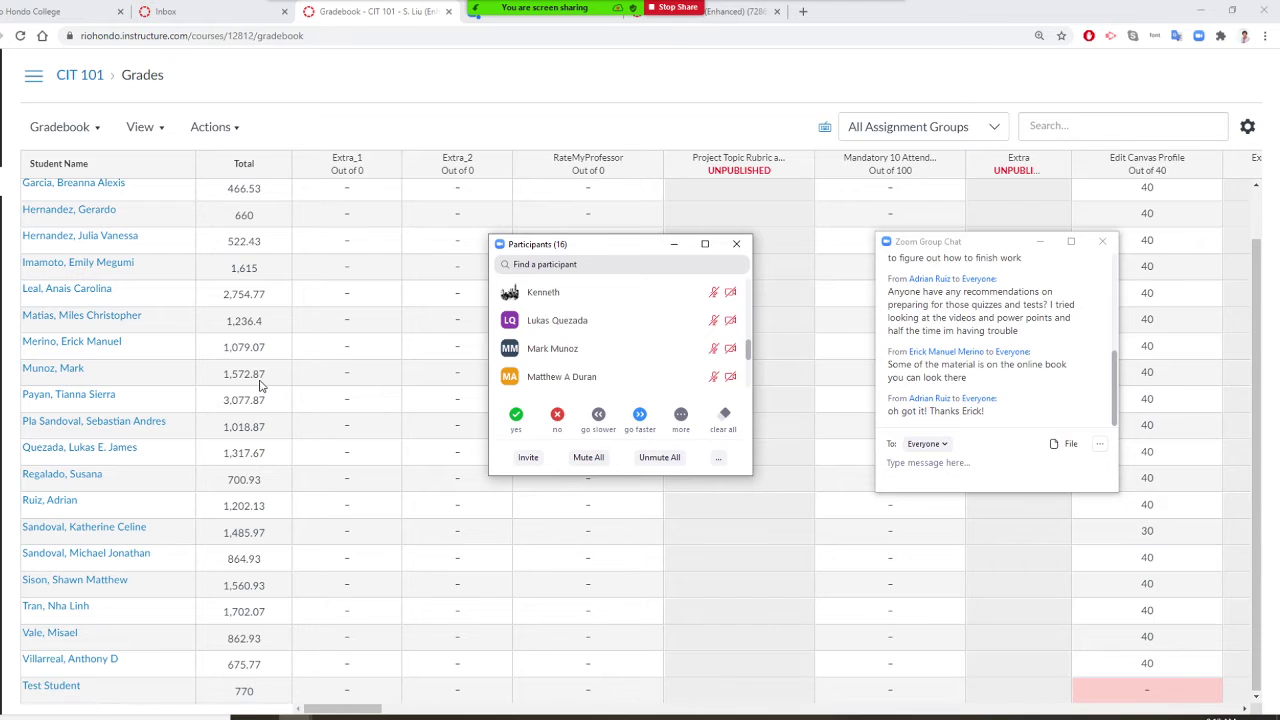
scroll(192, 322, up, 1)
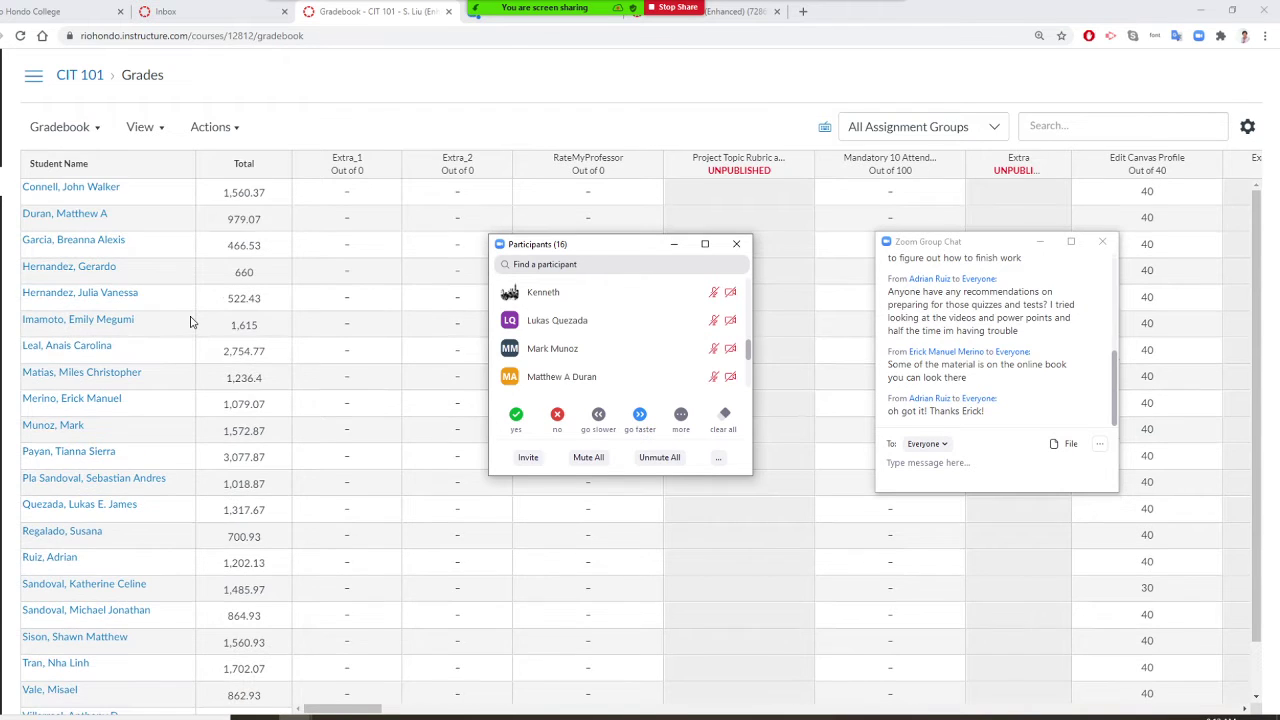
scroll(222, 382, down, 1)
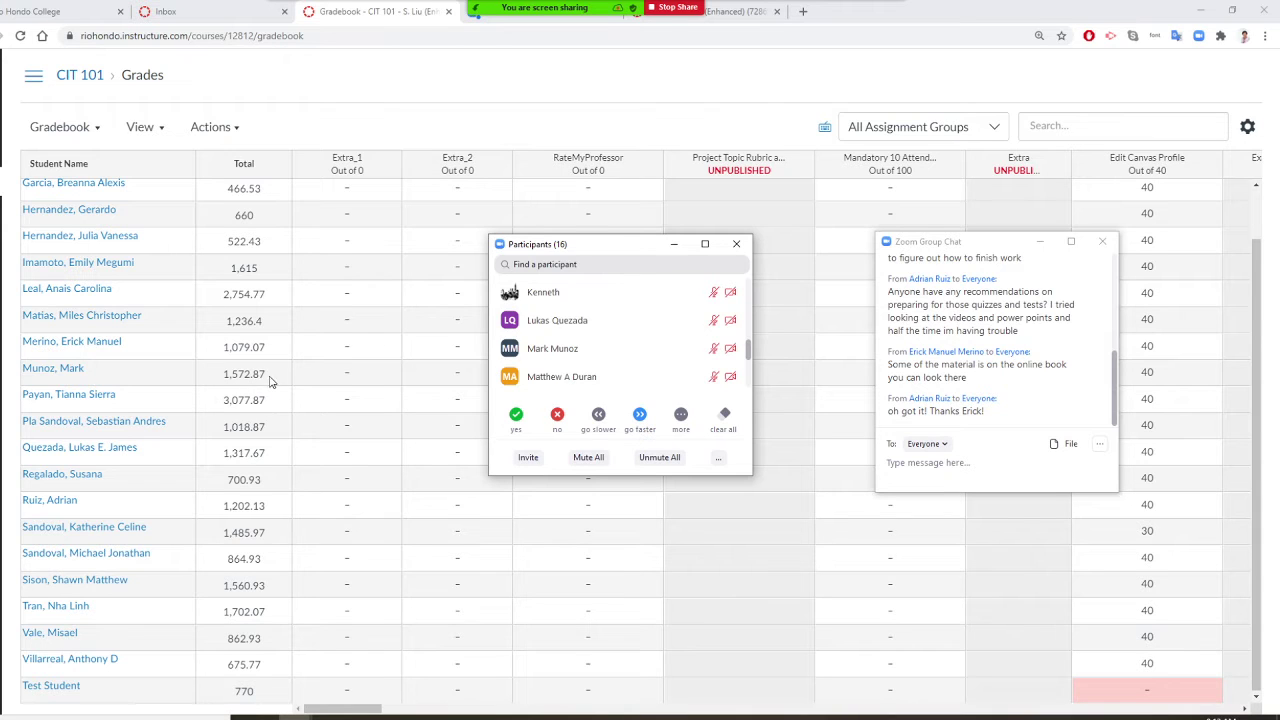
click(677, 247)
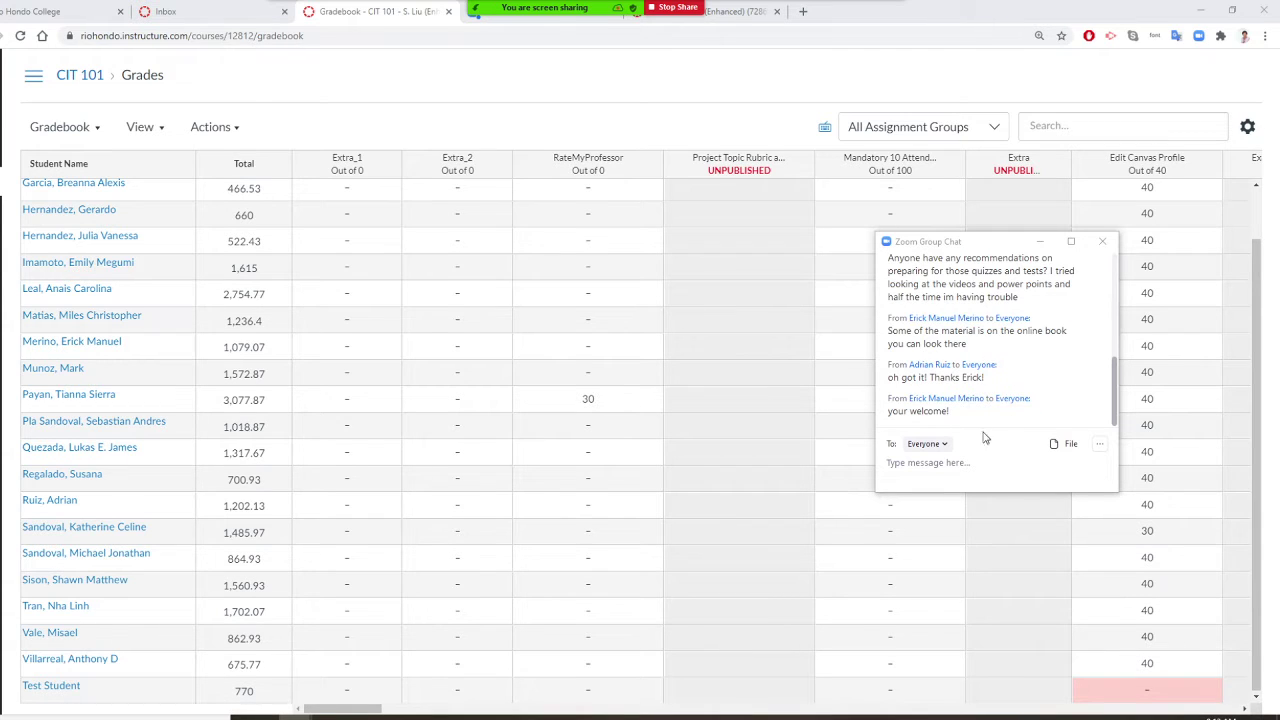
Reply "thank you" privately to the participant who wrote about grading, and set the chat recipient back to everyone in the meeting.
scroll(352, 340, up, 1)
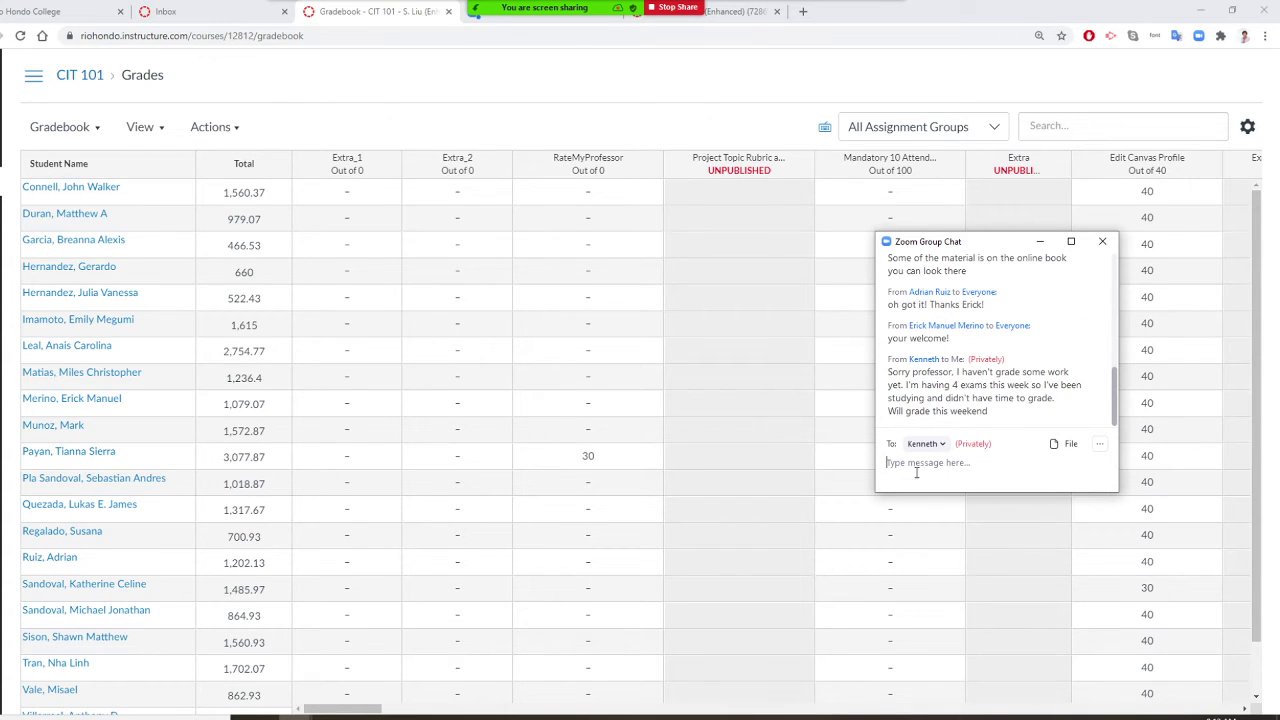
text(thank you)
key(Return)
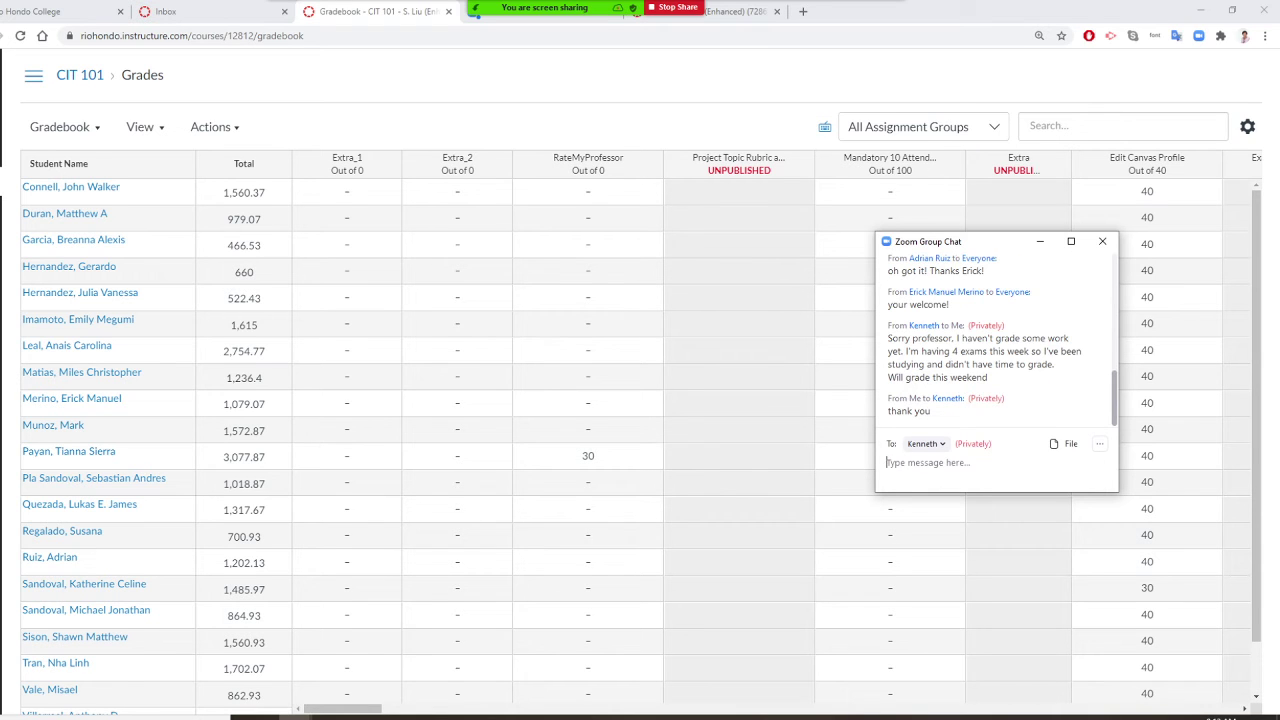
click(930, 444)
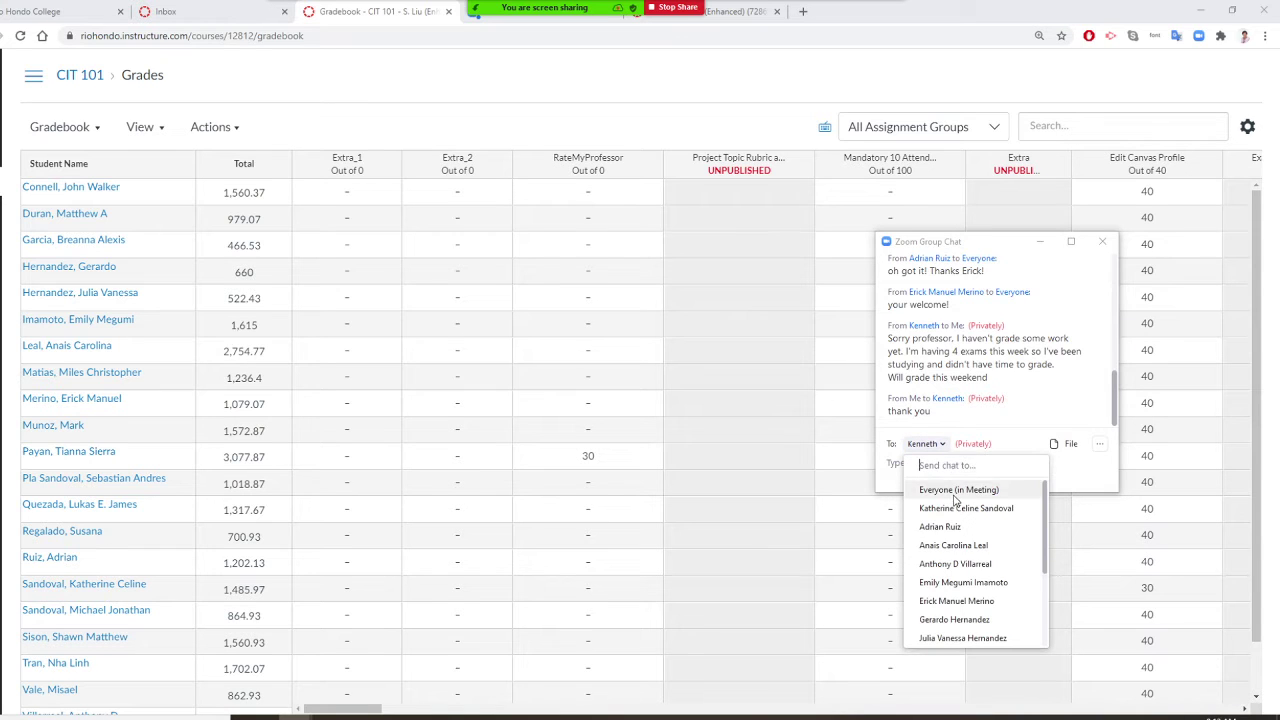
click(955, 492)
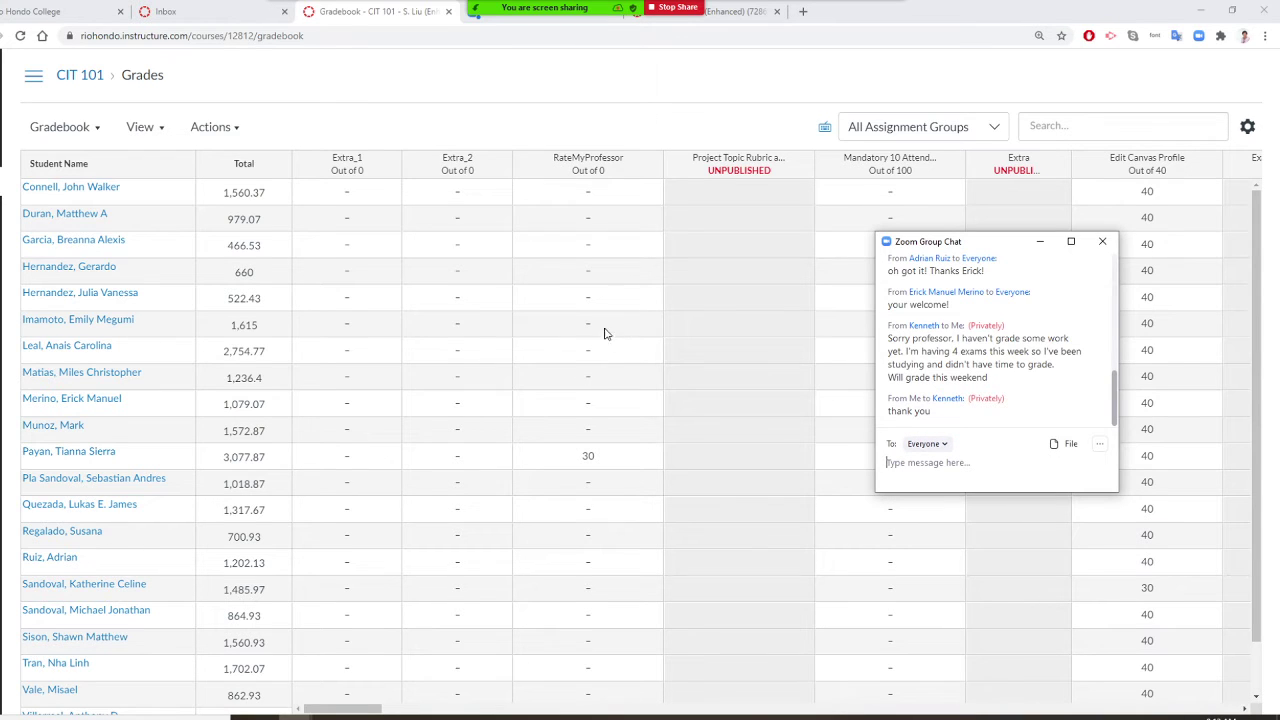
Reopen the Zoom participants list over the gradebook and view the remaining attendees at its end.
drag(345, 708, 310, 712)
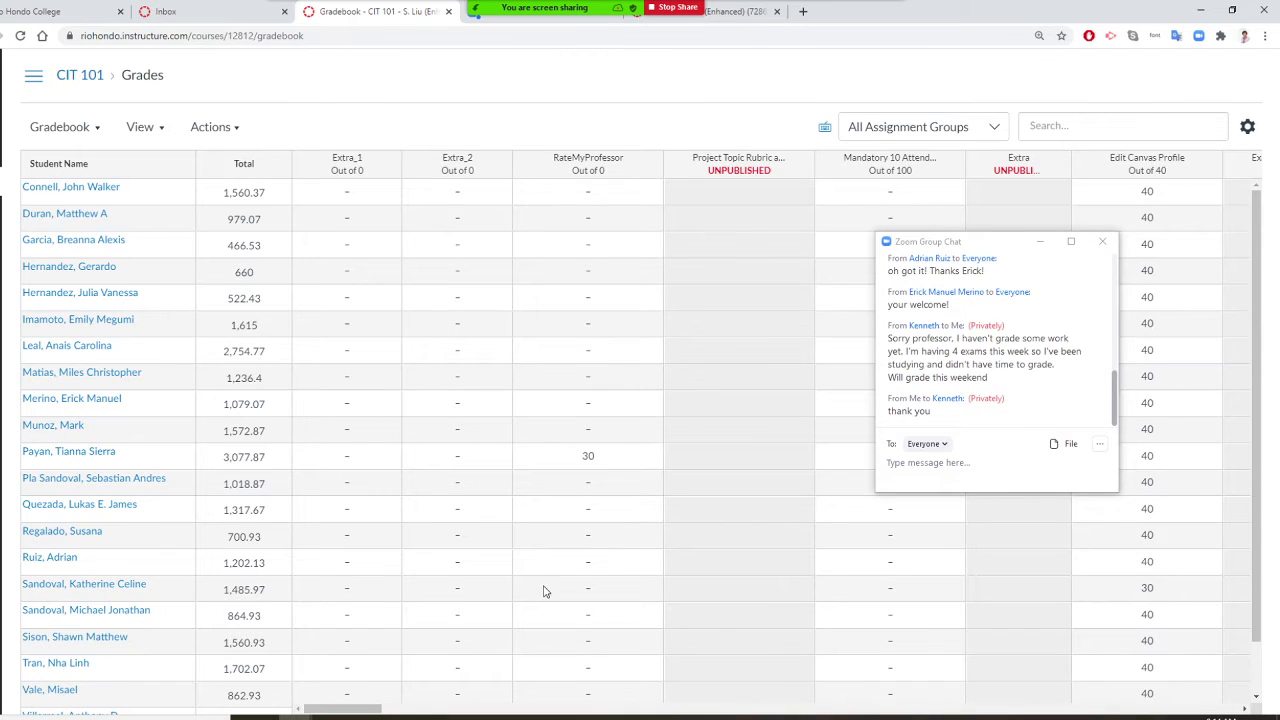
mouse_move(616, 8)
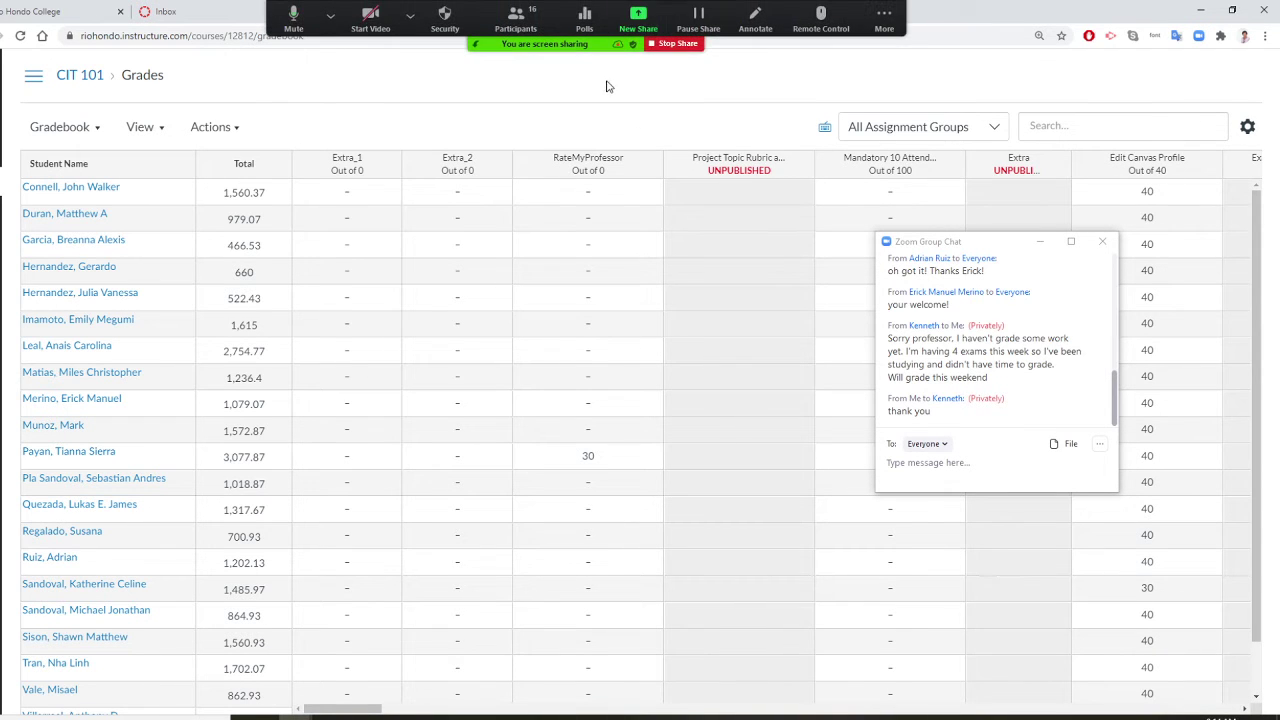
click(522, 28)
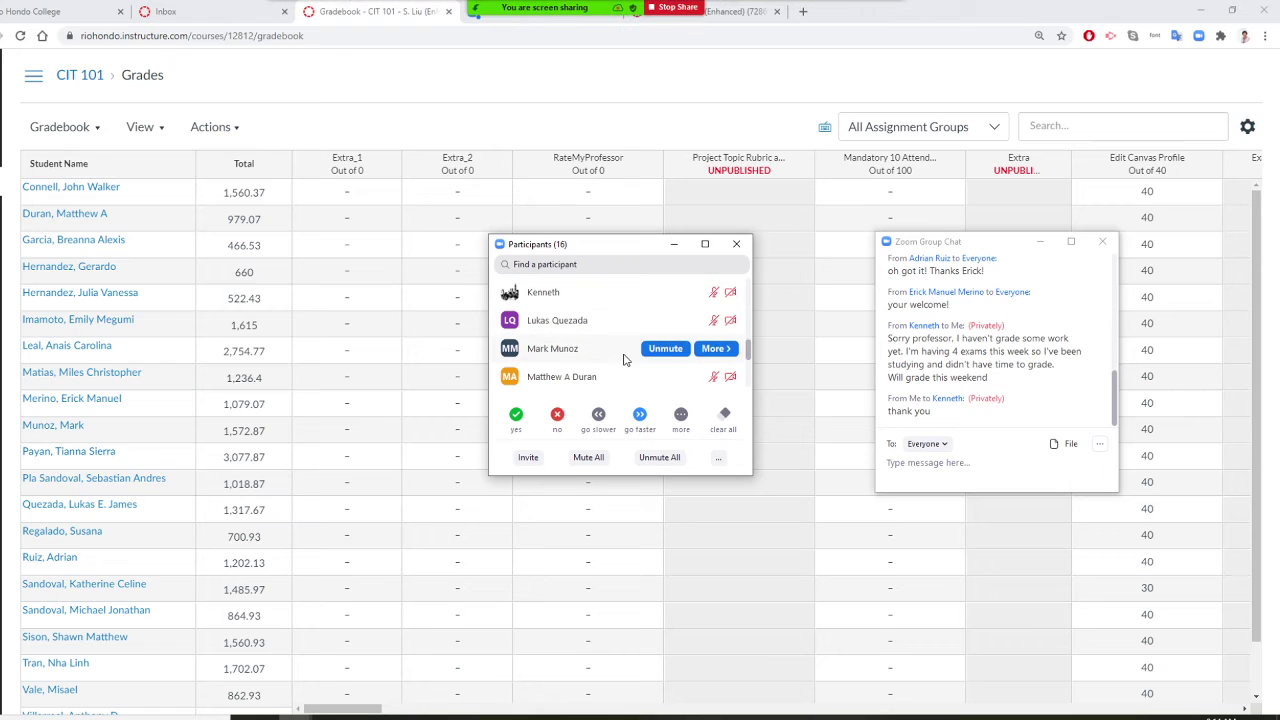
scroll(630, 340, down, 2)
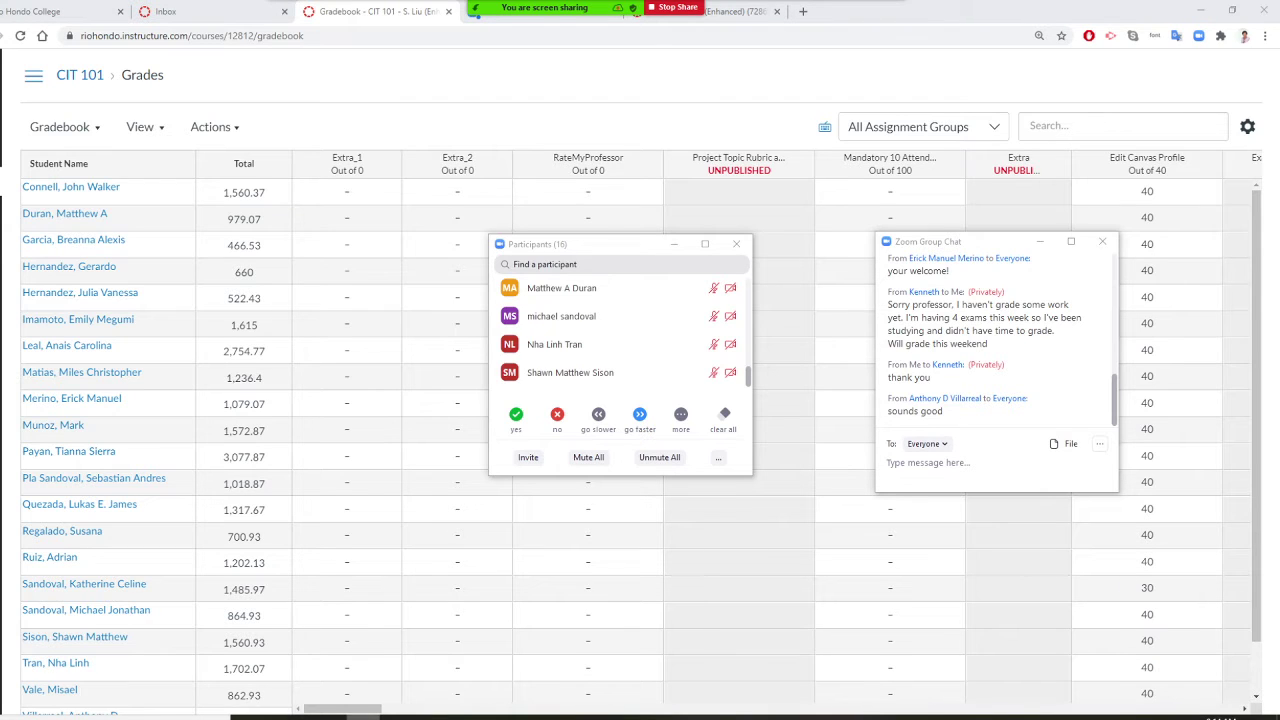
Minimize the Zoom participants list and browse File Explorer to the 2020 FALL SEMESTER course folders on the Desktop.
key(super+e)
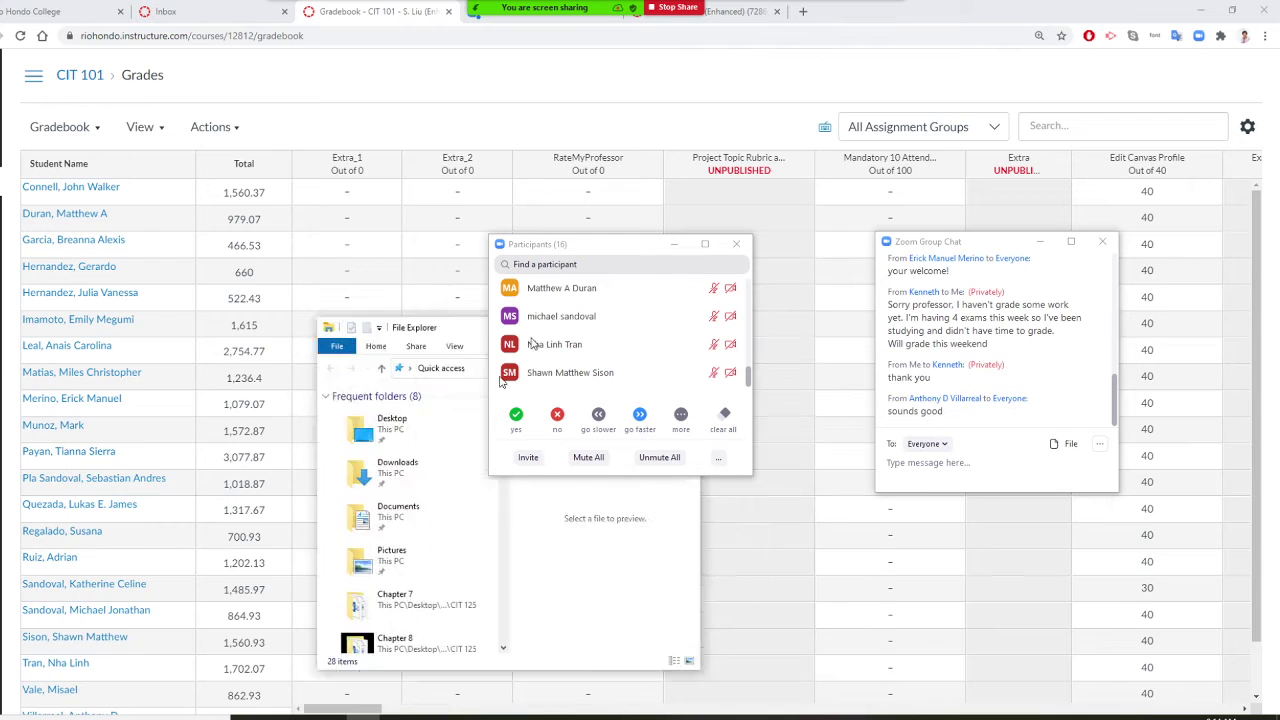
click(674, 244)
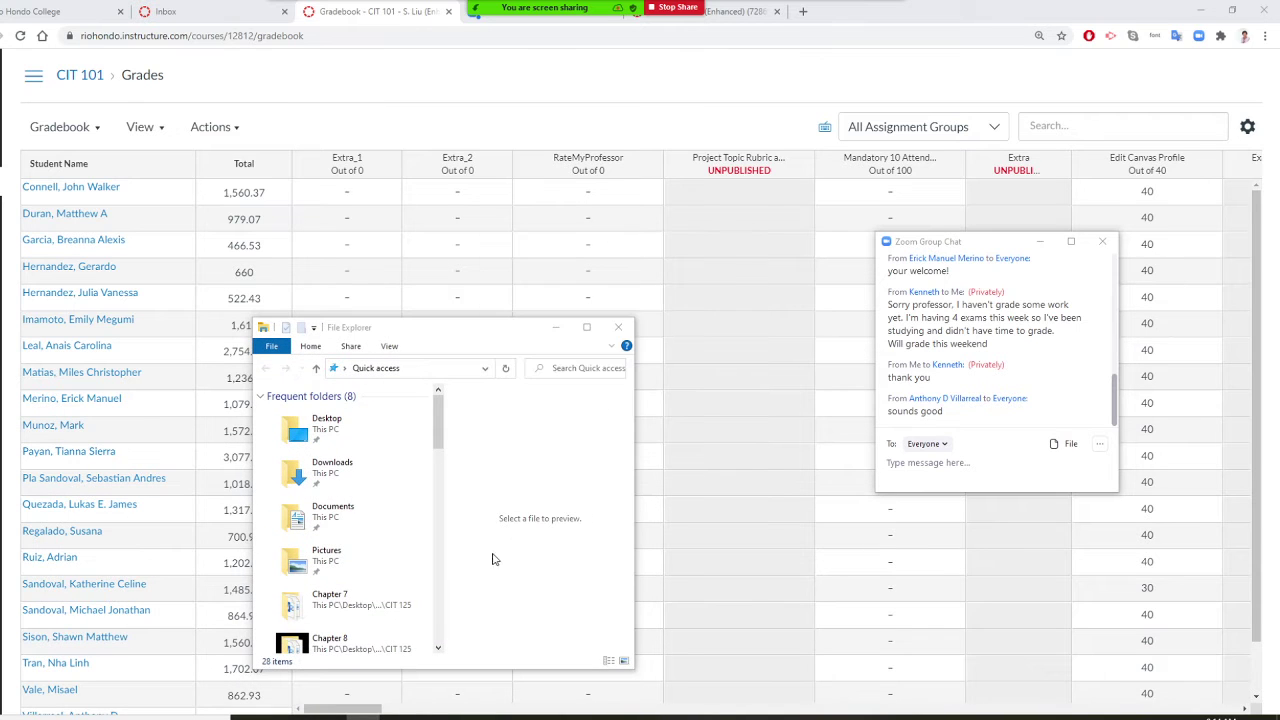
click(500, 335)
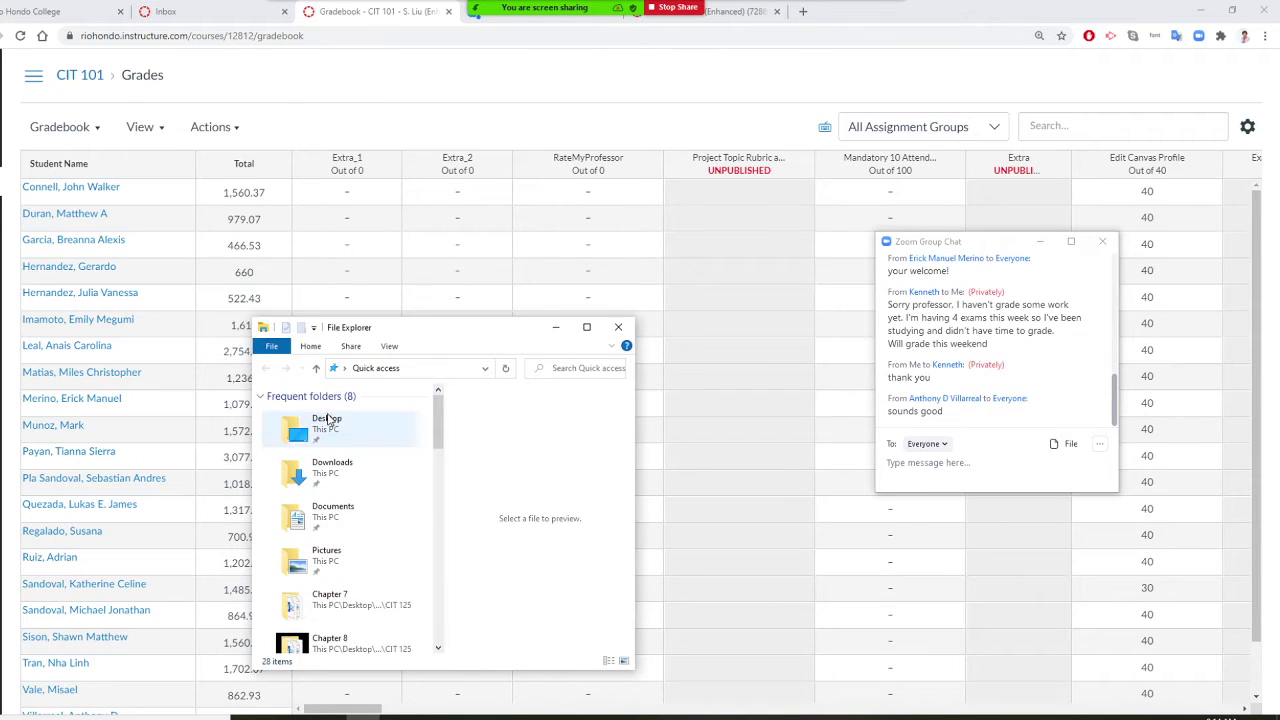
double_click(328, 422)
double_click(328, 416)
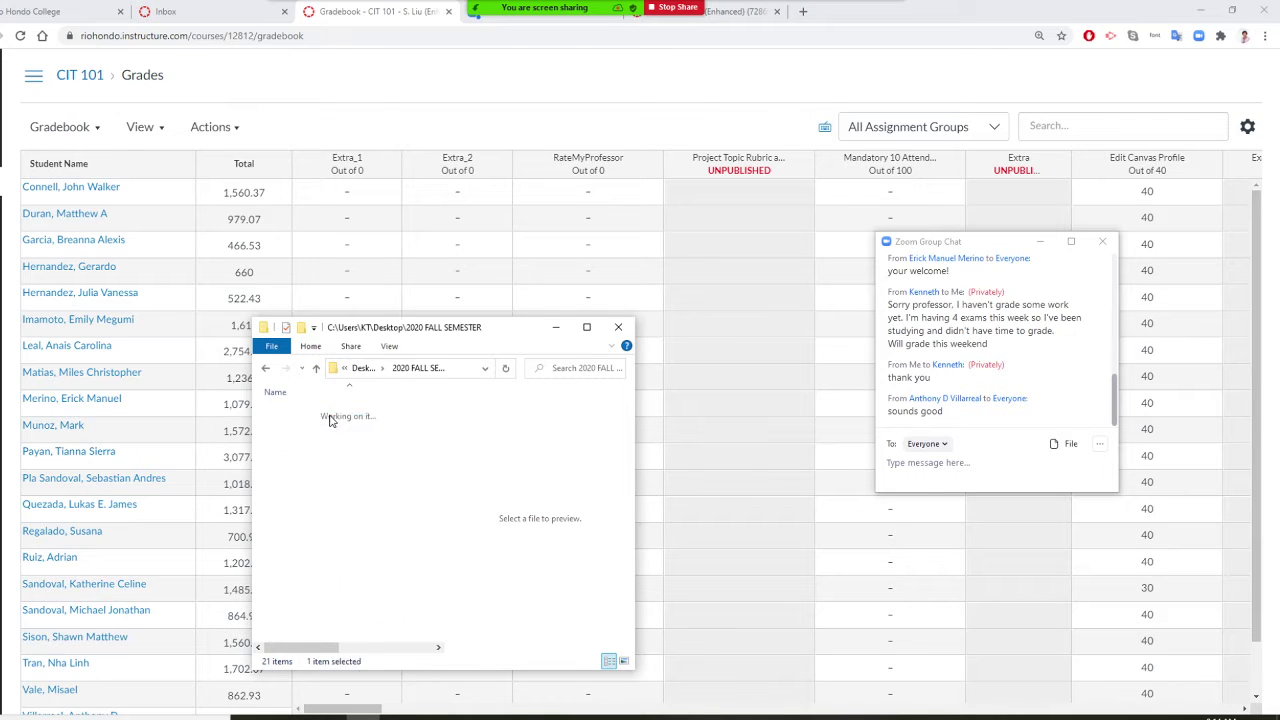
double_click(340, 418)
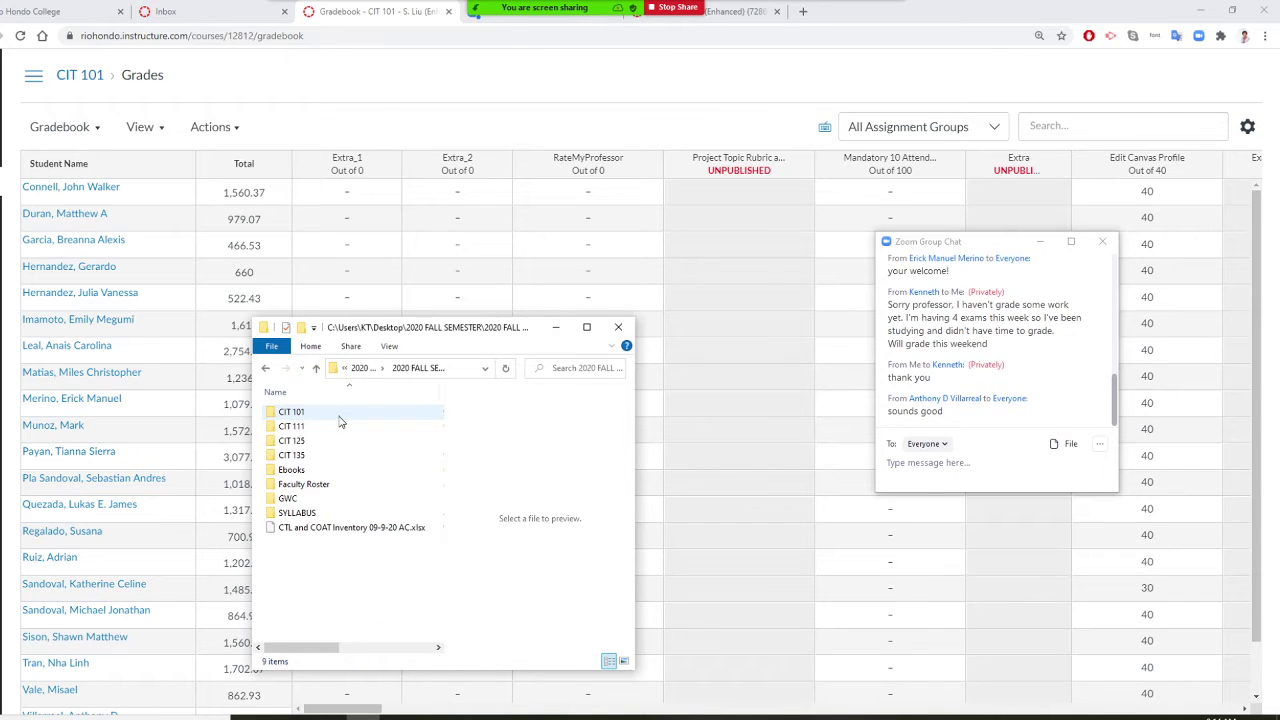
Open the workbook "CIT 101 FALL 2020 _72865.xlsx" from the ROSTER folder inside CIT 101.
double_click(312, 412)
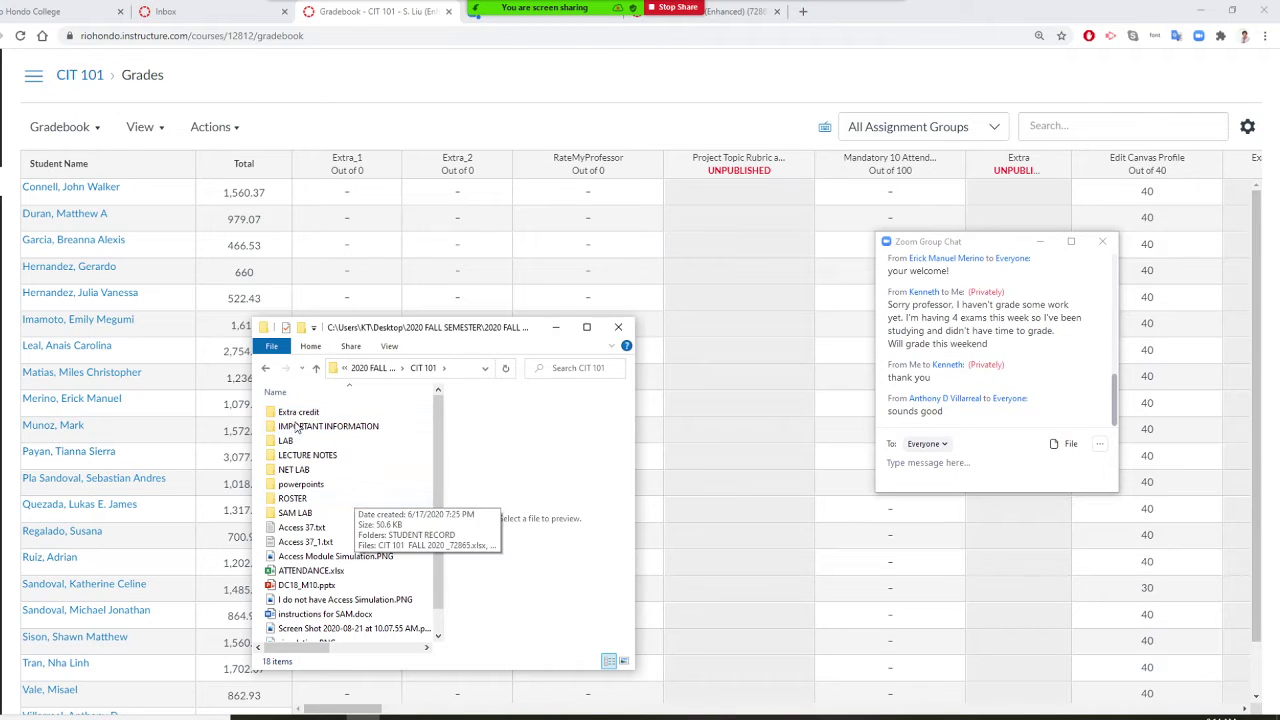
click(313, 367)
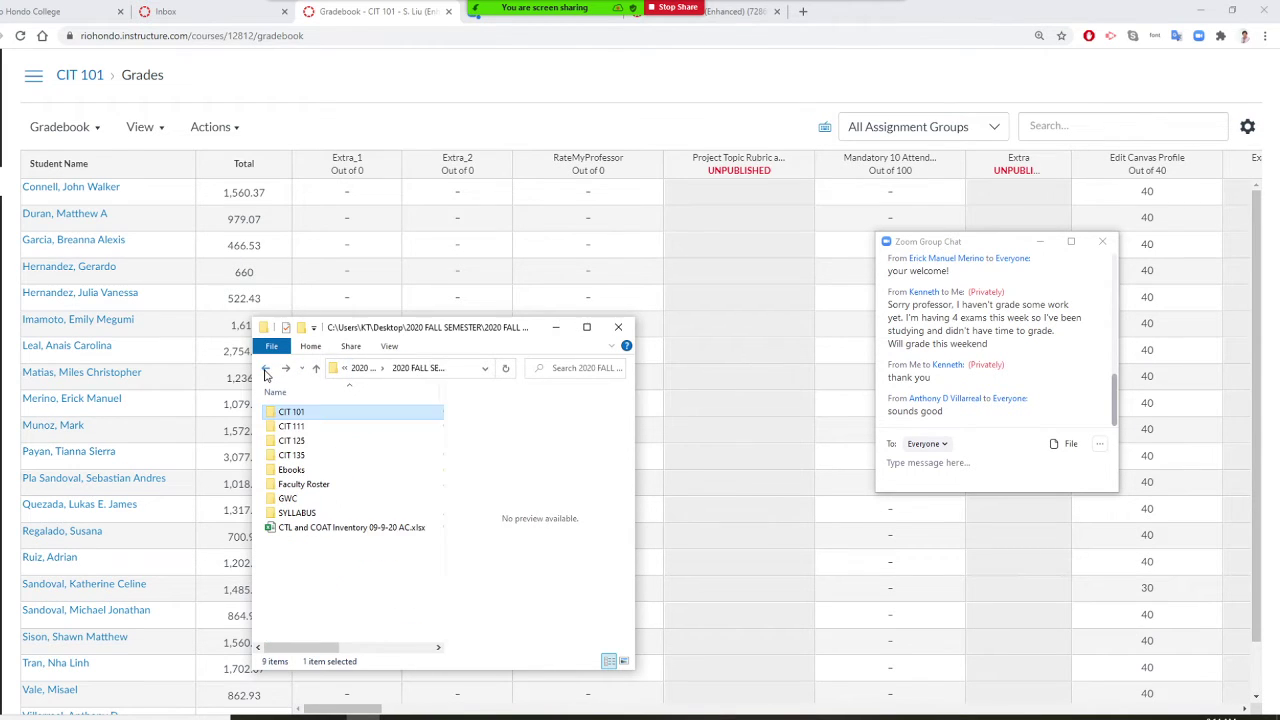
double_click(305, 414)
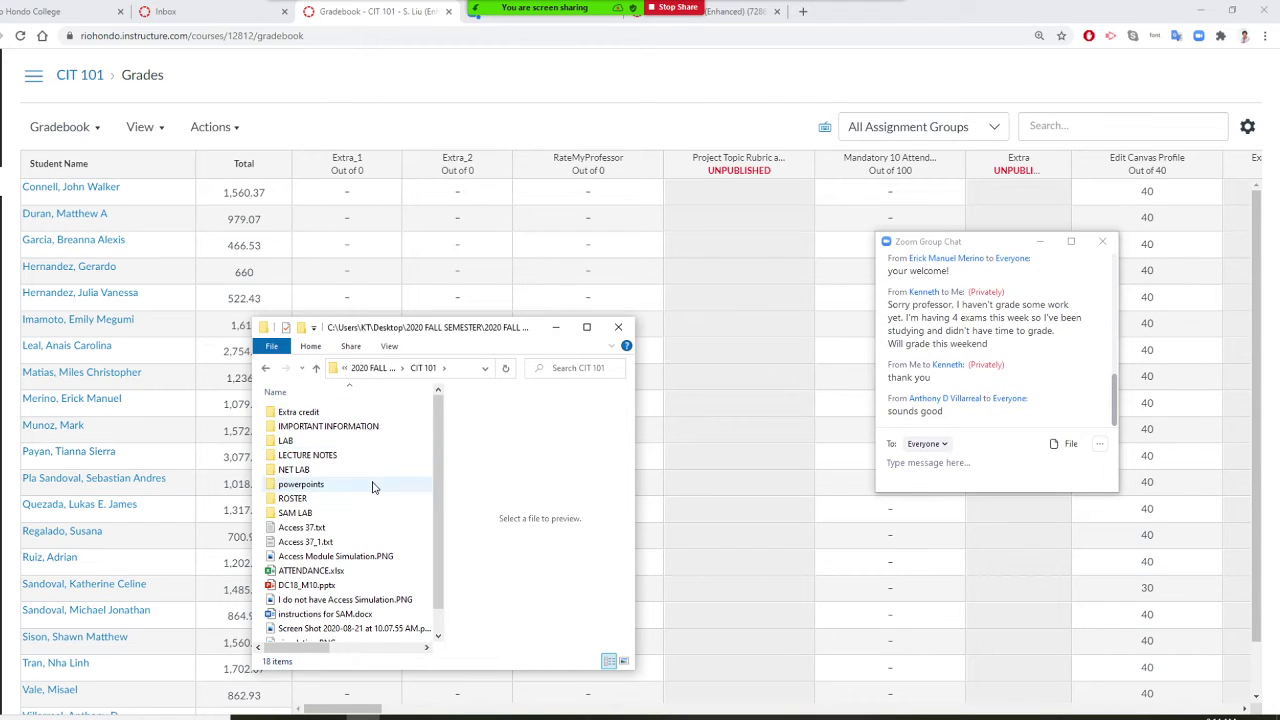
double_click(315, 500)
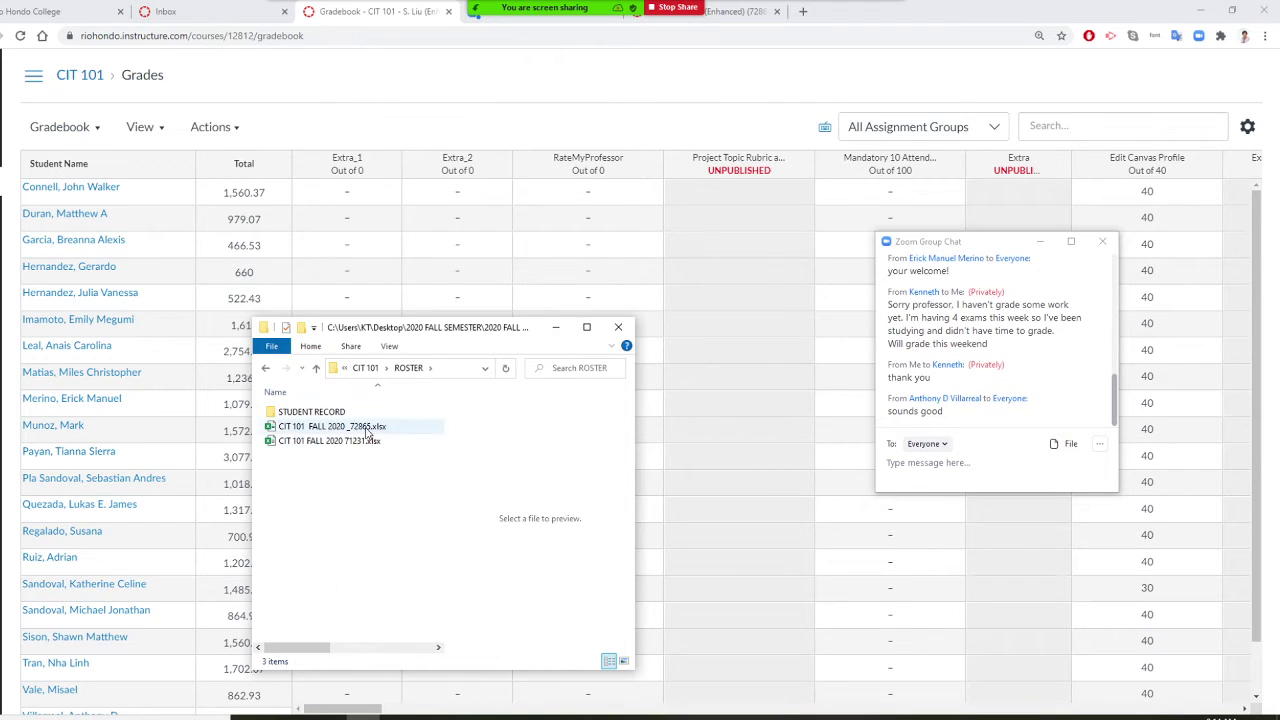
click(368, 428)
double_click(370, 428)
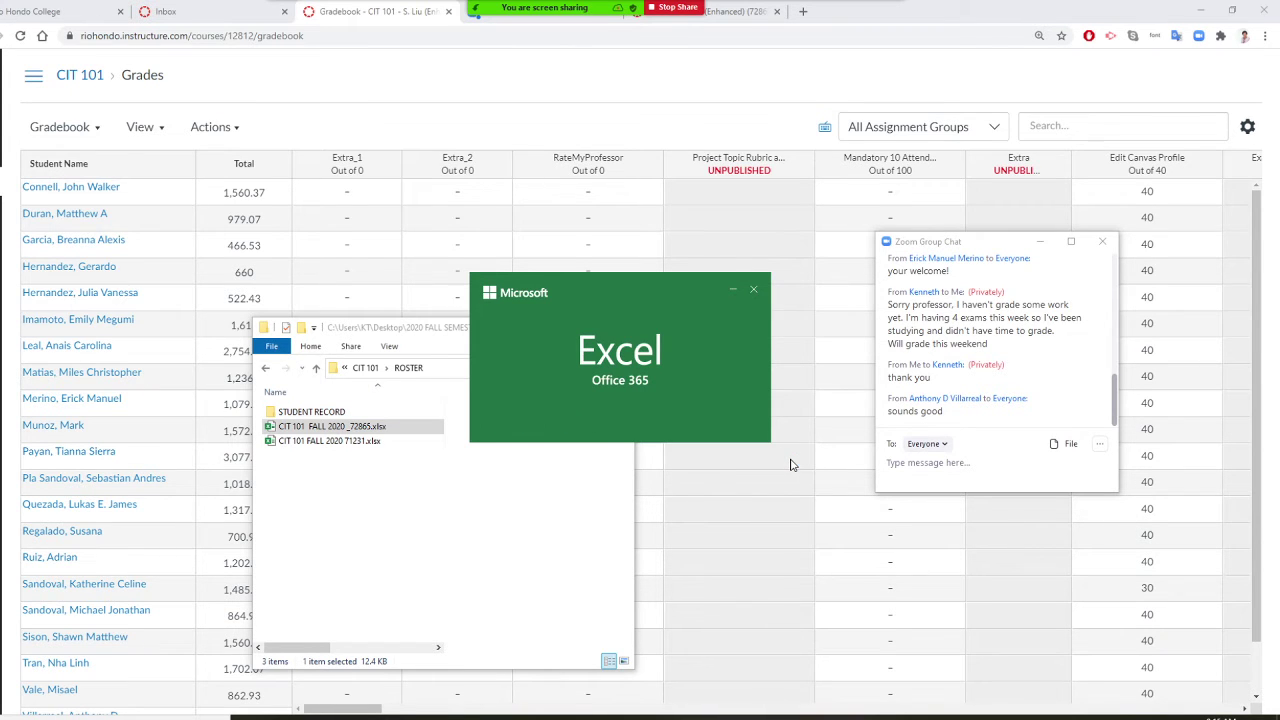
Mark the fourth student on the roster present with an "x" in the 22-Oct attendance column.
scroll(608, 371, up, 1)
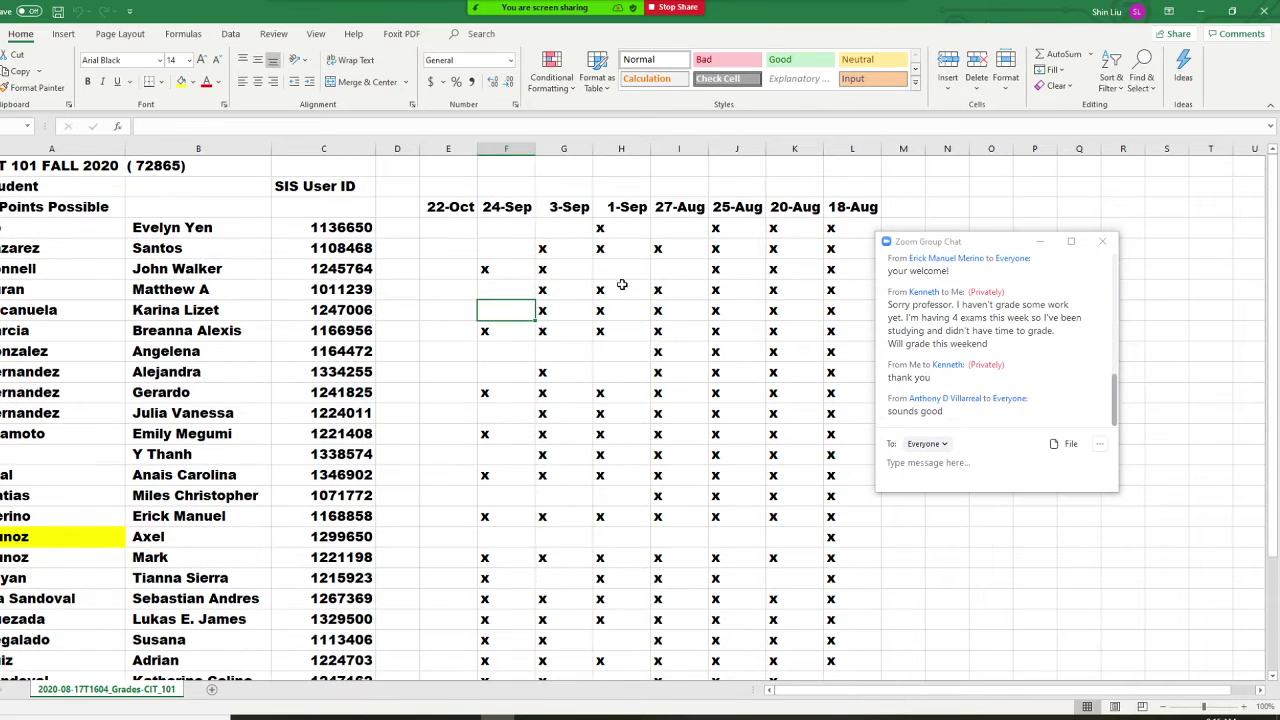
click(455, 227)
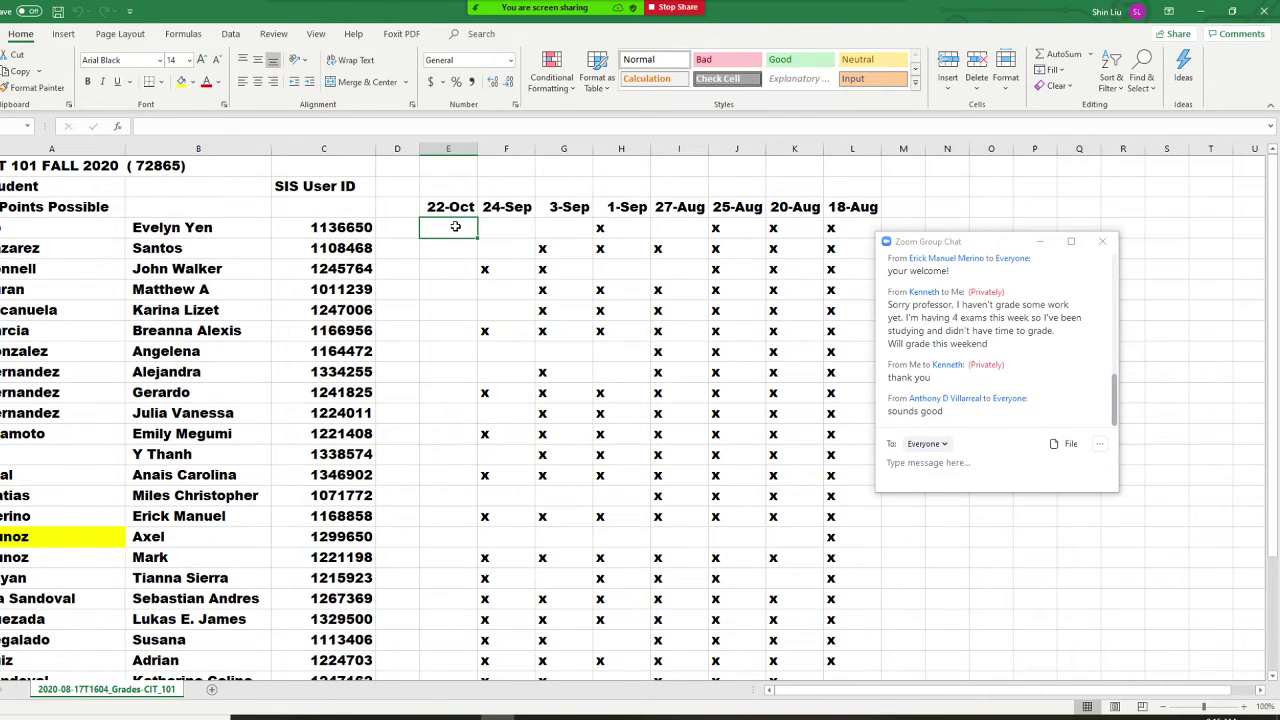
mouse_move(580, 30)
click(451, 249)
click(446, 269)
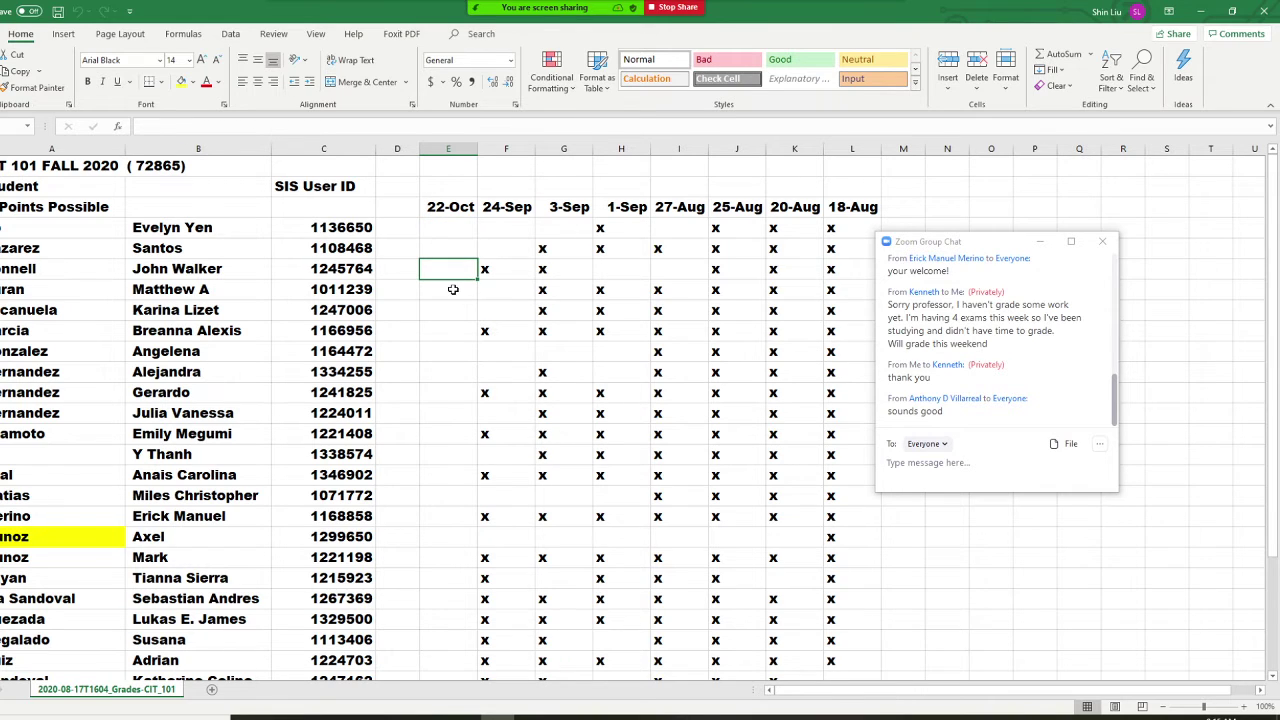
click(453, 289)
text(x)
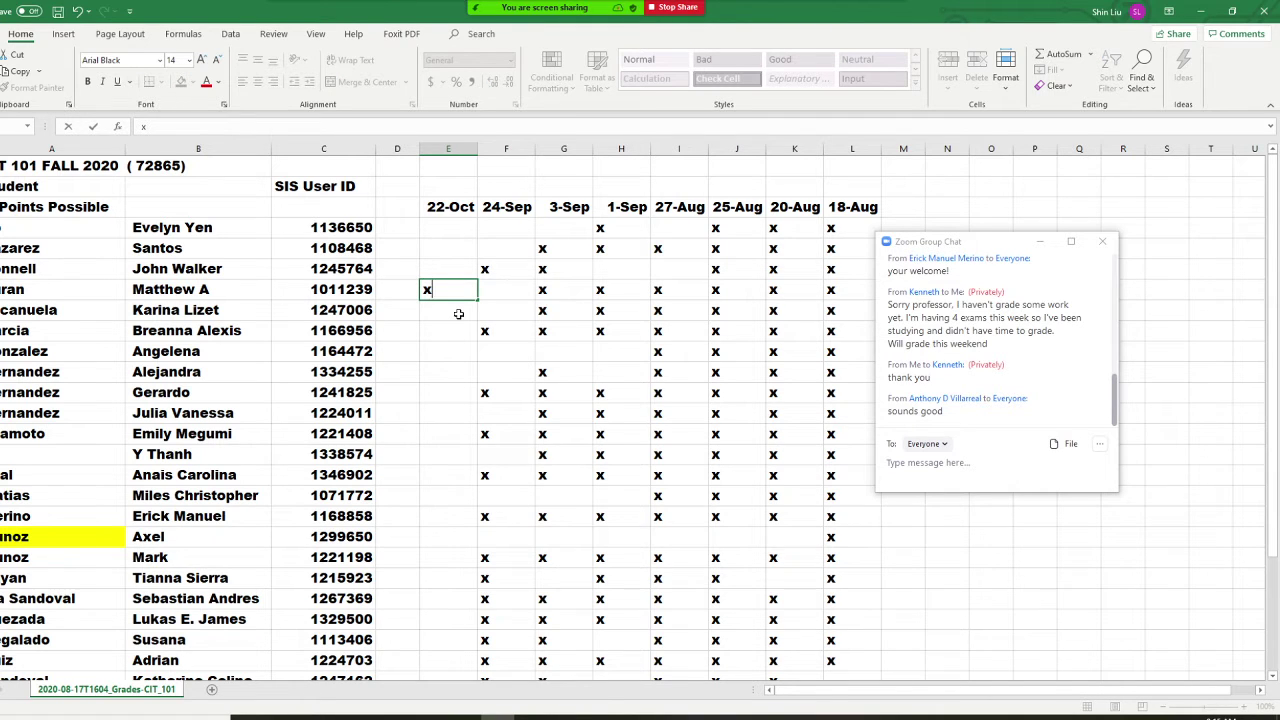
click(453, 313)
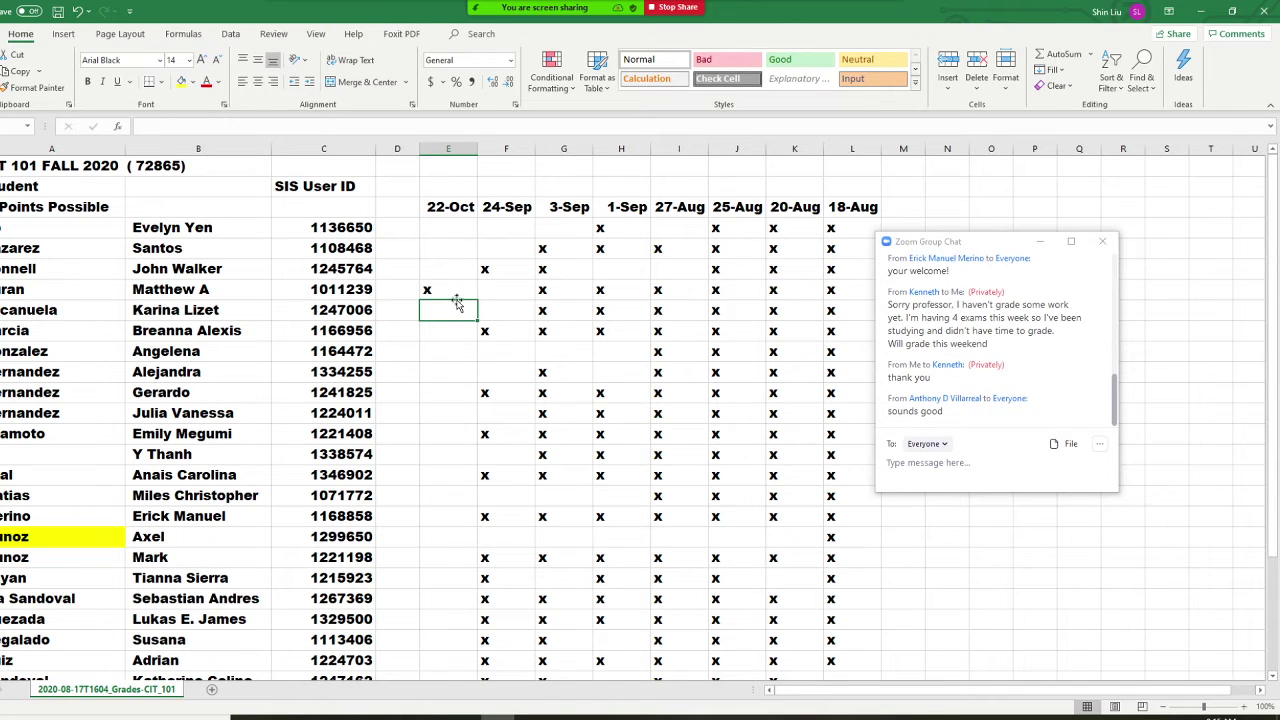
click(463, 284)
click(911, 465)
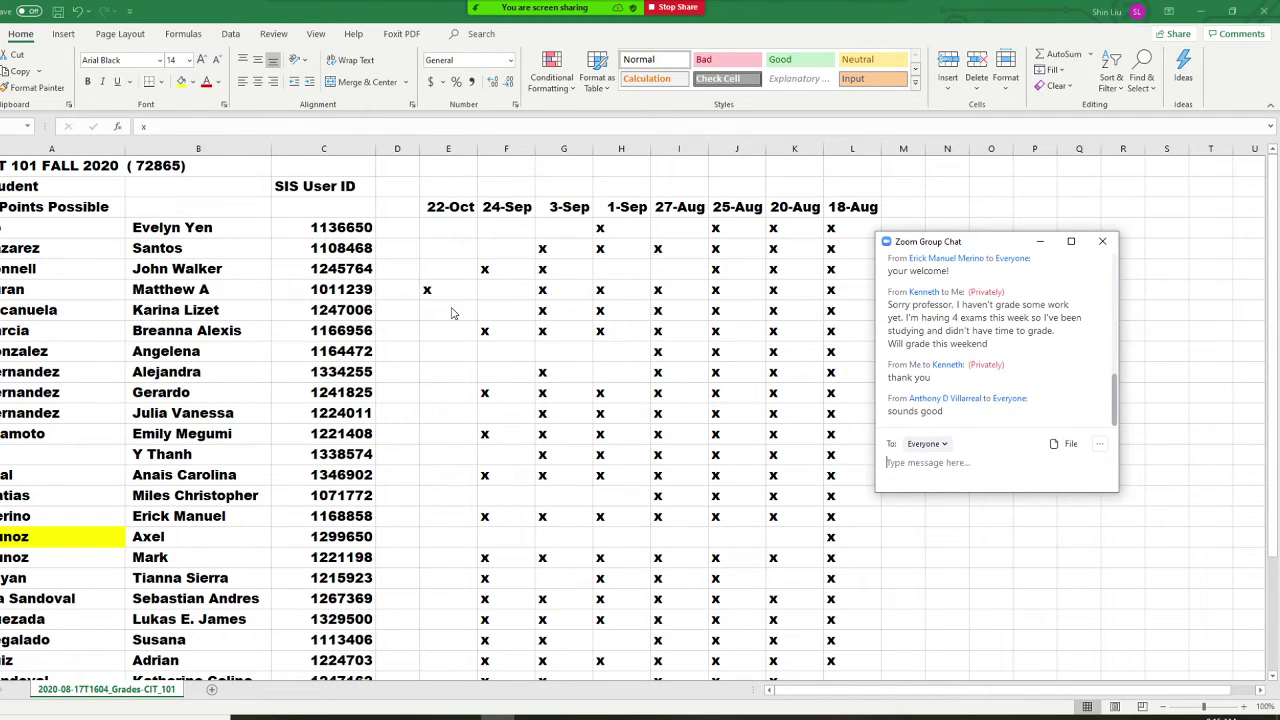
Go down the 22-Oct column past the absent students and enter "x" for the tenth student on the roster.
click(448, 312)
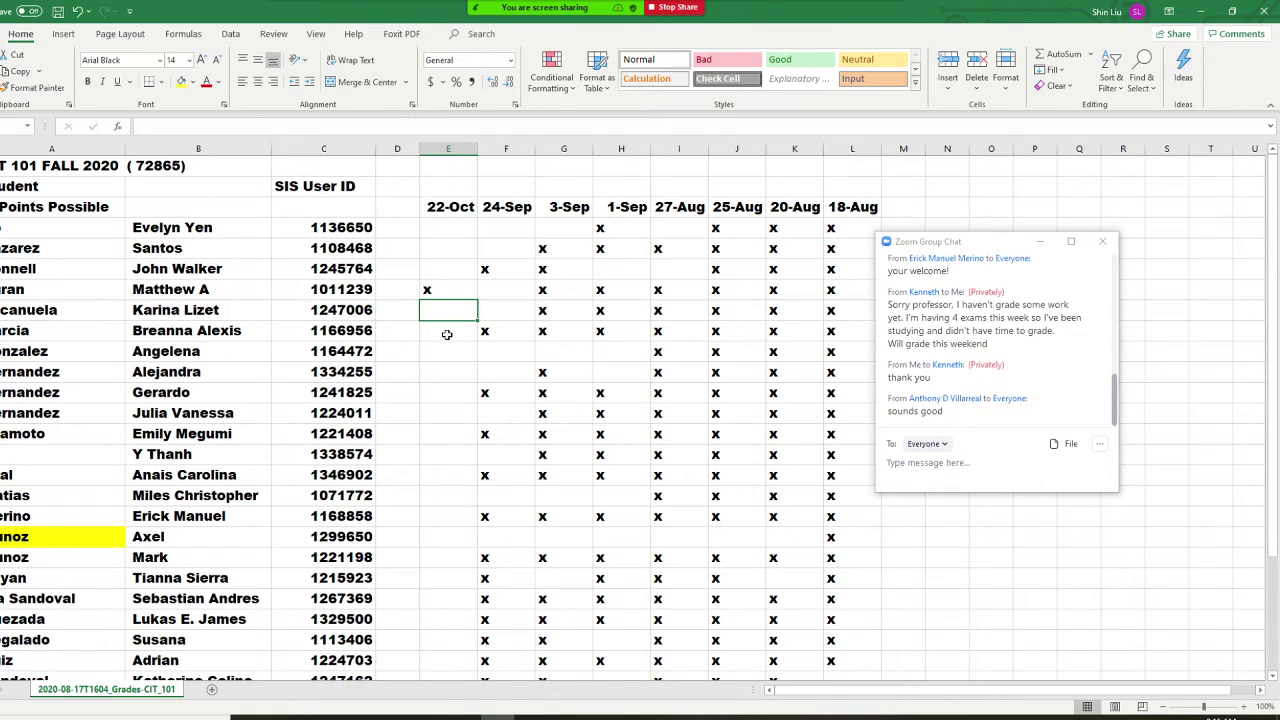
click(447, 333)
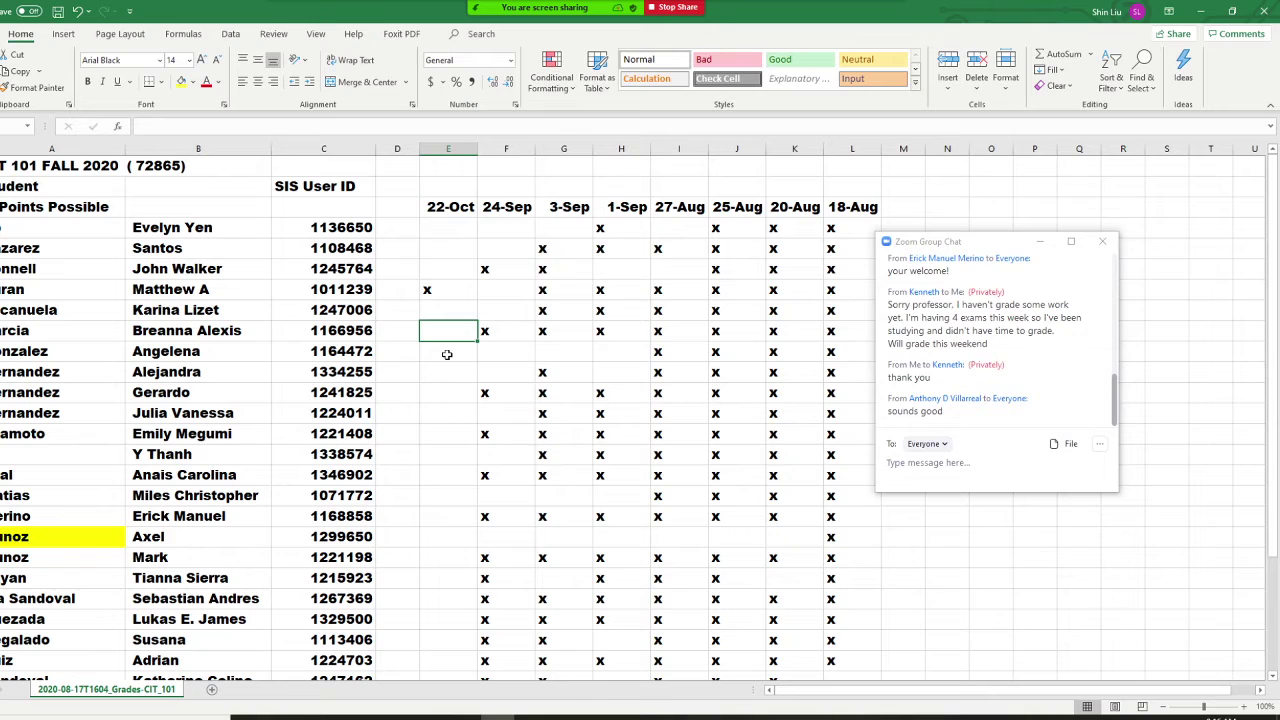
click(447, 354)
click(452, 376)
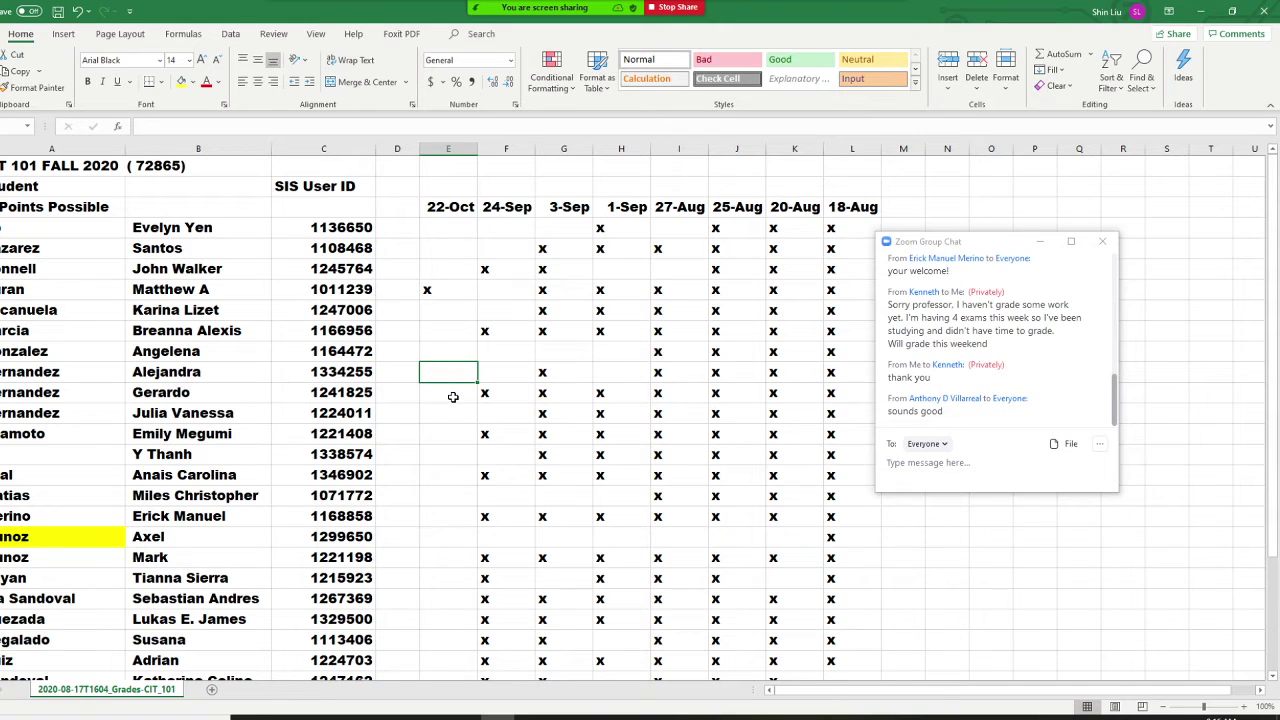
click(453, 397)
scroll(453, 397, down, 1)
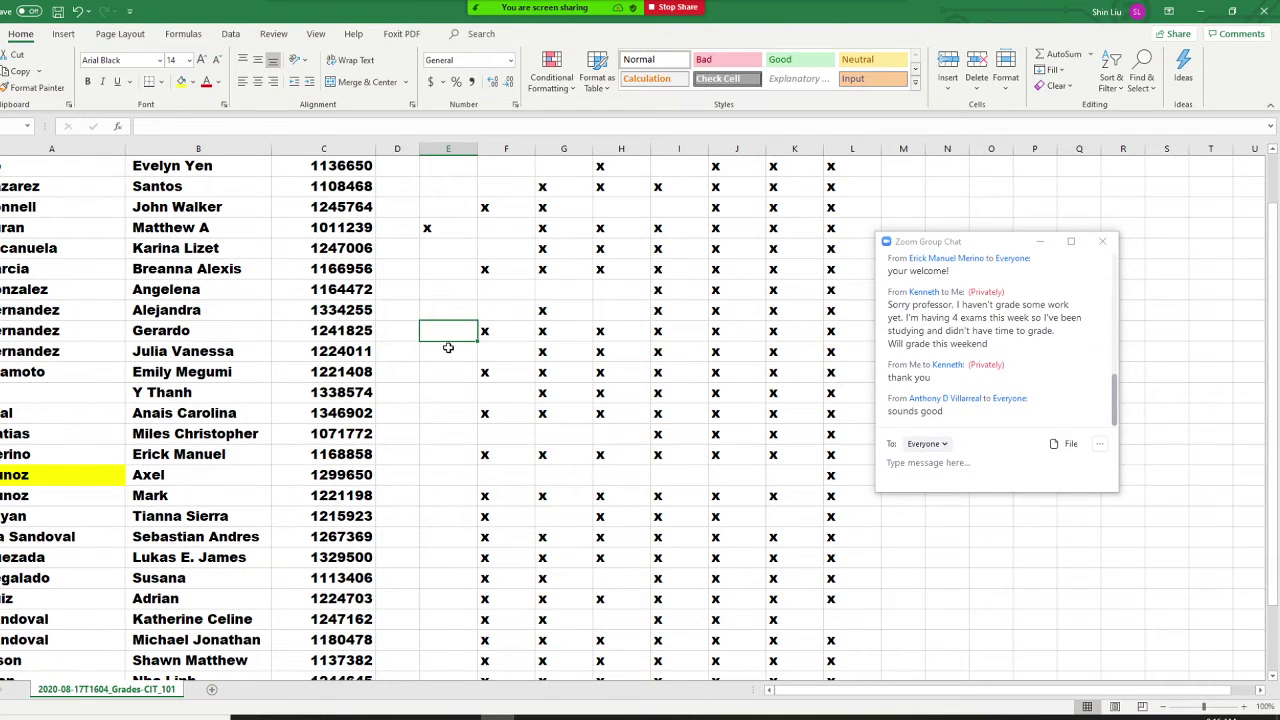
click(446, 353)
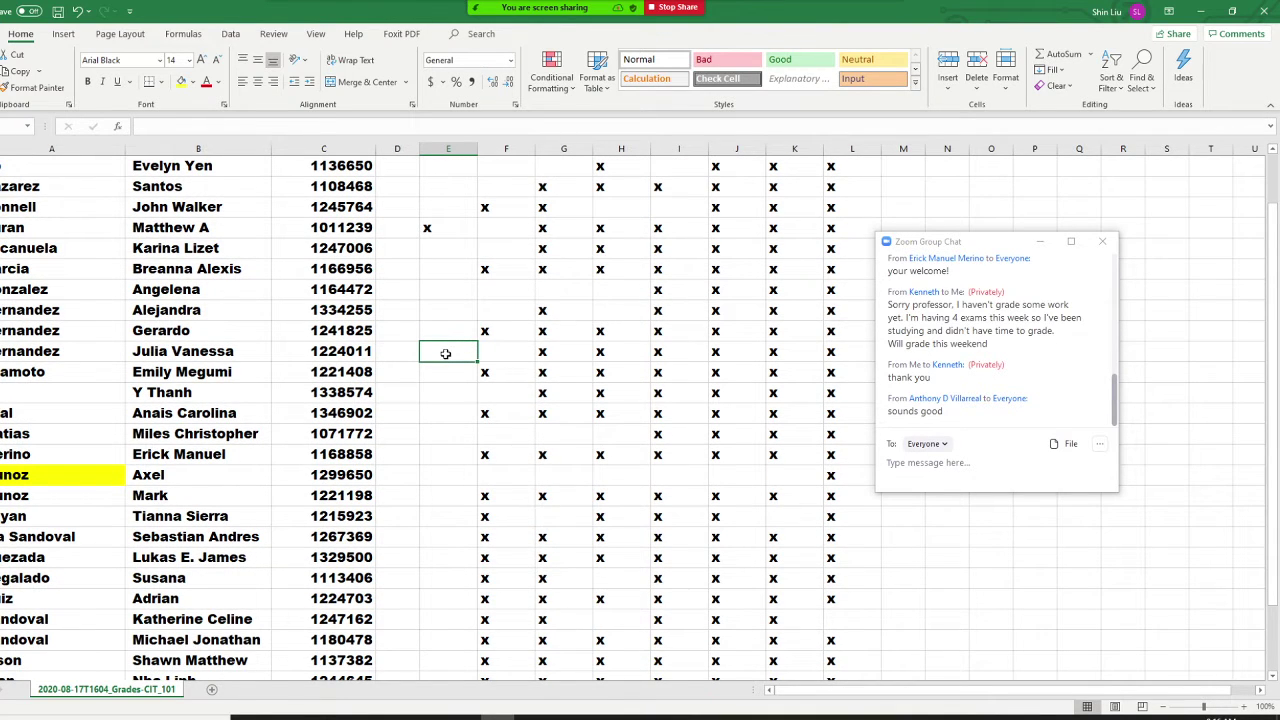
text(x)
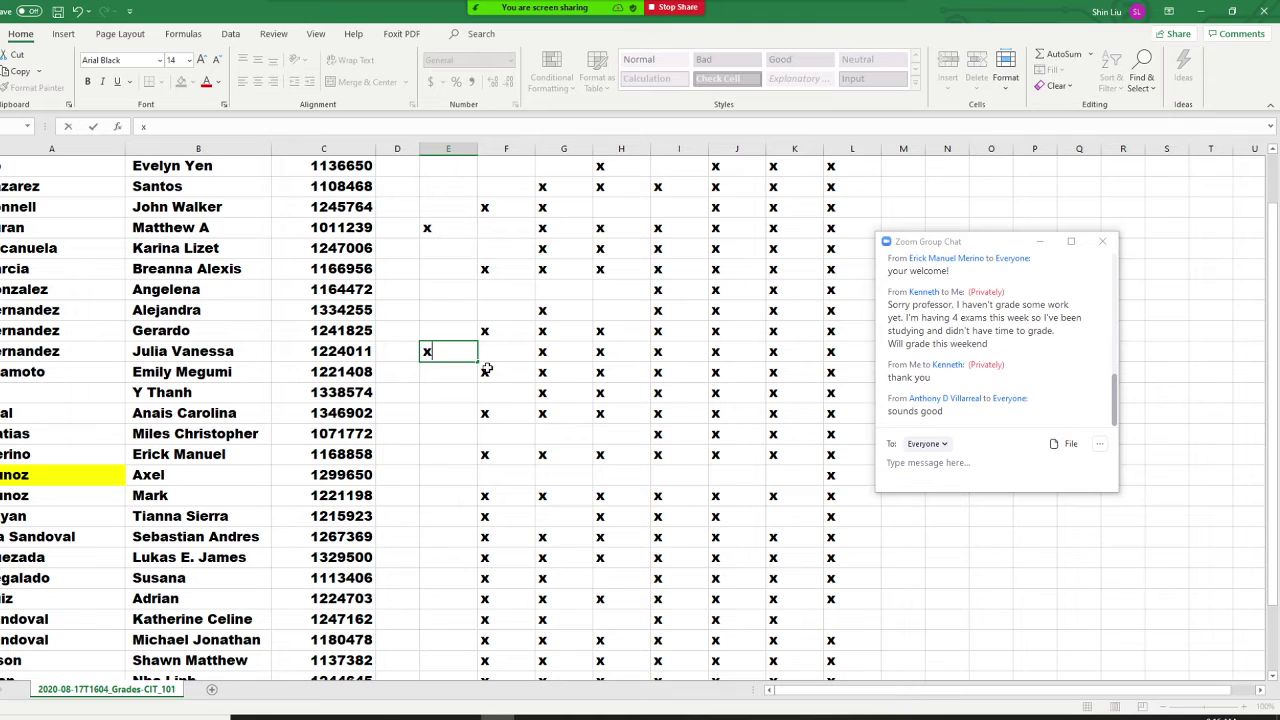
Enter "x" in the 22-Oct column for the eleventh and thirteenth students, leaving the twelfth blank.
click(445, 376)
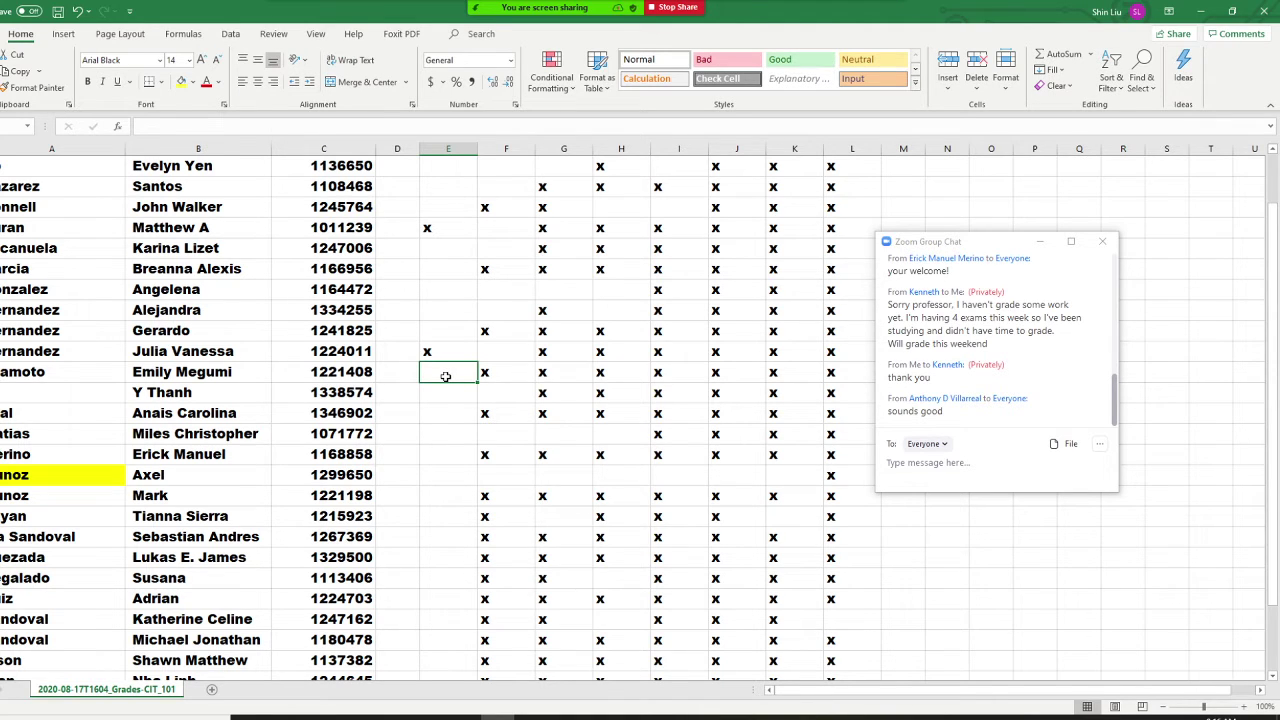
text(x)
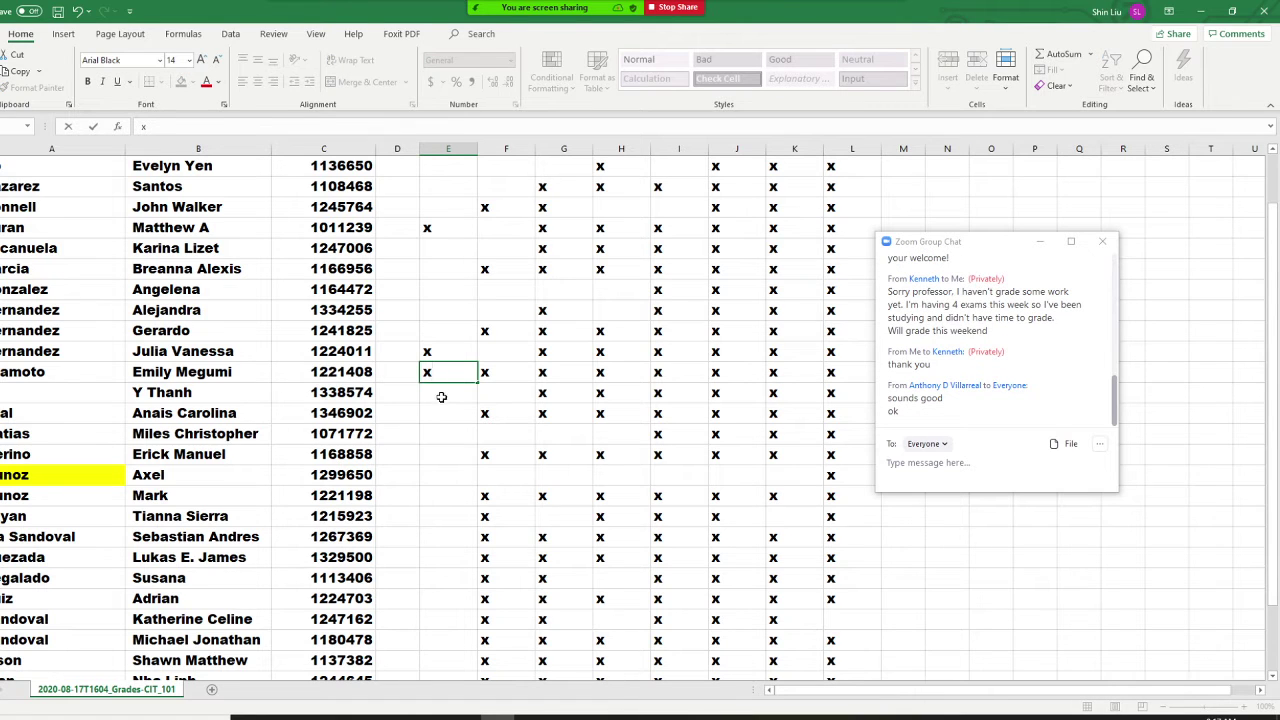
click(443, 394)
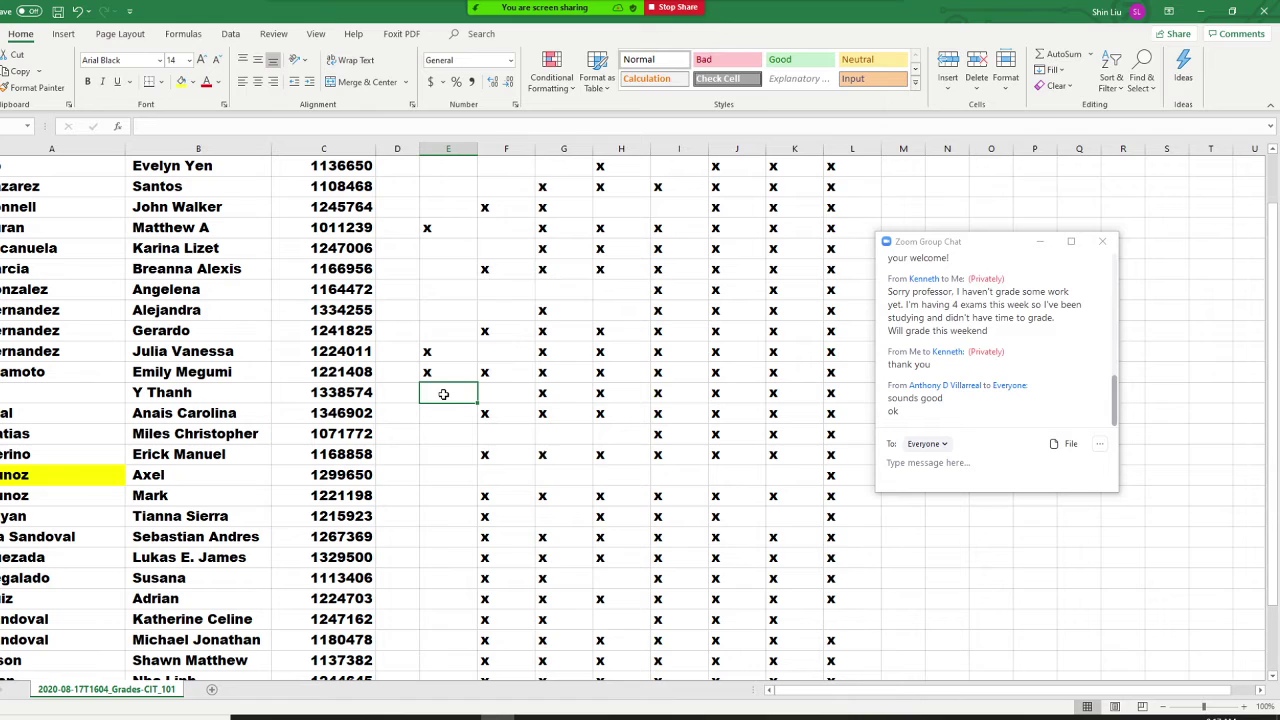
click(446, 416)
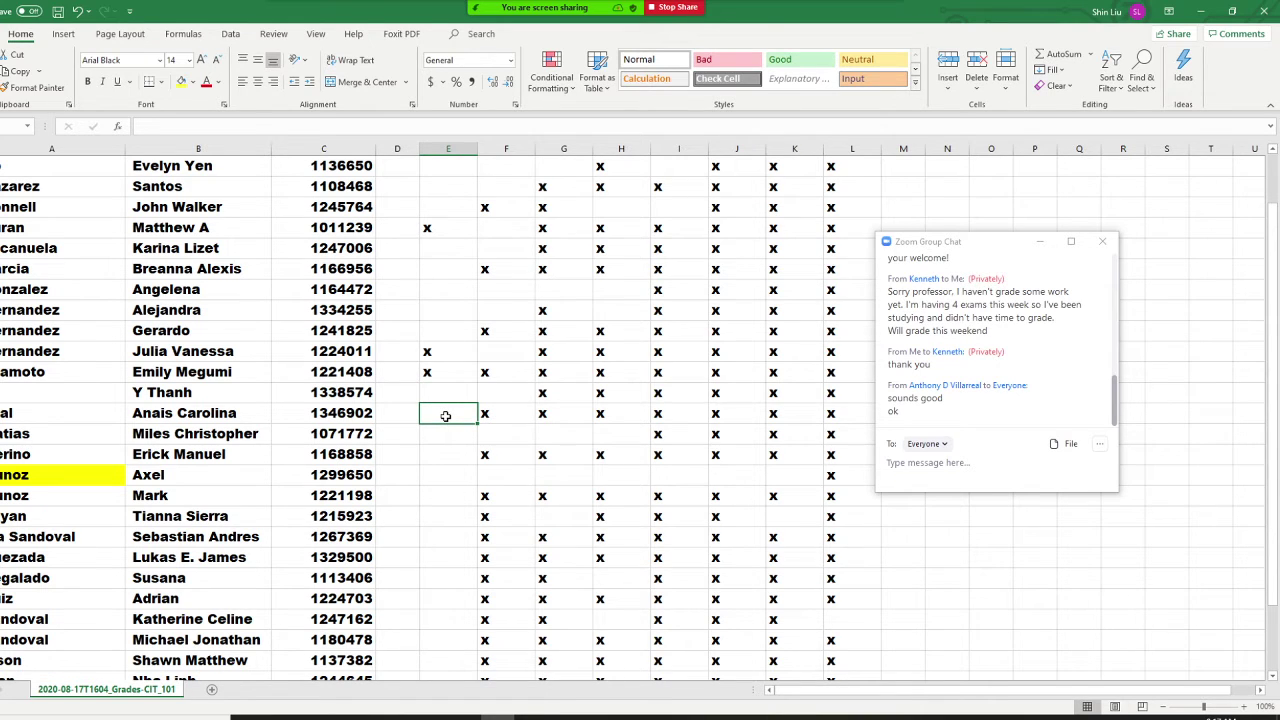
text(x)
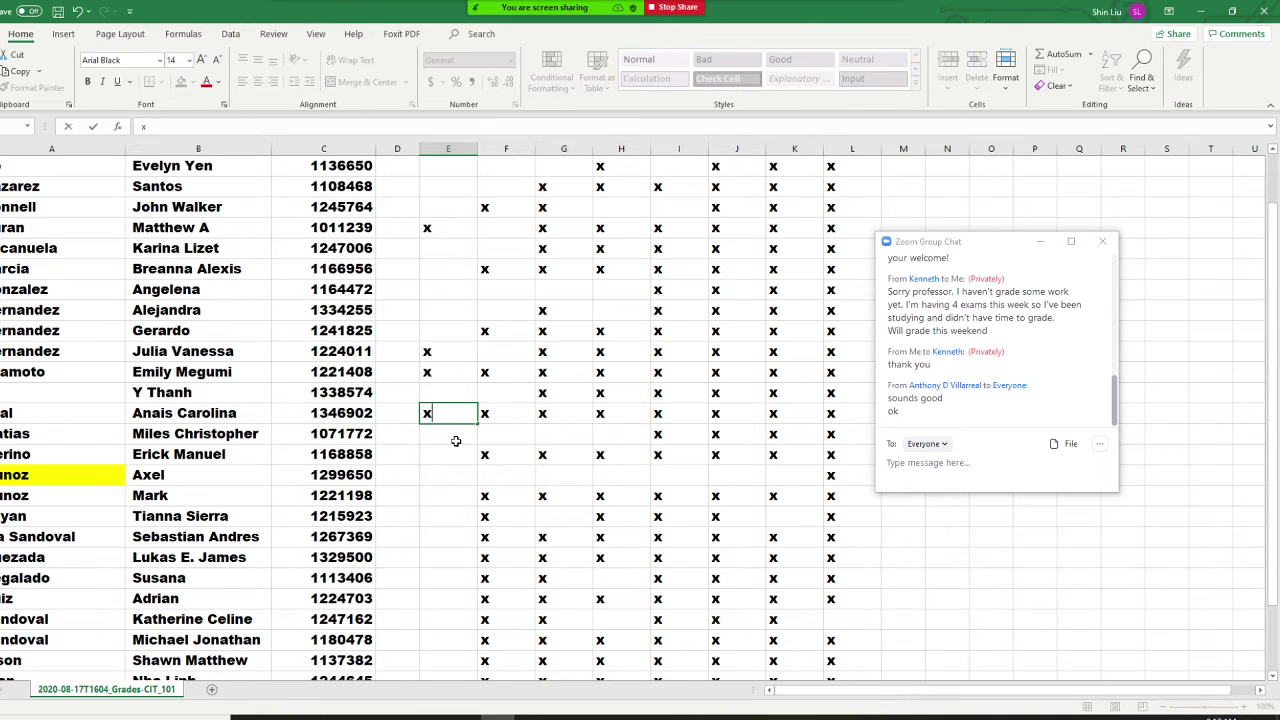
Mark the fifteenth student present in the 22-Oct column with "x", and also the ninth student, who answered in the chat.
click(446, 434)
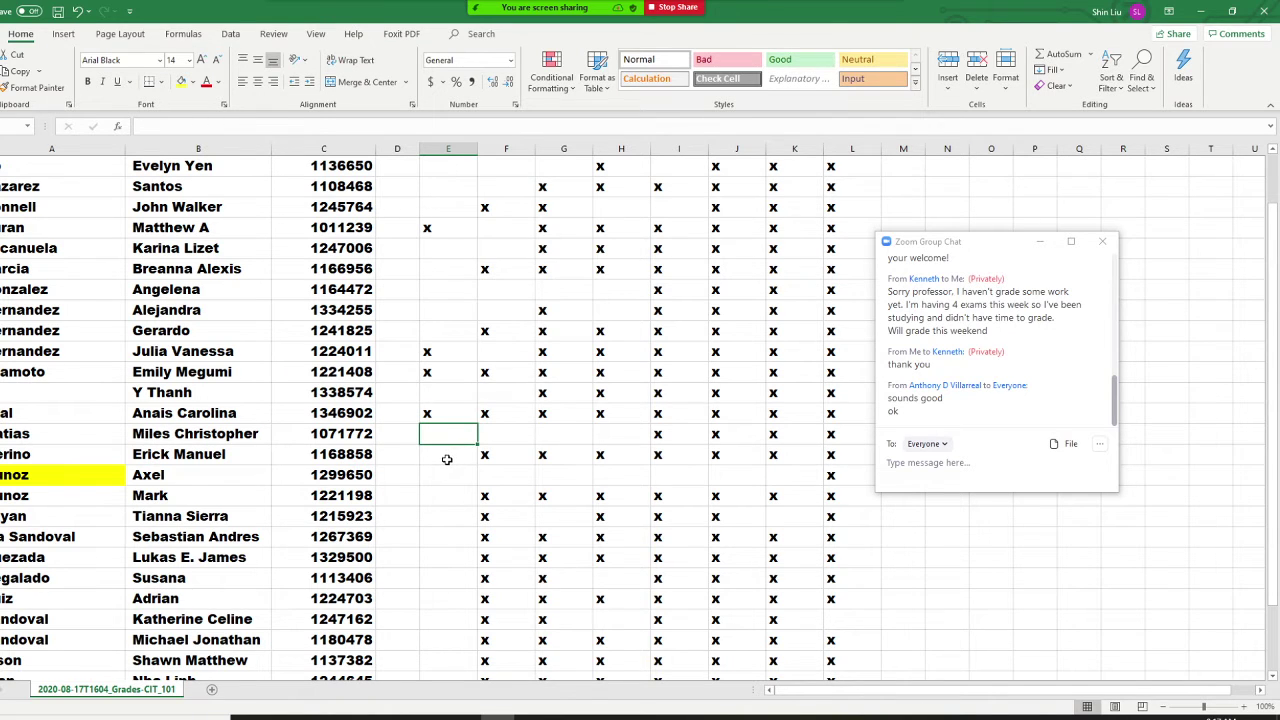
click(447, 459)
text(x)
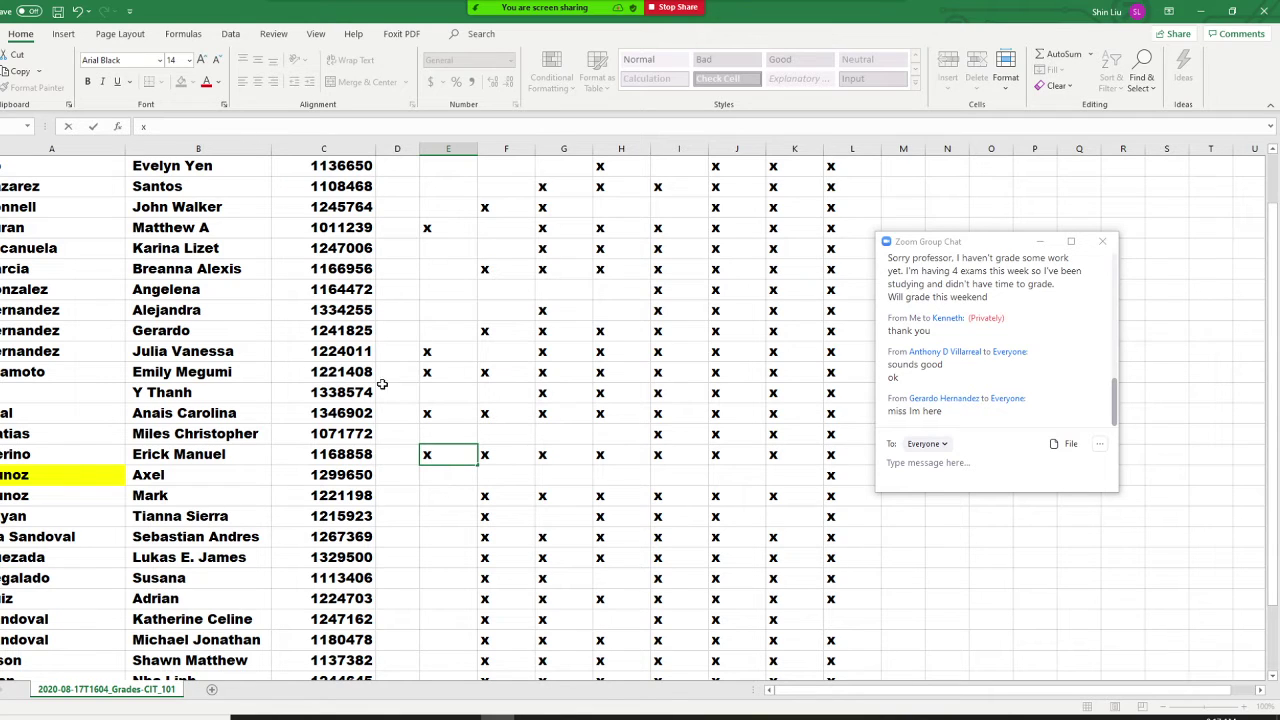
click(443, 331)
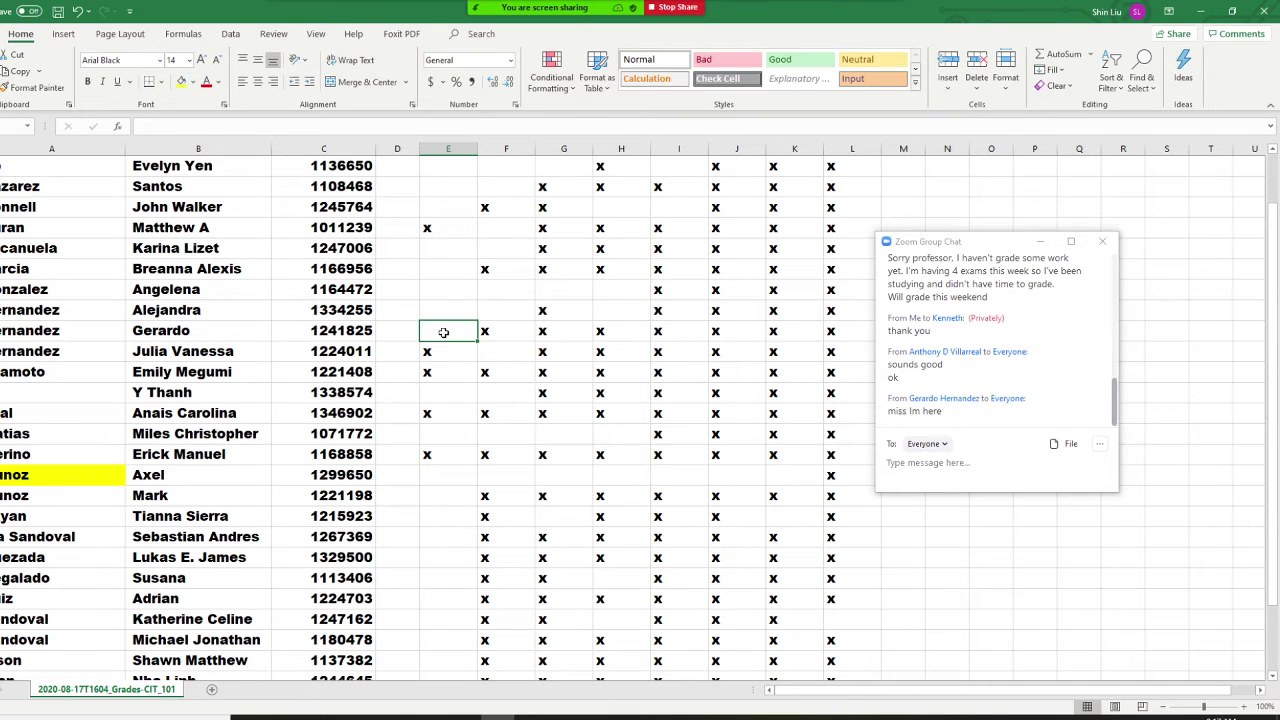
text(x)
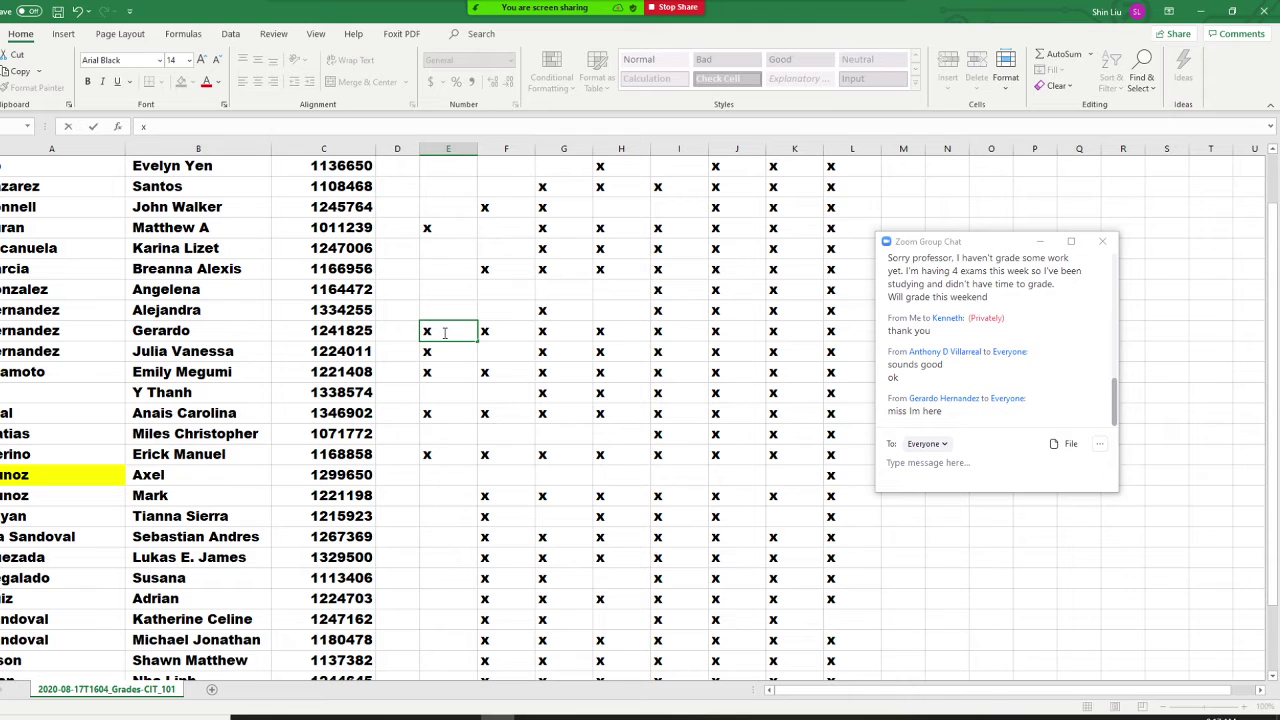
Enter "x" in the 22-Oct column for the two students directly below the yellow-highlighted roster row.
click(441, 497)
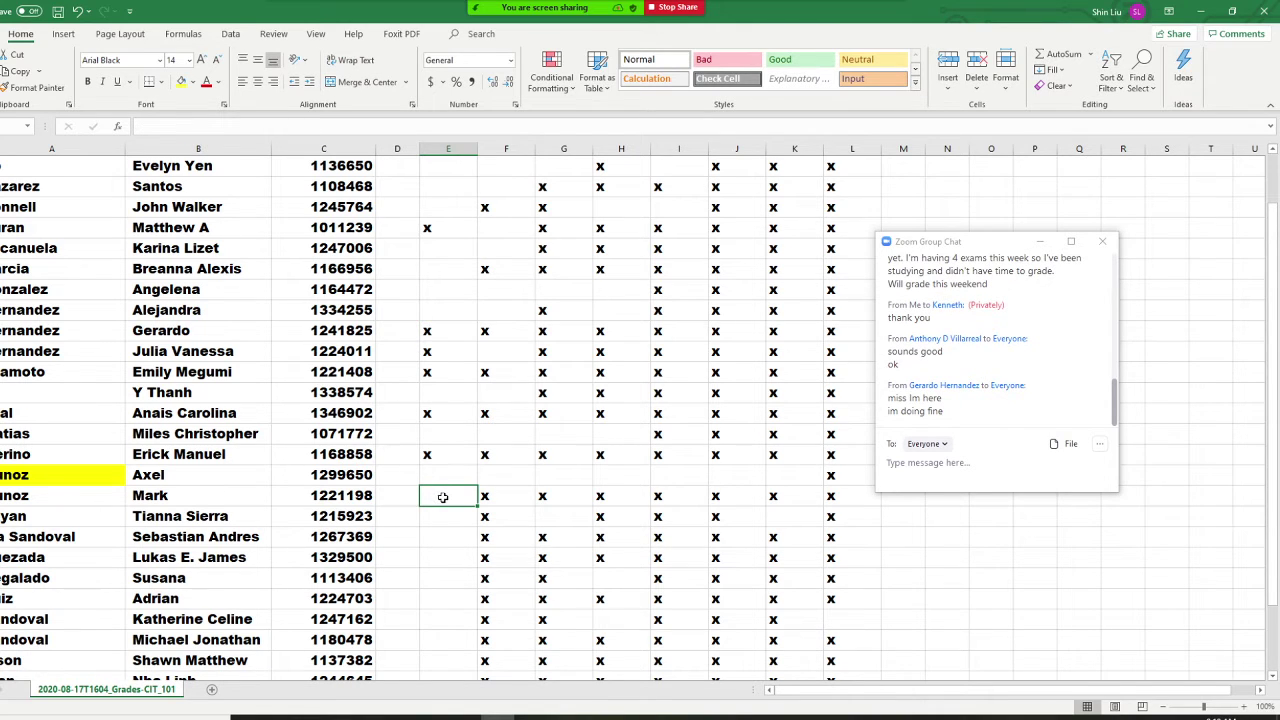
text(x)
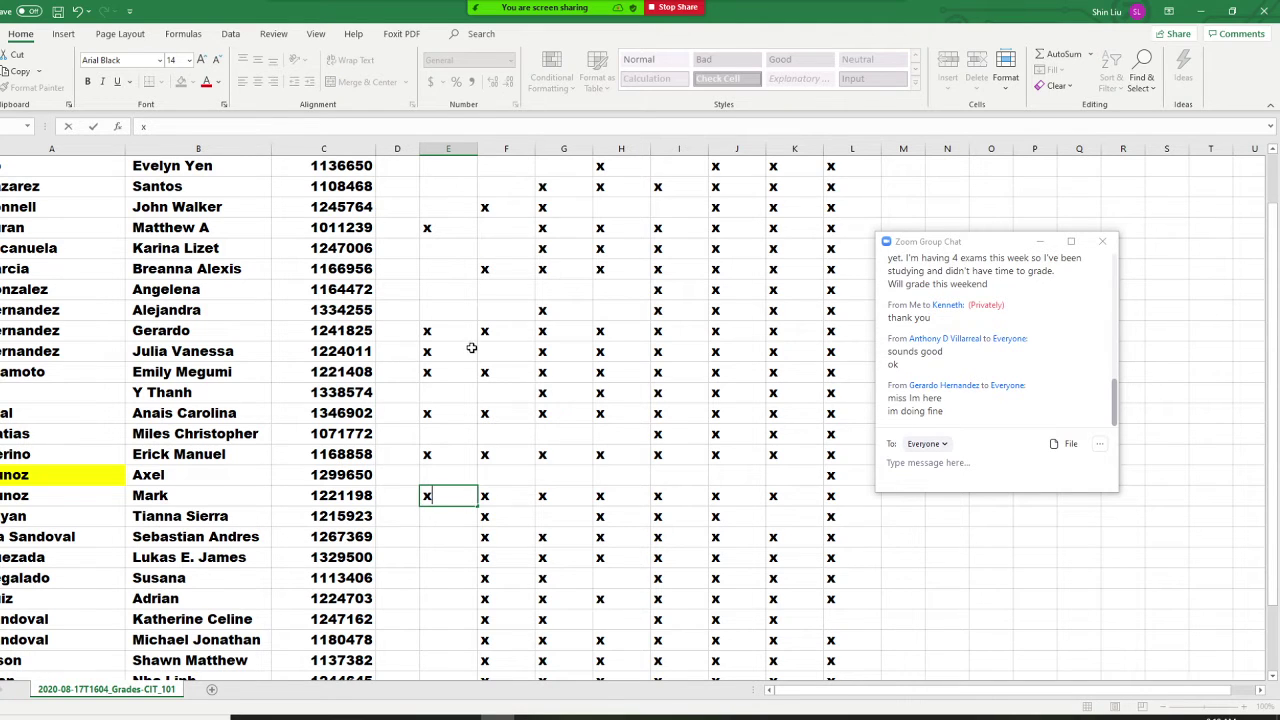
click(446, 515)
scroll(446, 515, down, 1)
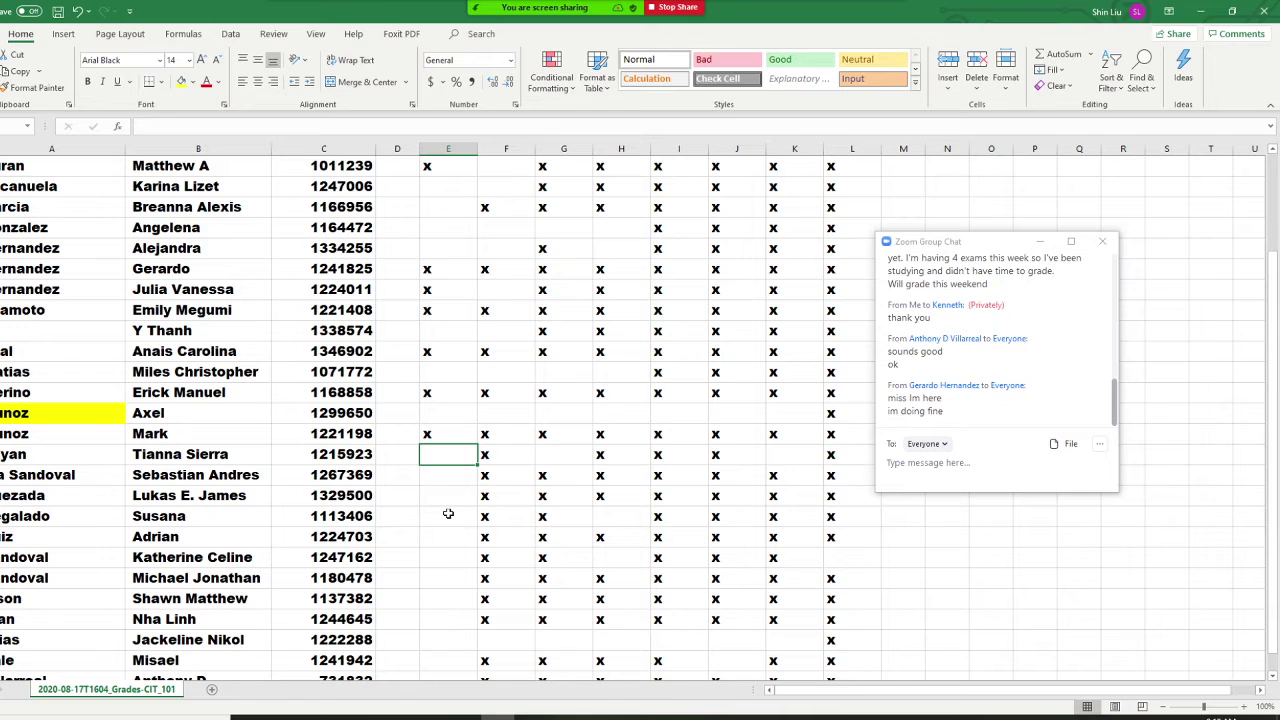
text(x)
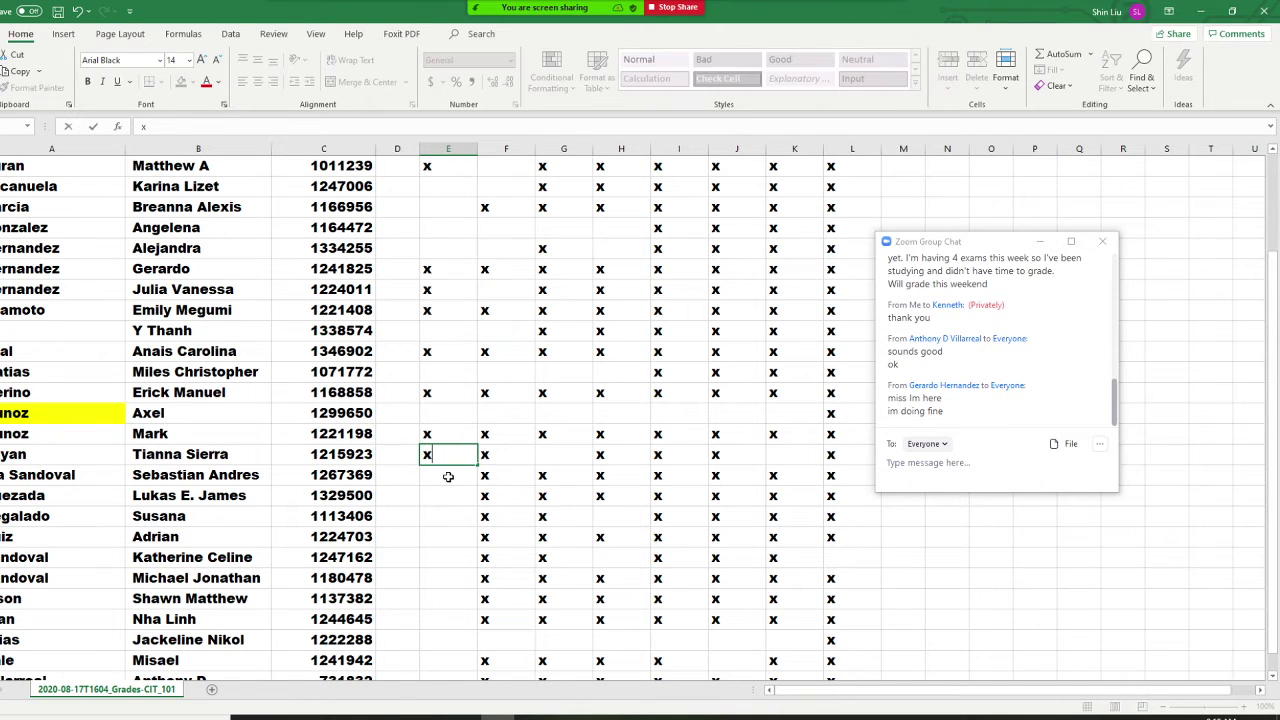
Enter "x" in the 22-Oct column for the twentieth and twenty-second students, leaving the nineteenth and twenty-first blank.
key(Return)
scroll(447, 478, down, 1)
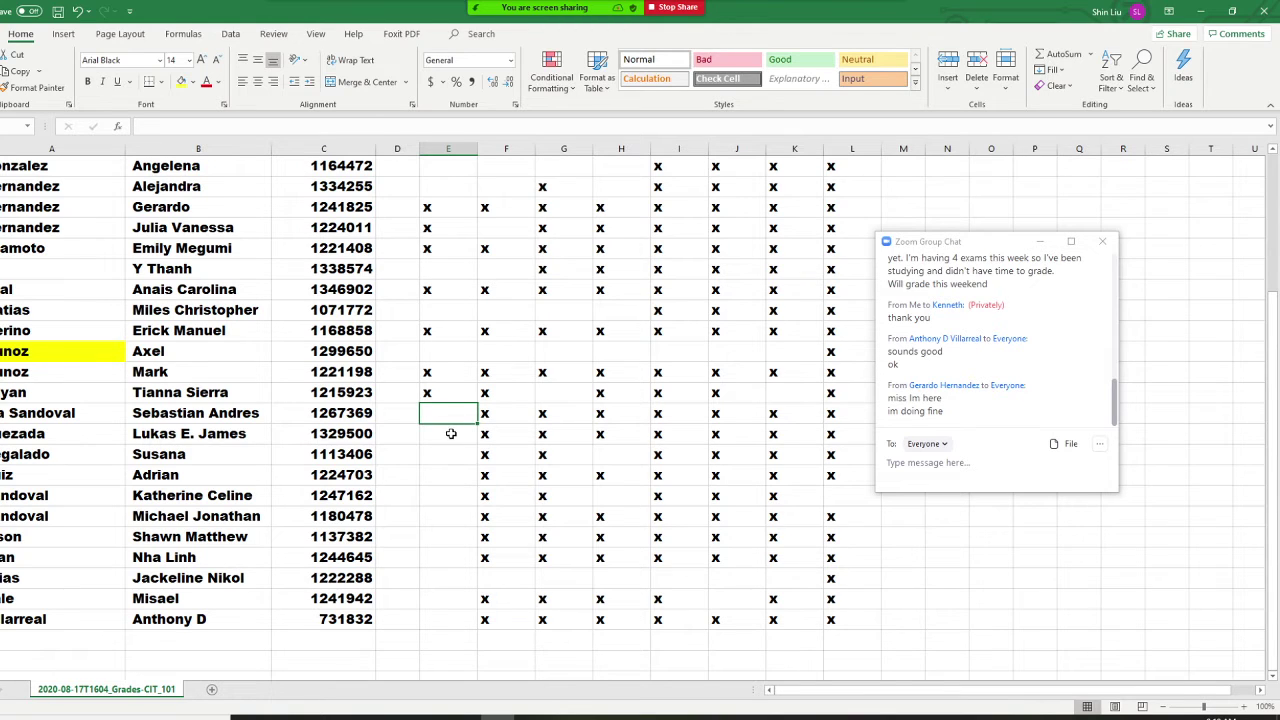
click(451, 433)
text(x)
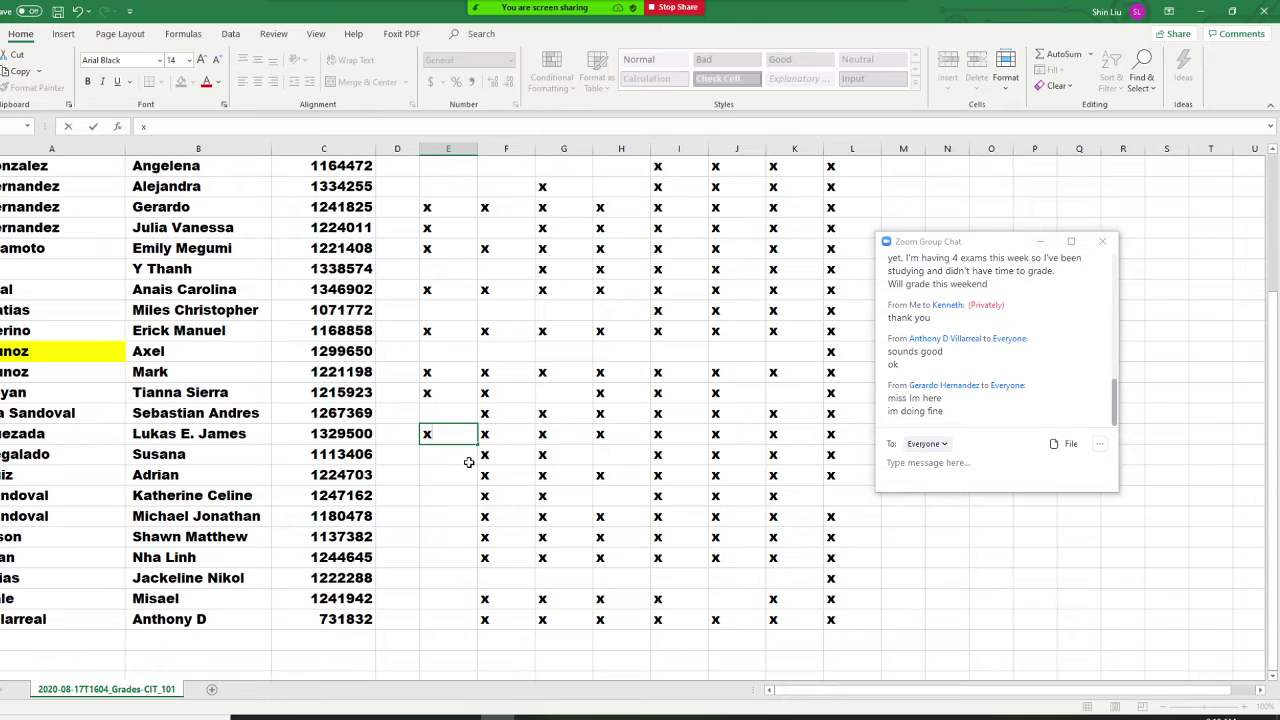
click(464, 454)
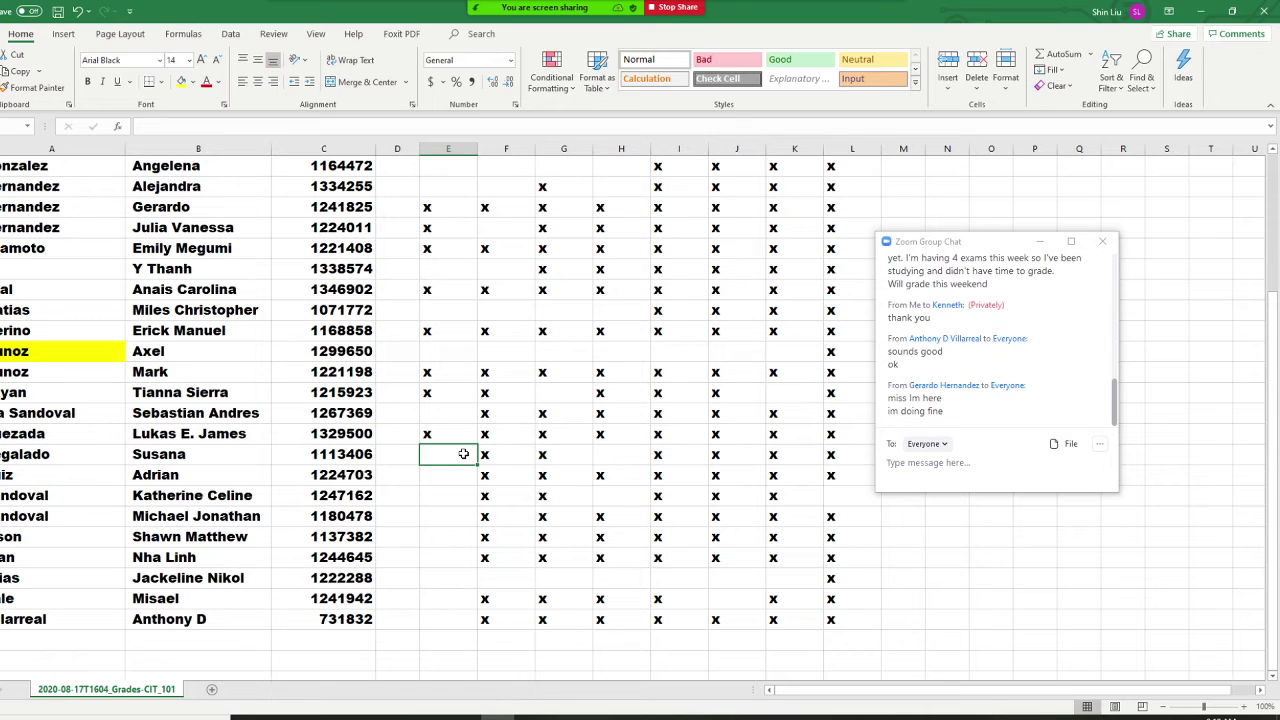
click(453, 475)
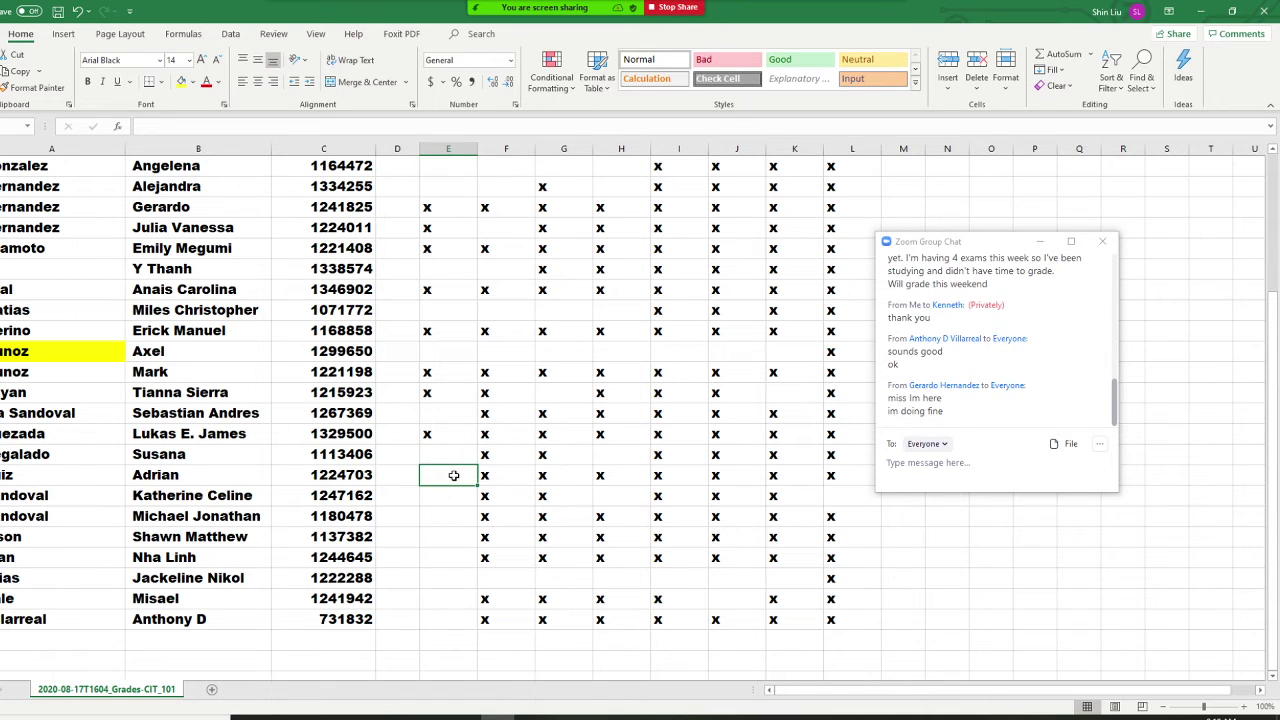
text(x)
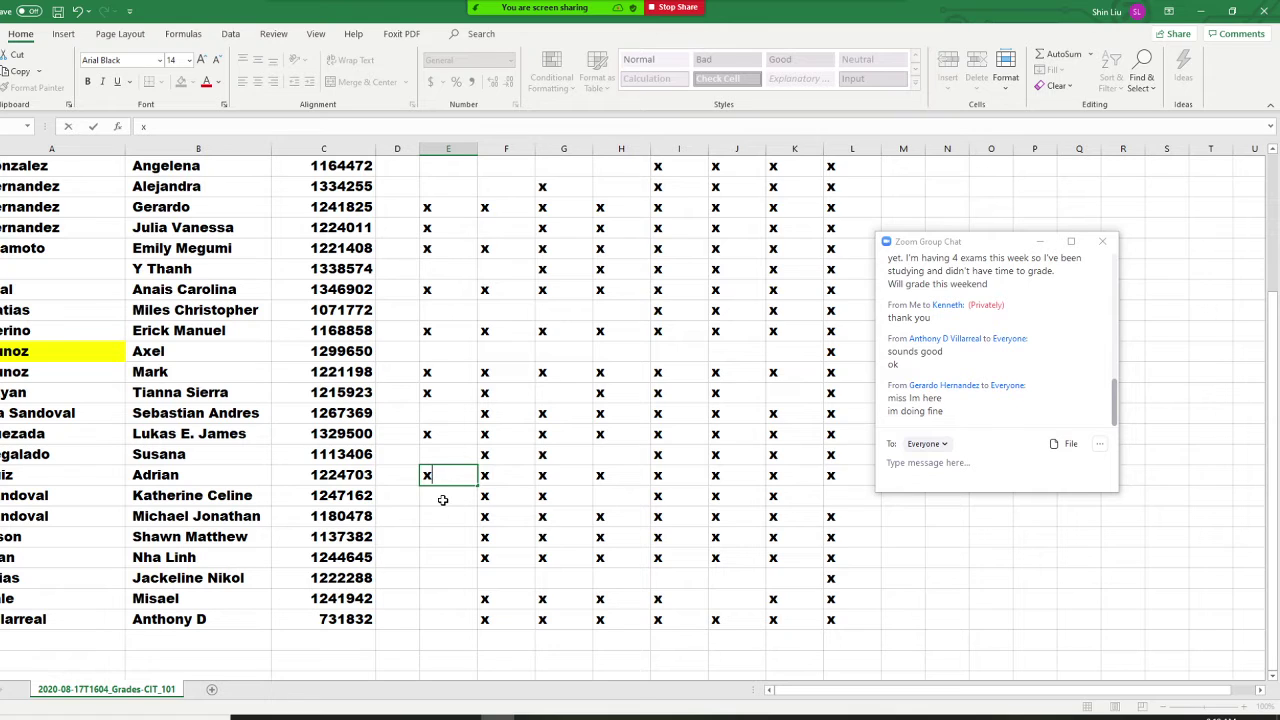
Enter "x" in the 22-Oct column for the four consecutive students from the twenty-third to the twenty-sixth.
click(442, 499)
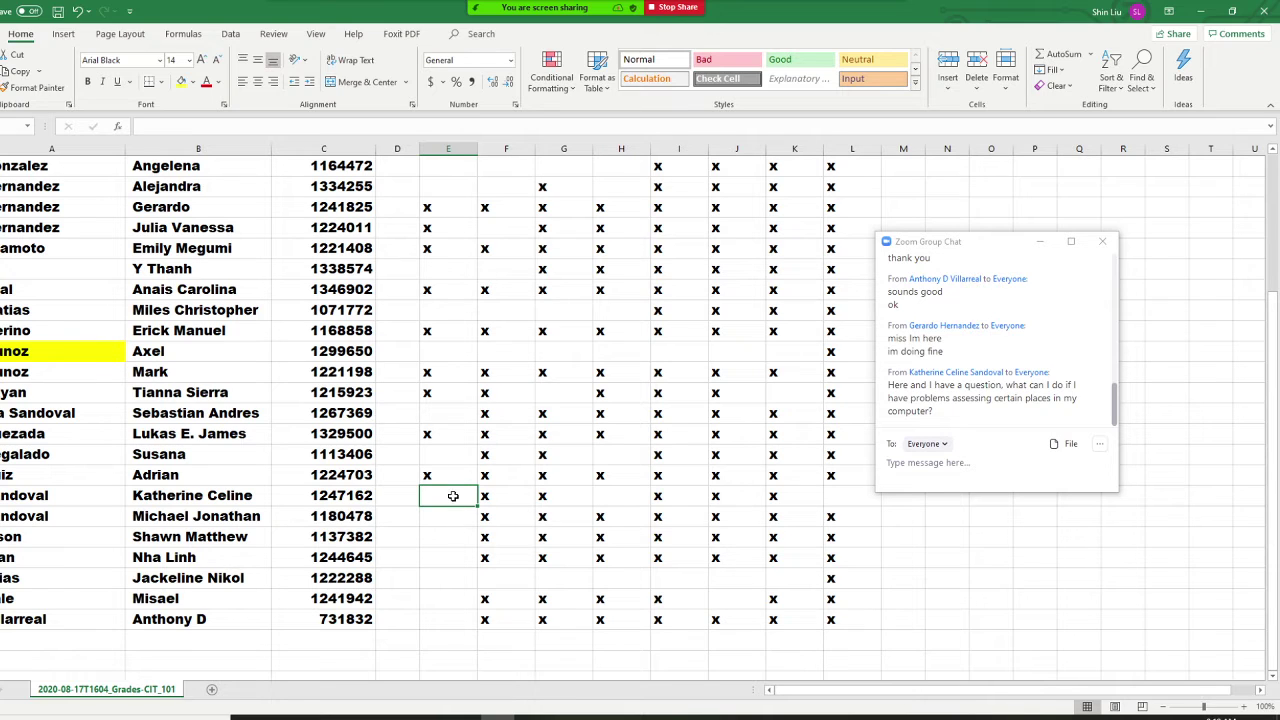
text(x)
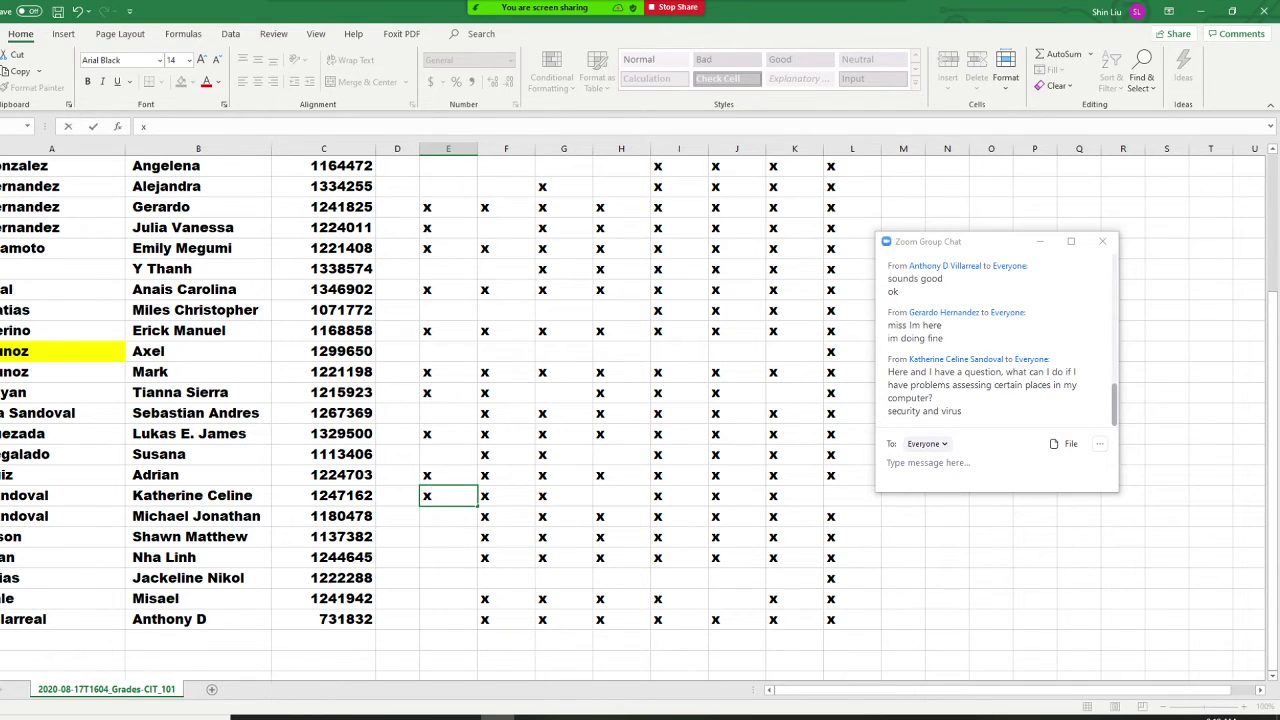
click(110, 718)
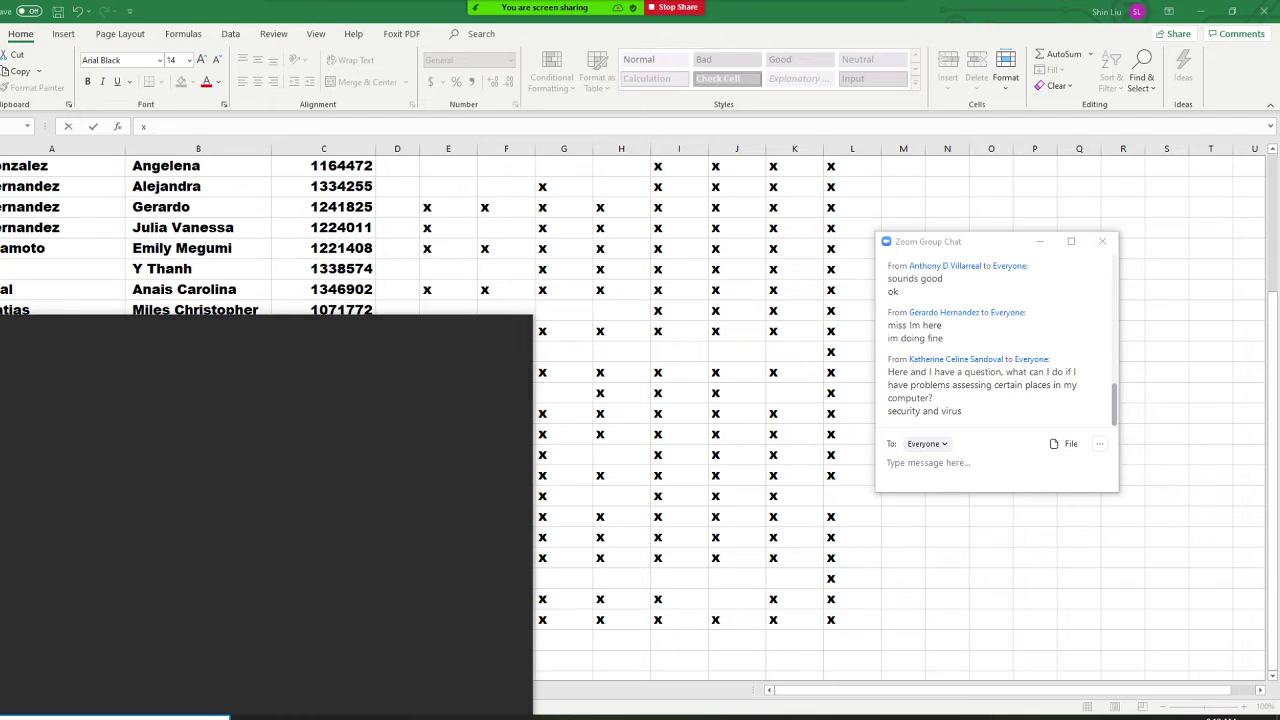
key(Escape)
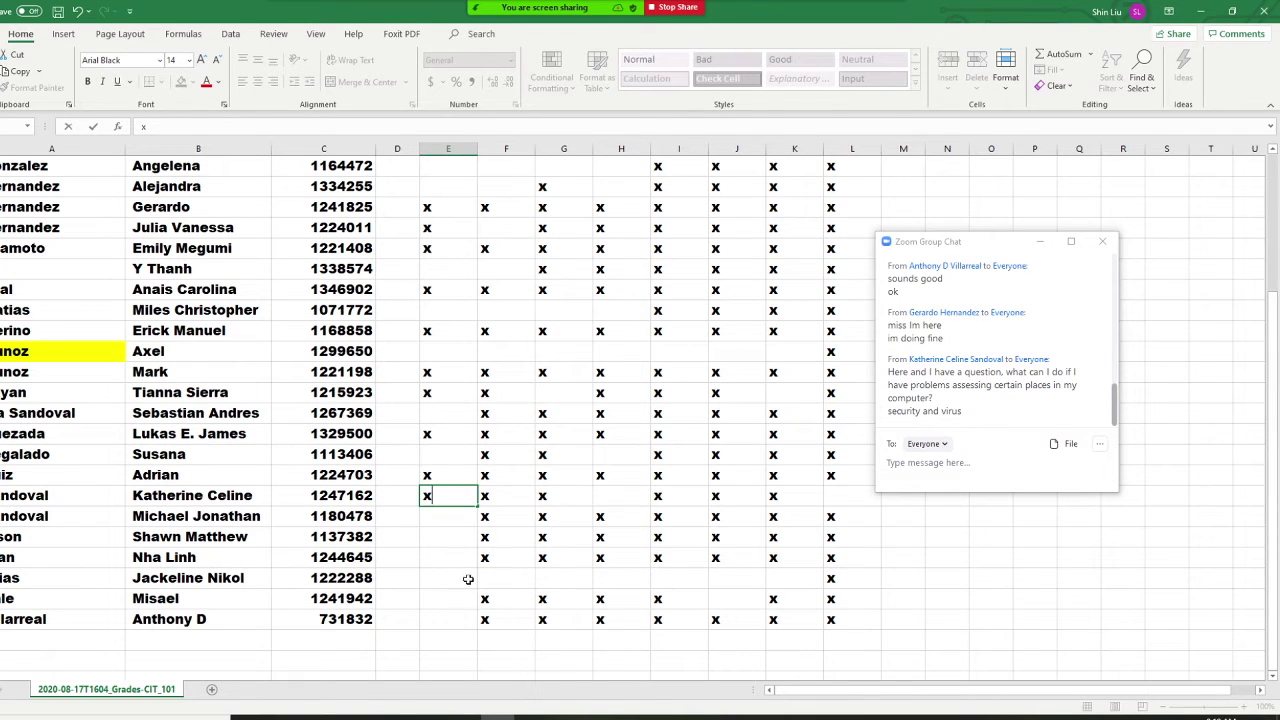
click(450, 518)
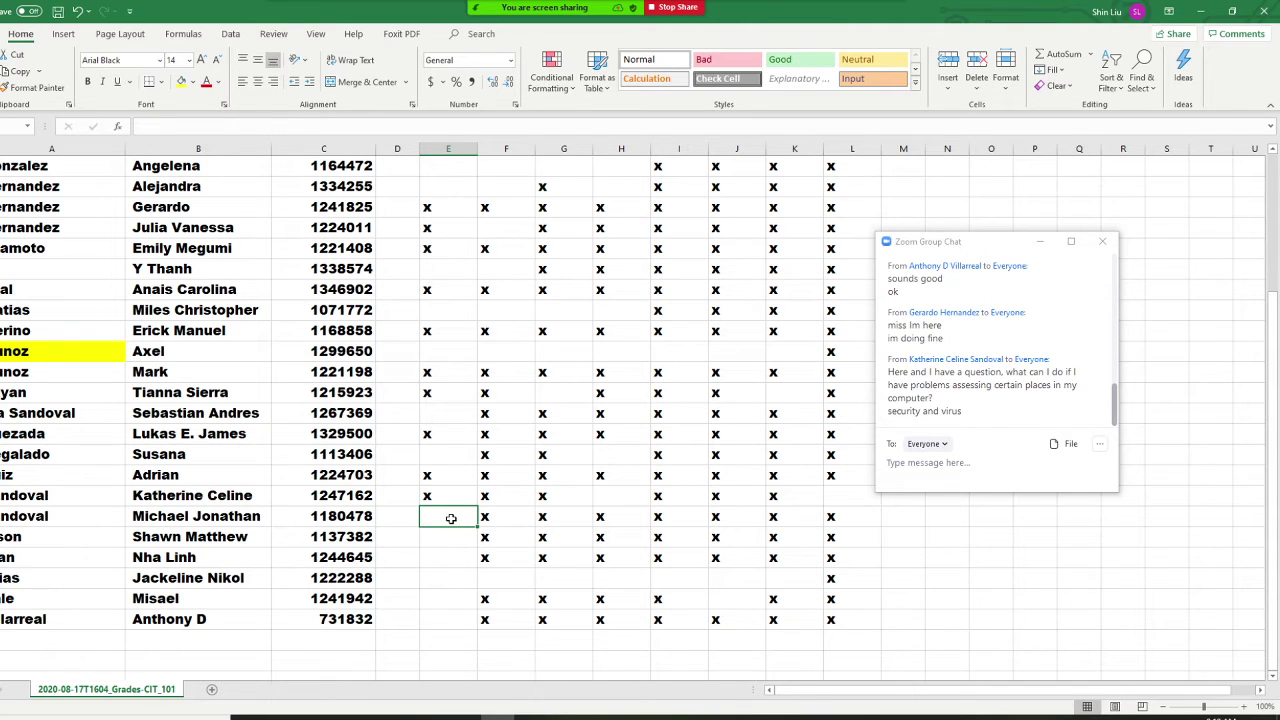
text(x)
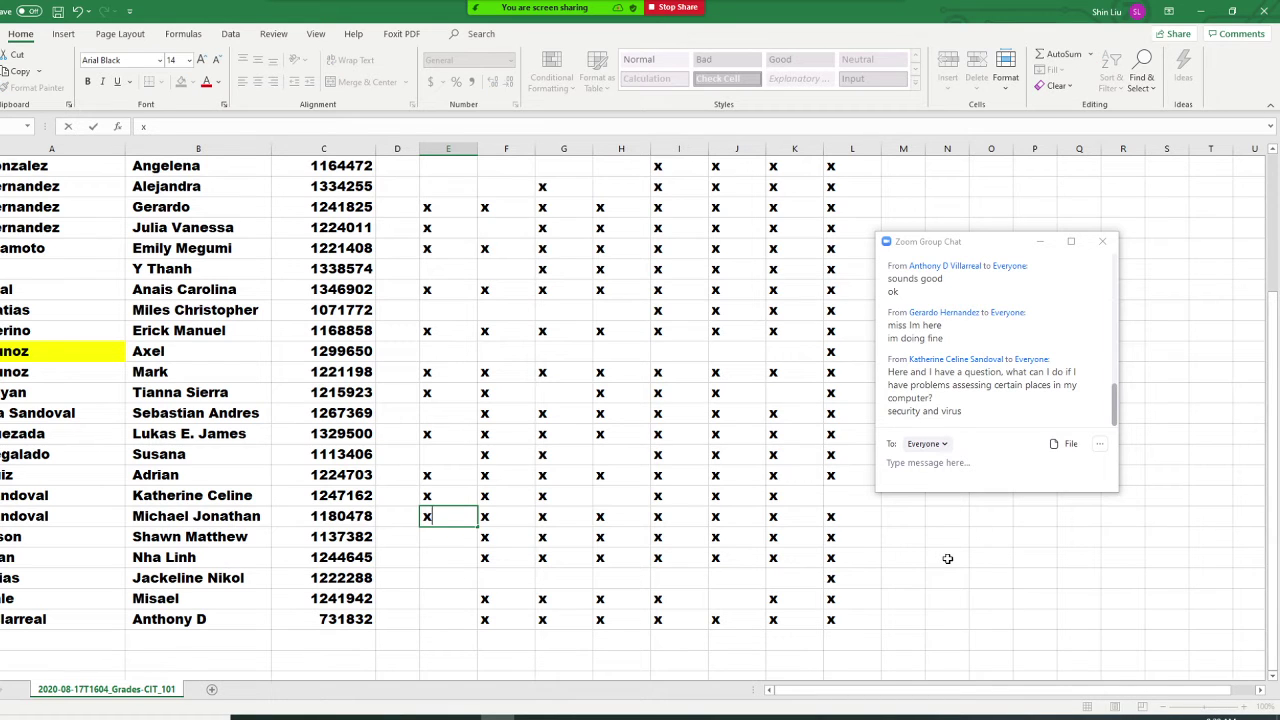
click(447, 539)
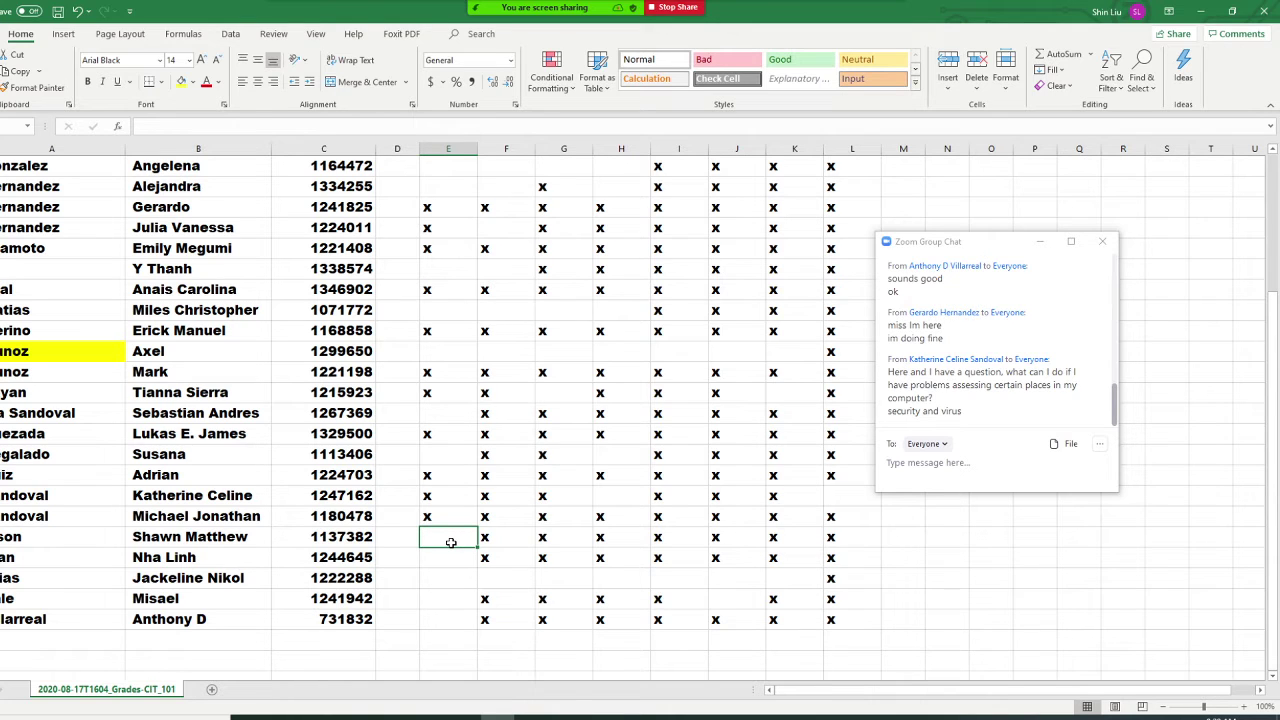
text(x)
click(446, 559)
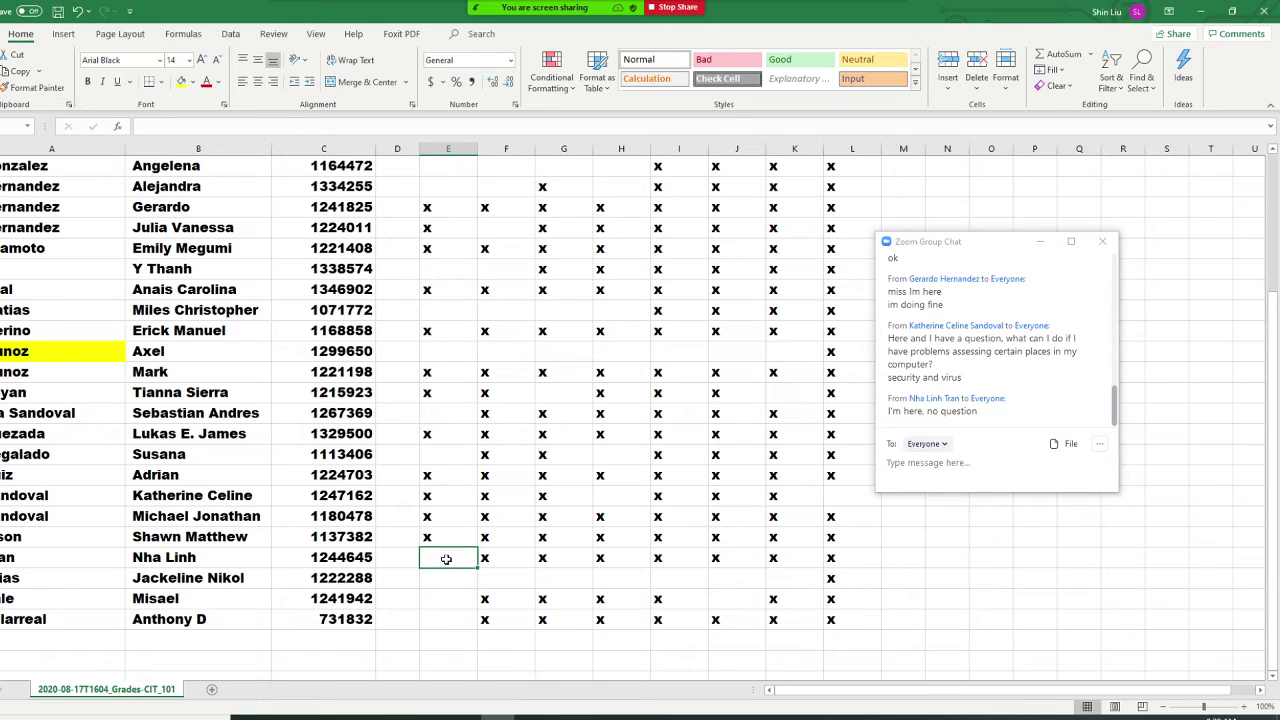
text(x)
Leave the next two students blank in the 22-Oct column and enter "x" for the last student on the roster.
click(441, 580)
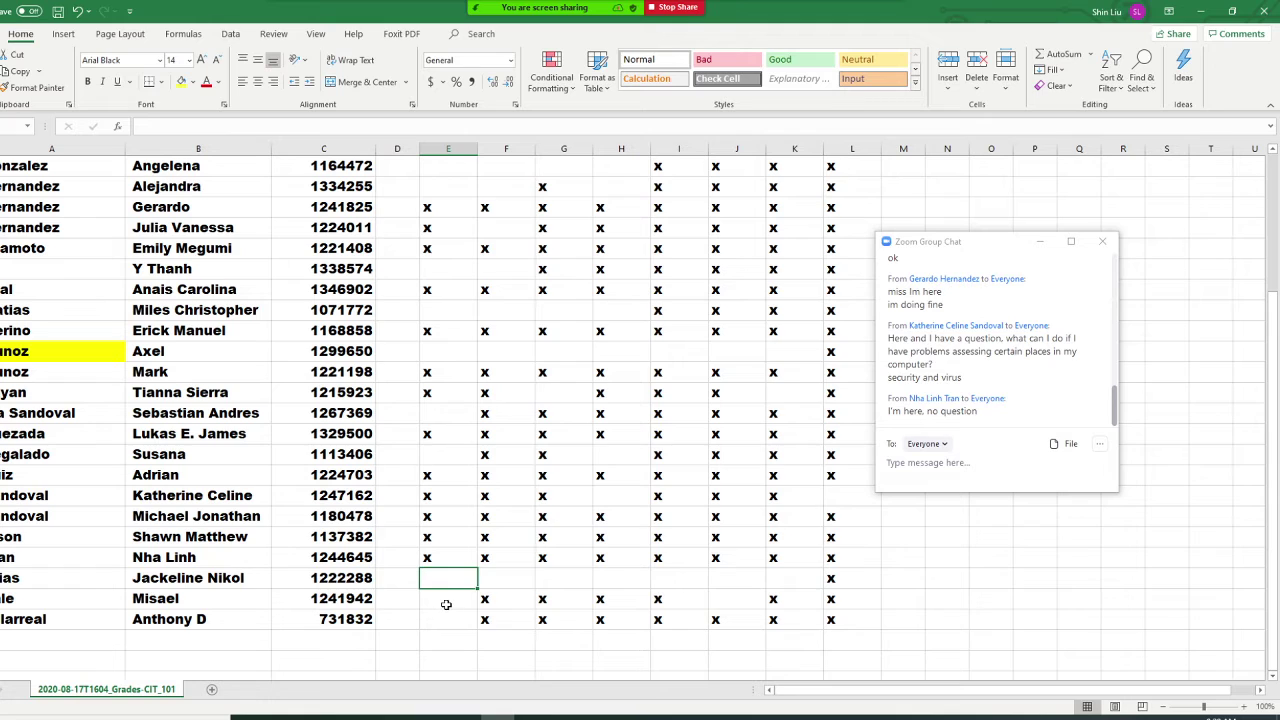
click(446, 602)
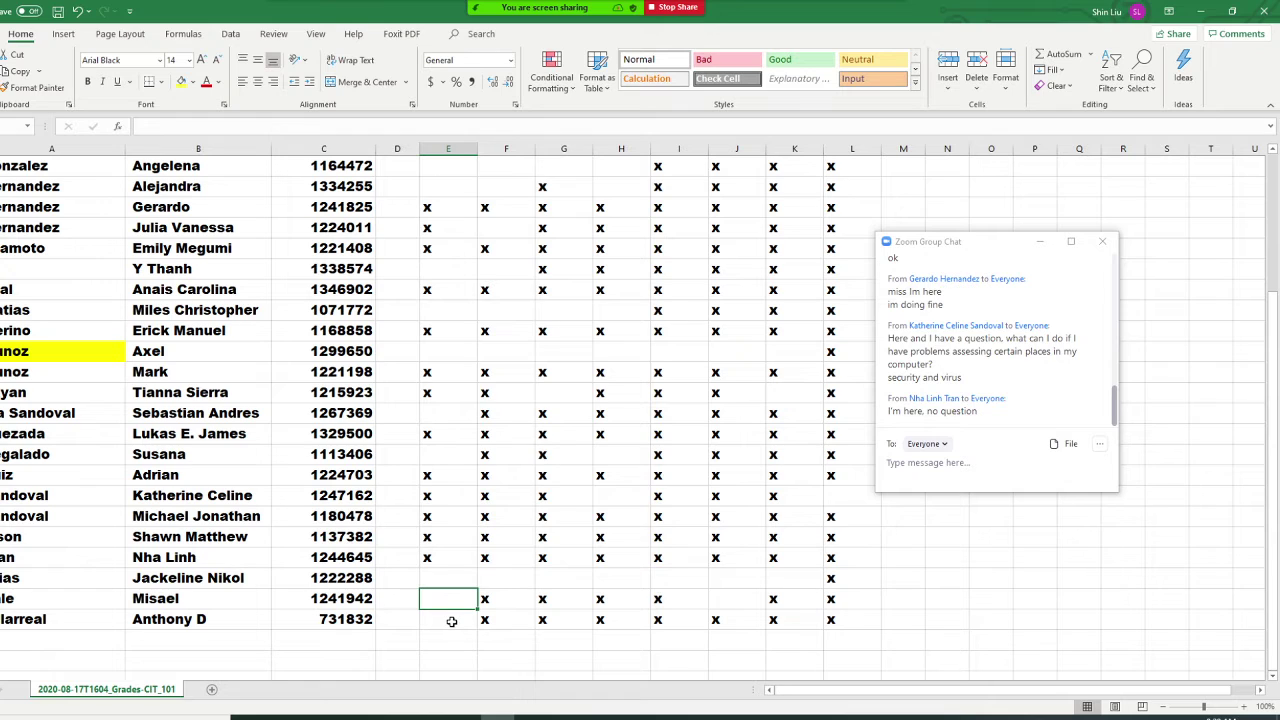
click(451, 620)
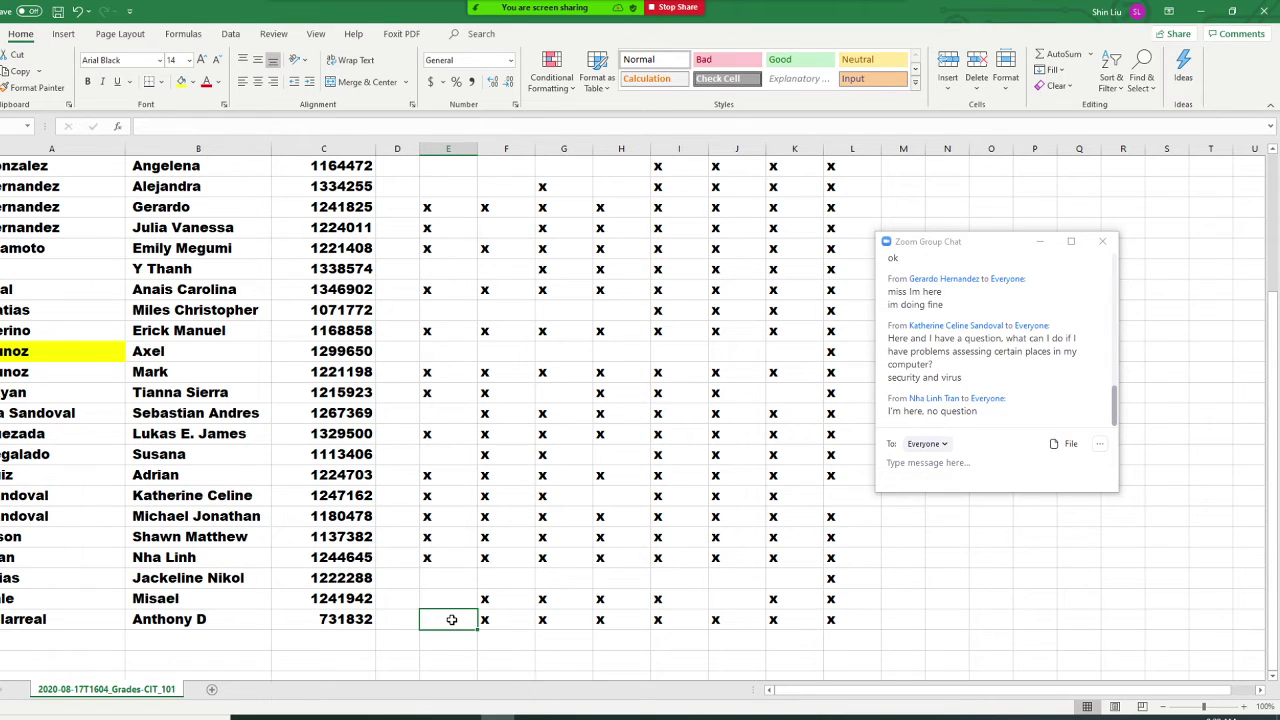
text(x)
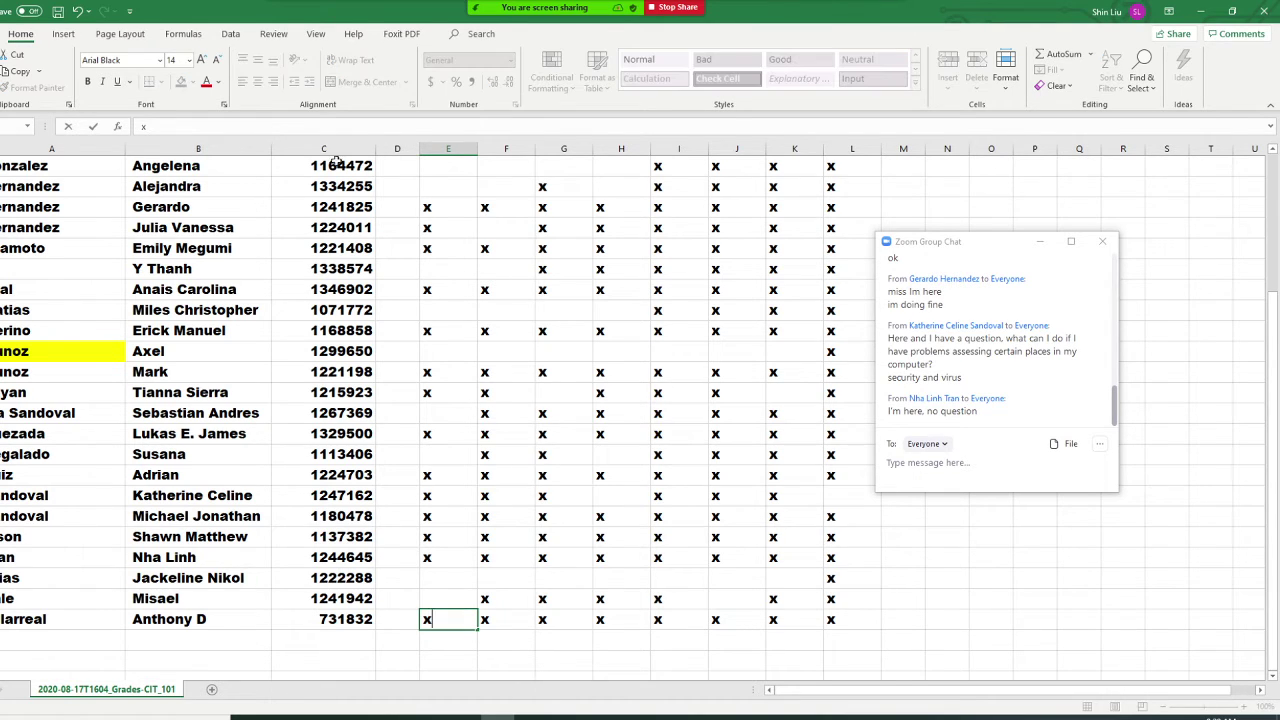
Save the attendance workbook and minimize its window.
click(4, 33)
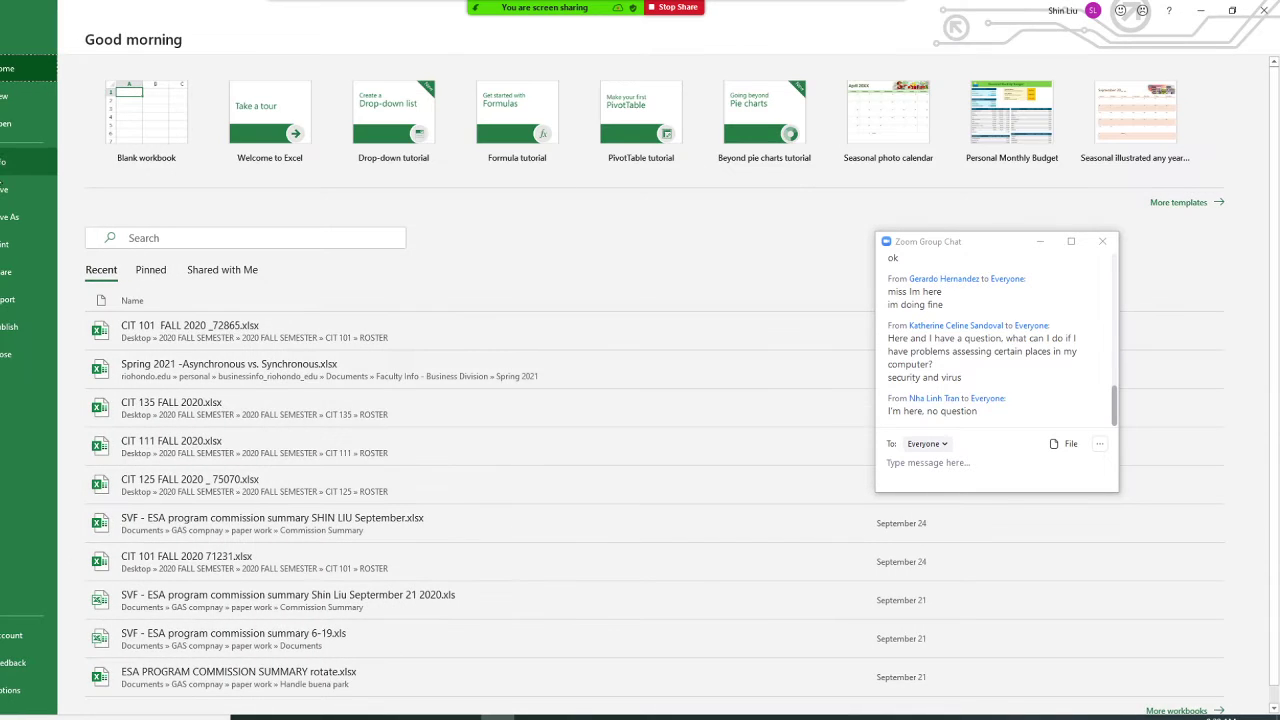
click(9, 196)
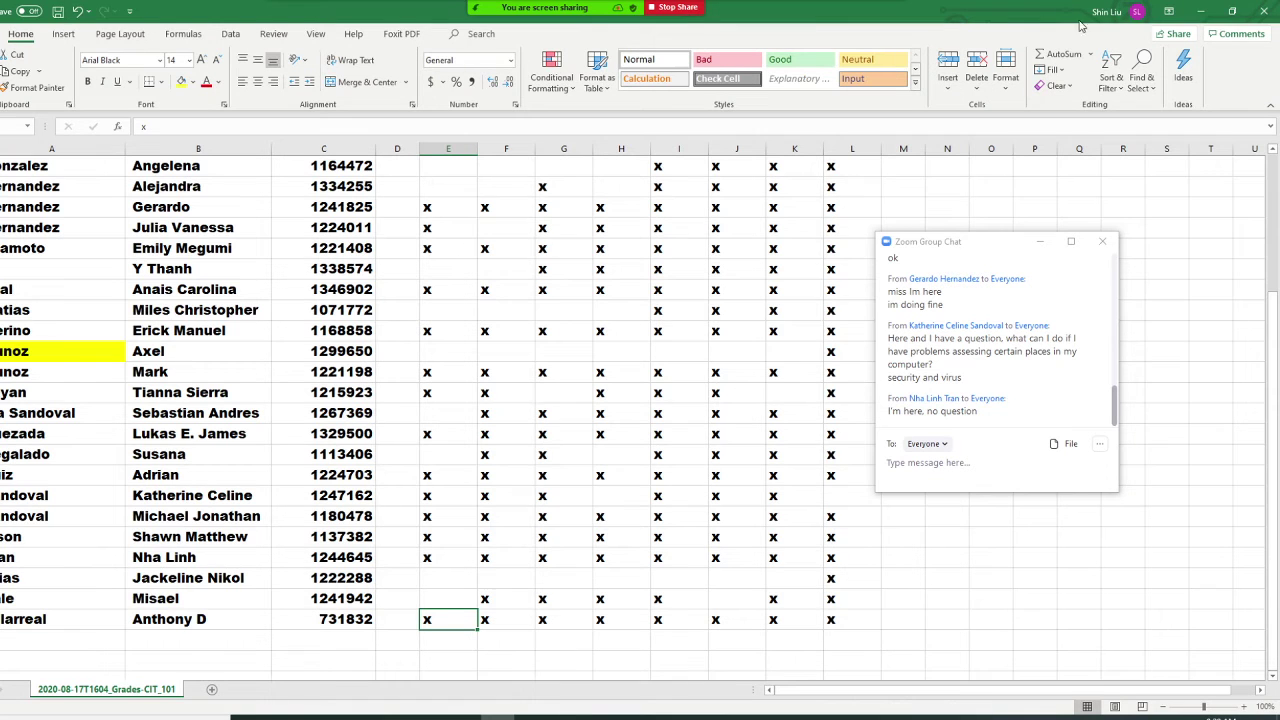
click(1208, 12)
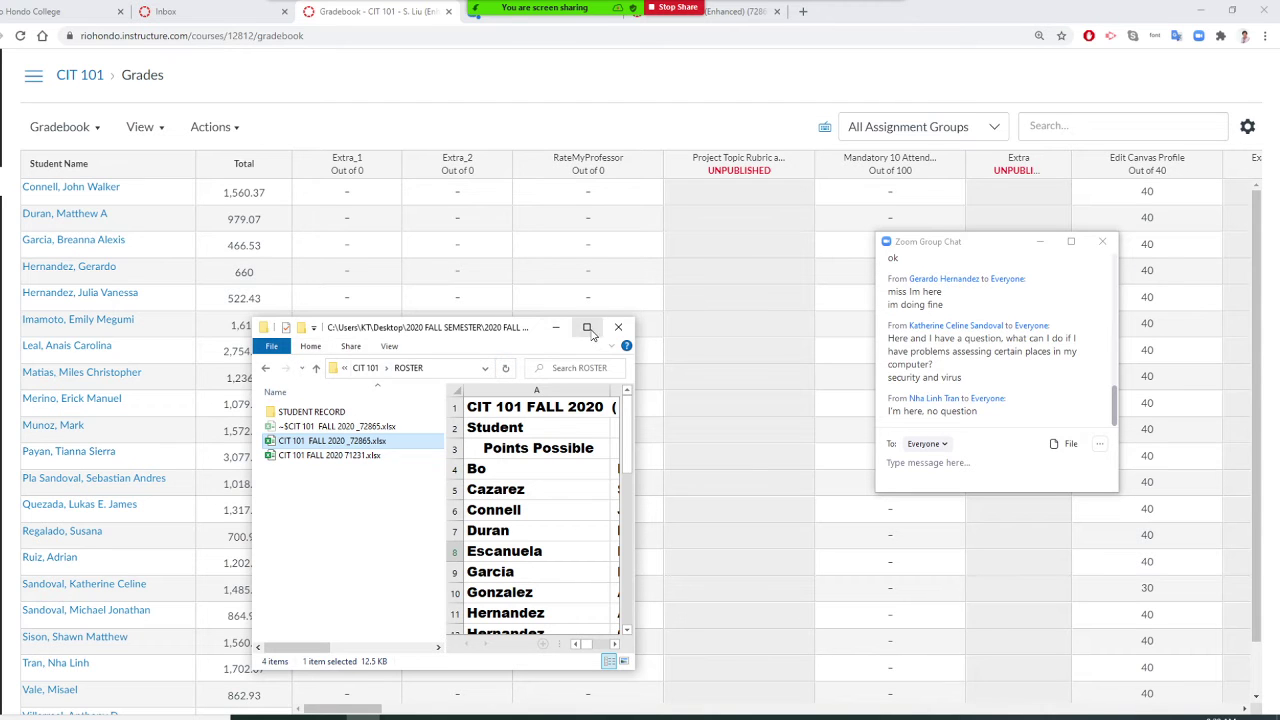
Bring up CIT 101 FALL 2020 _72865.xlsx from the ROSTER folder, move it off the shared screen, and return to the Canvas gradebook.
click(586, 327)
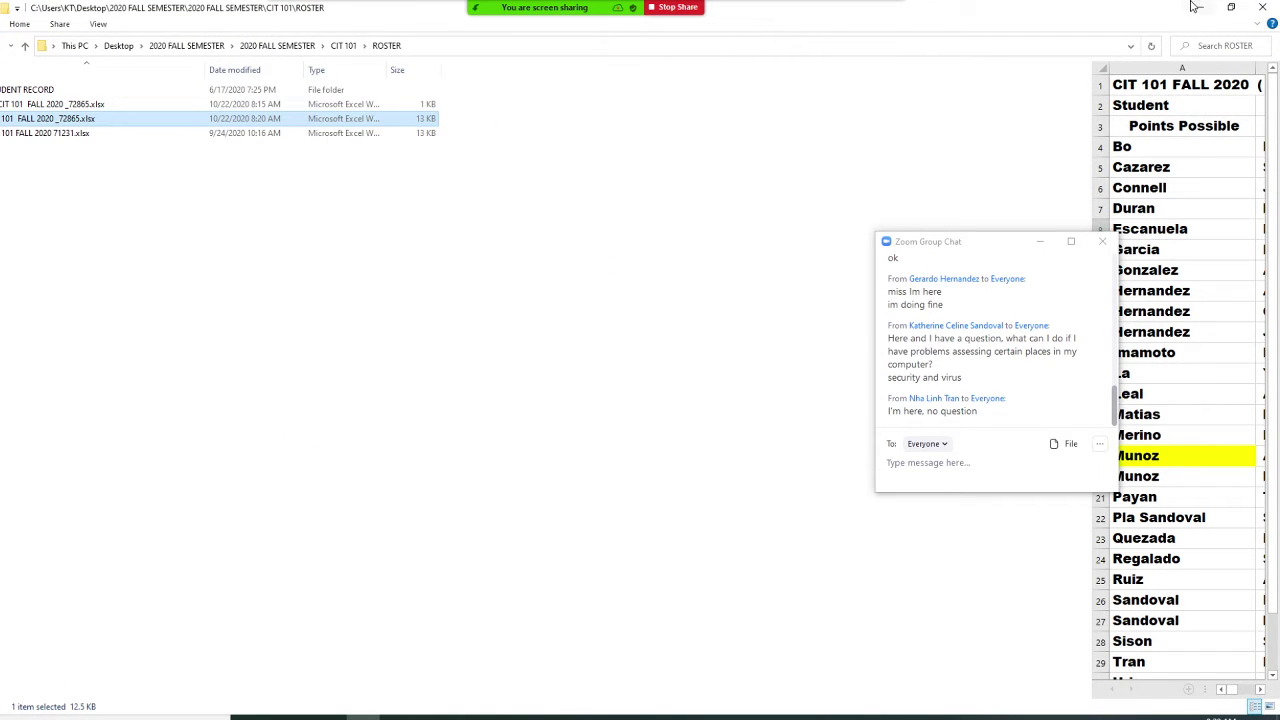
double_click(104, 119)
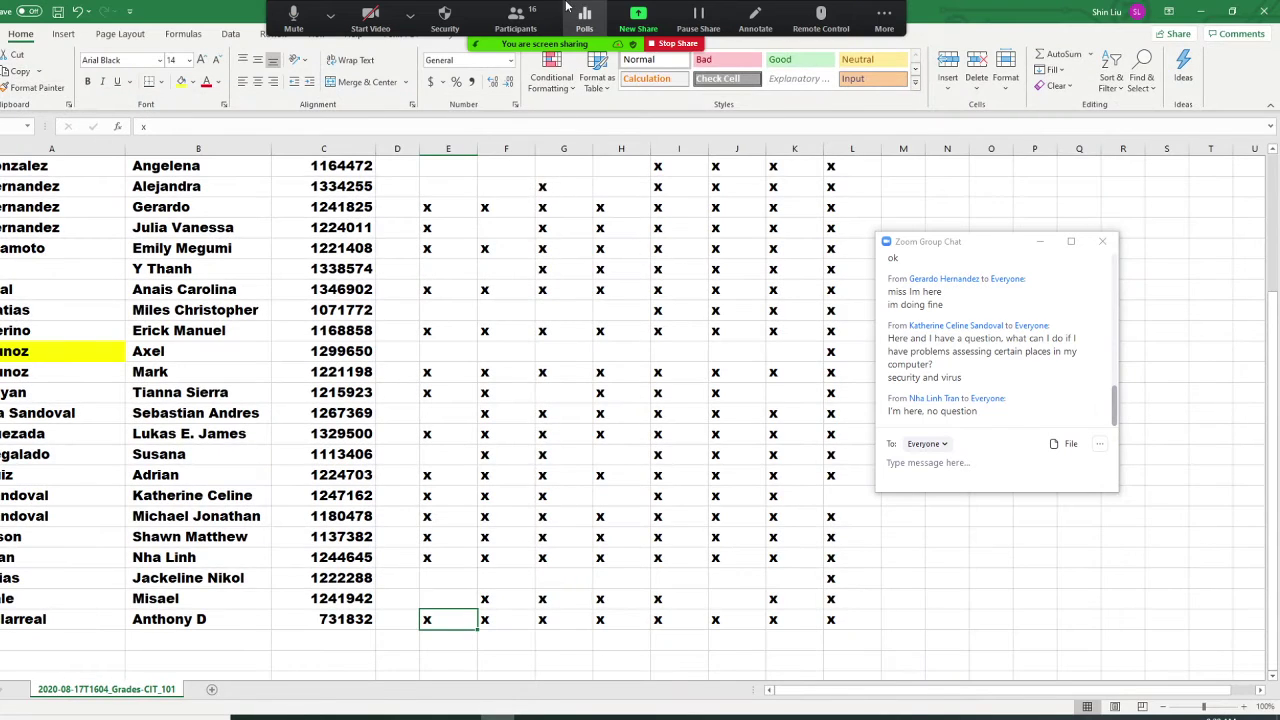
click(1232, 11)
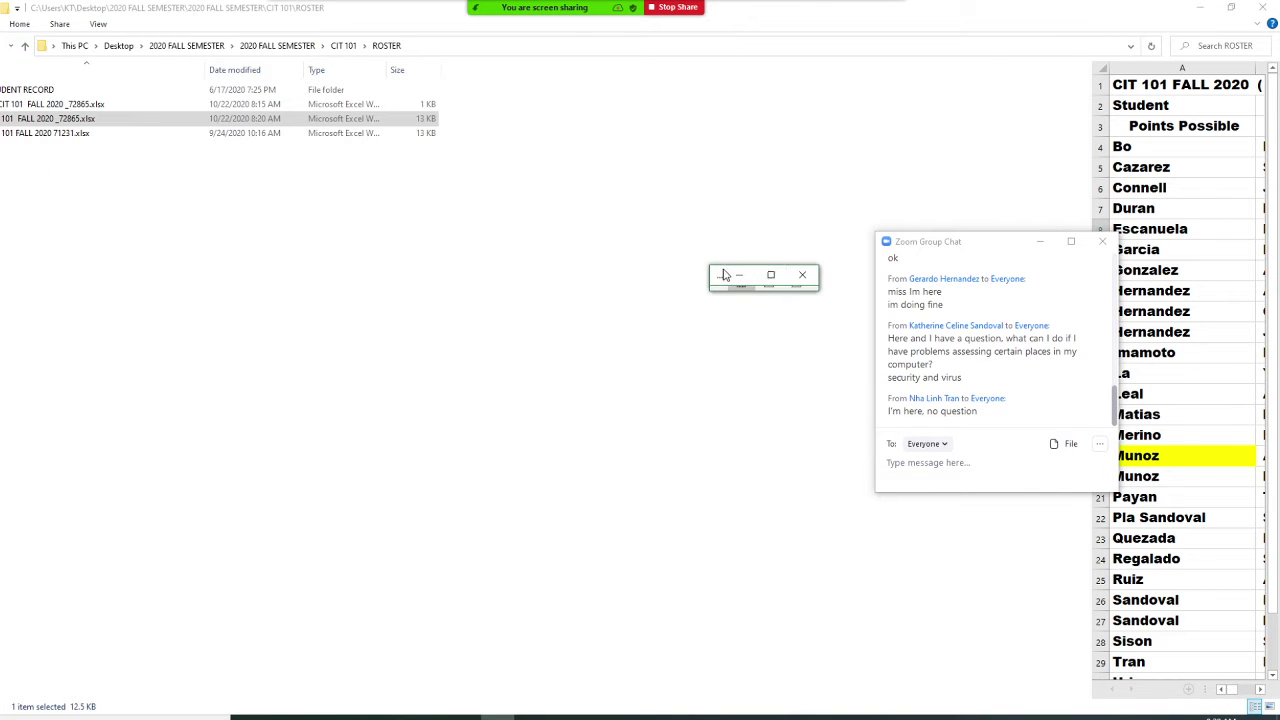
drag(725, 275, 0, 342)
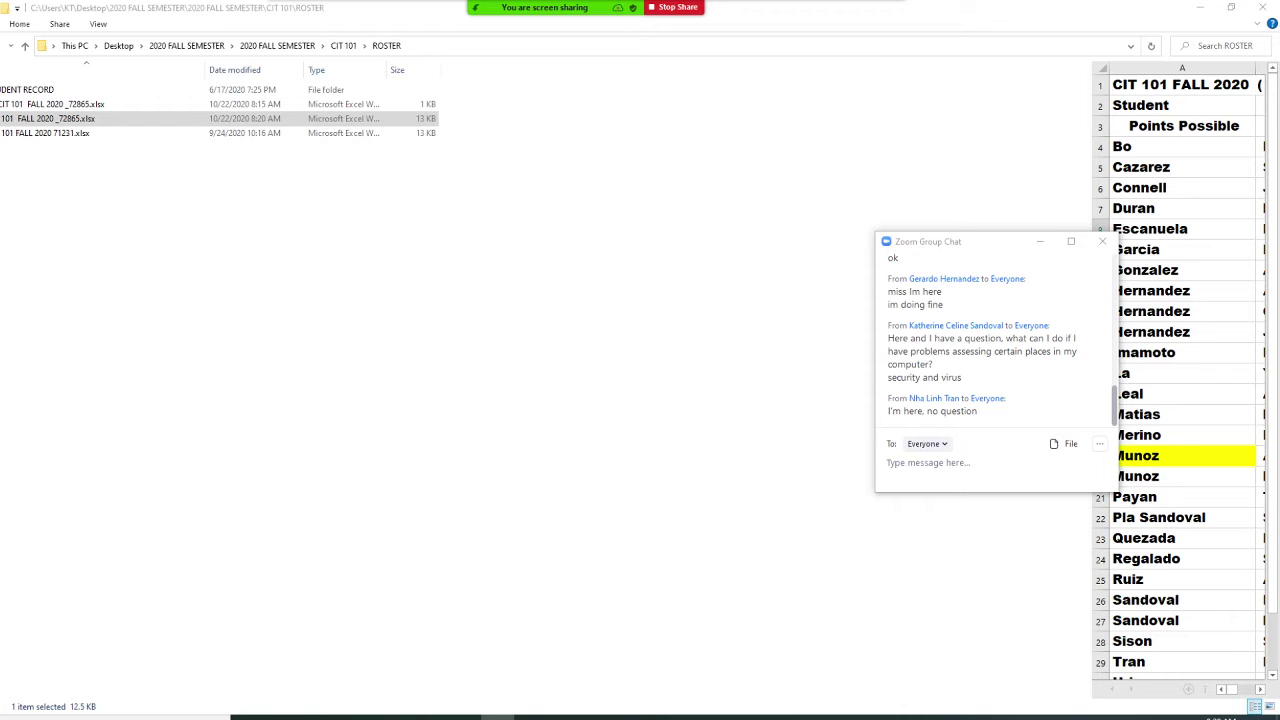
click(1203, 9)
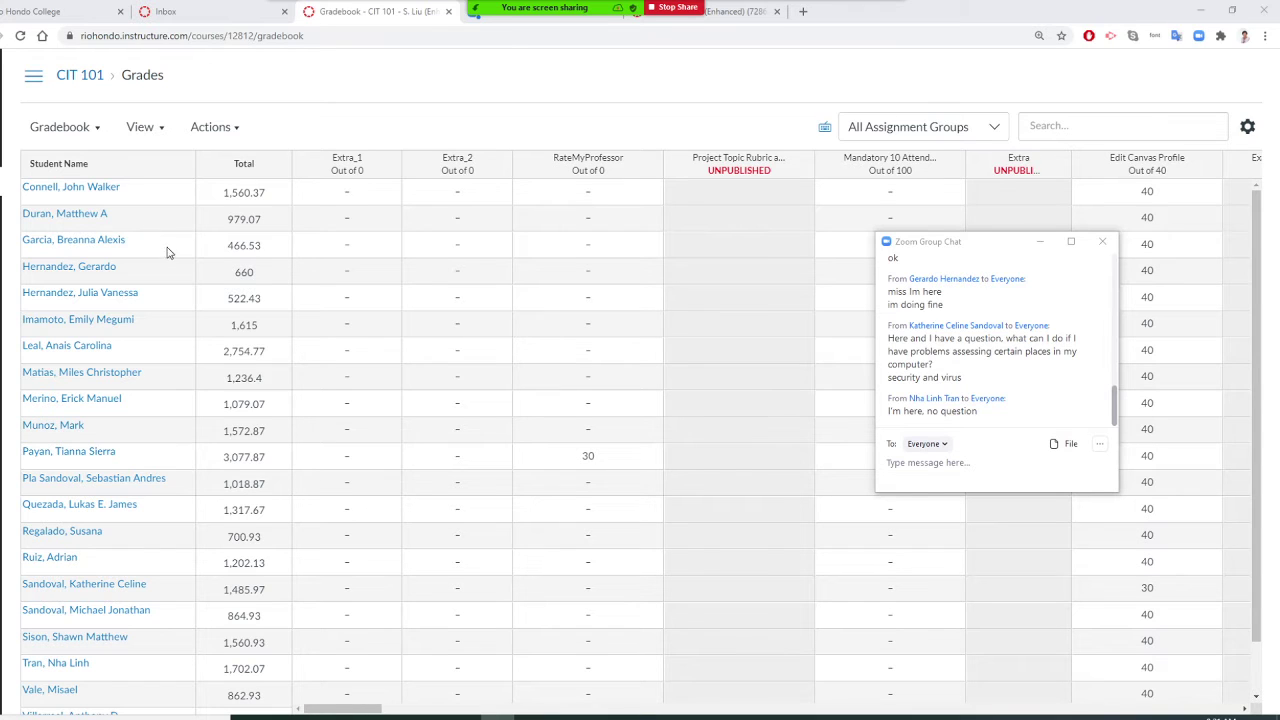
Show the second student's total percentage in the gradebook and open that student's Extra_1 grade cell.
click(262, 218)
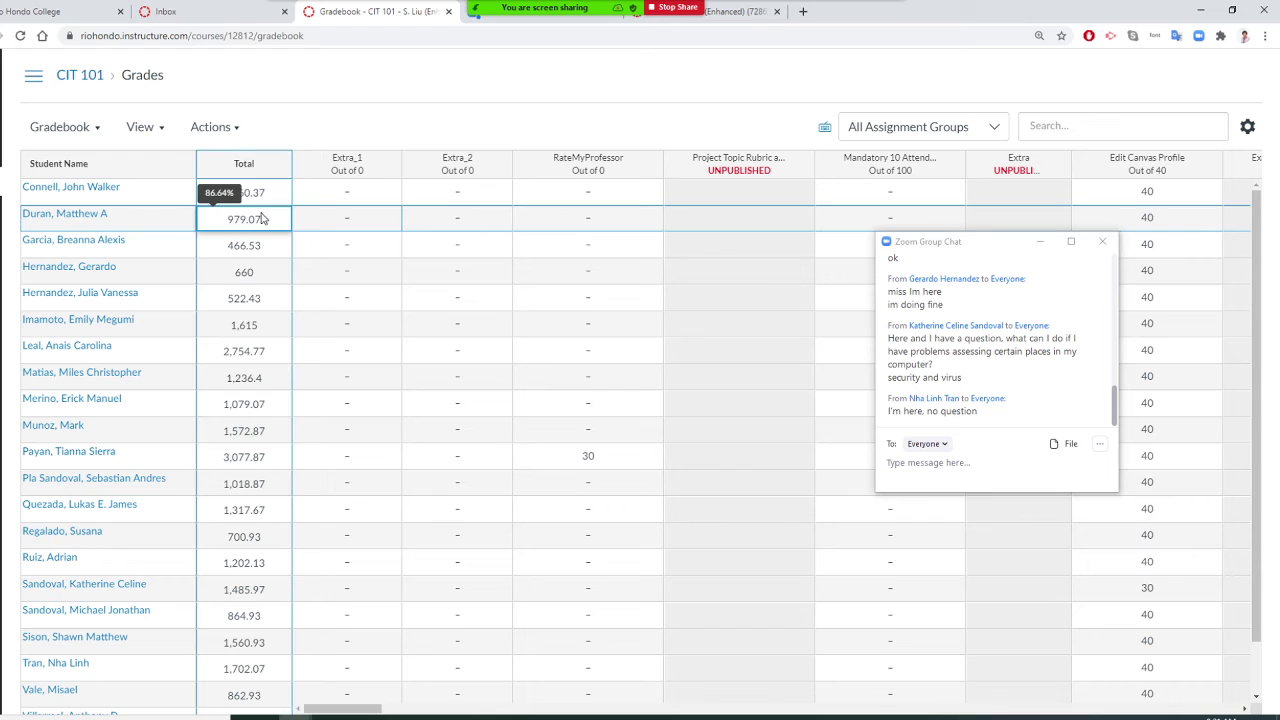
click(349, 219)
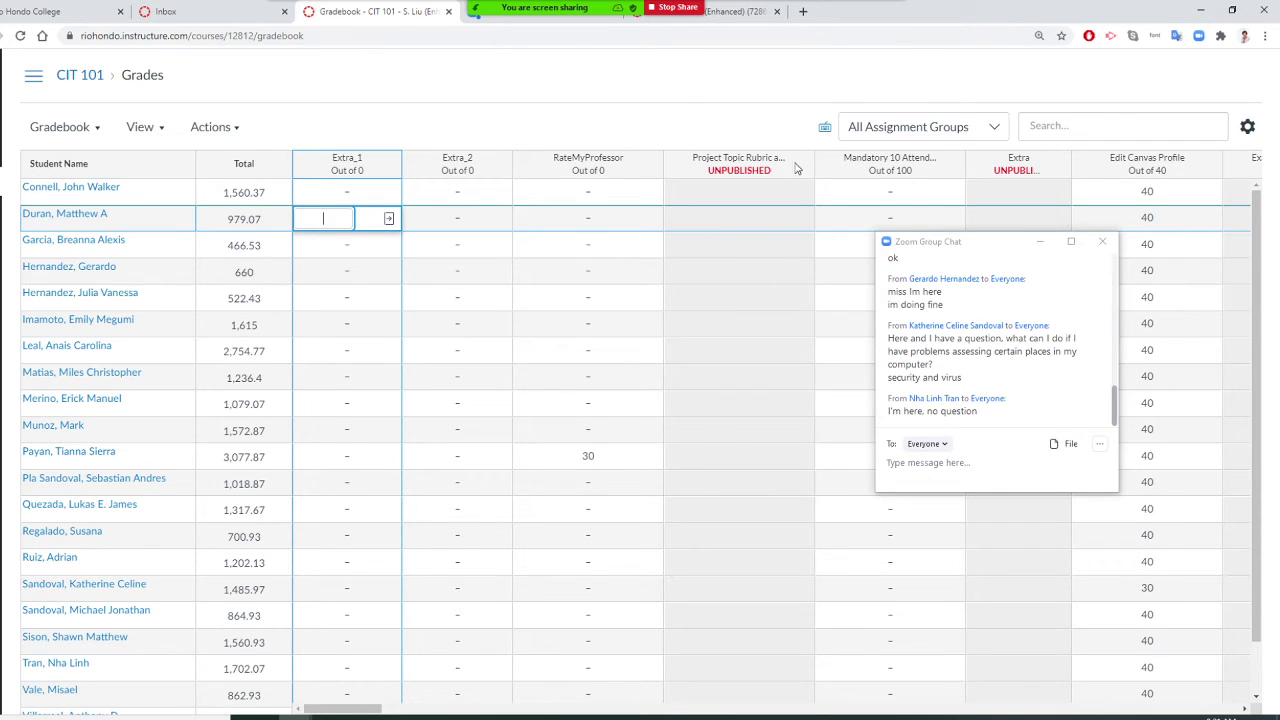
Minimize the Zoom group chat and reopen it over the gradebook with an empty message box.
click(1041, 244)
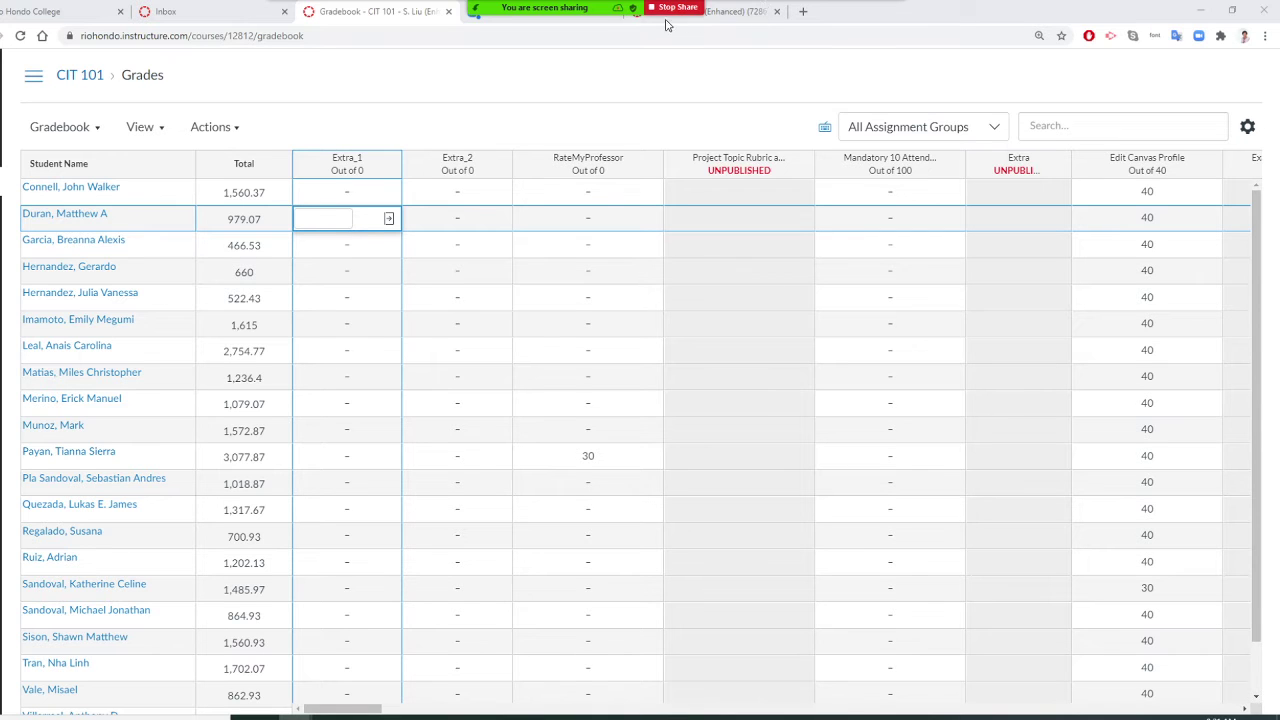
mouse_move(667, 20)
click(884, 12)
click(897, 47)
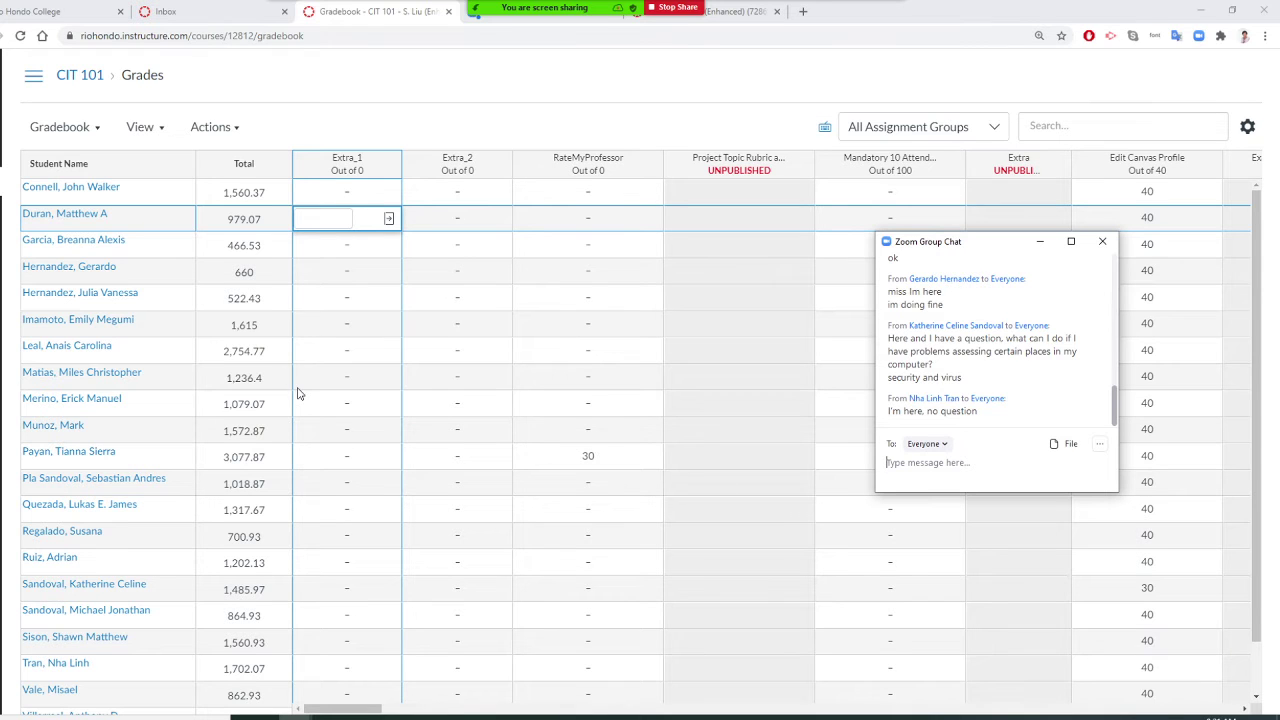
text(Juli)
key(BackSpace)
key(BackSpace)
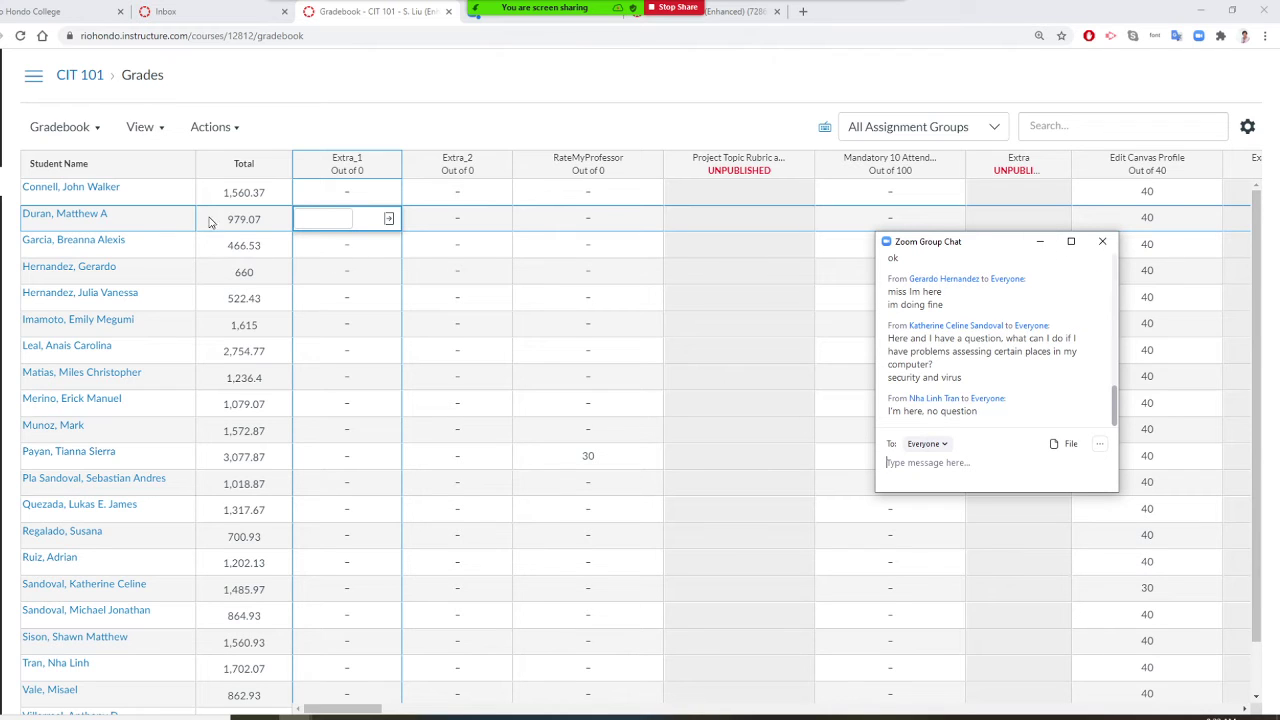
Show the total percentages of the sixth, seventh, ninth and tenth students in the gradebook while following the group chat.
click(275, 330)
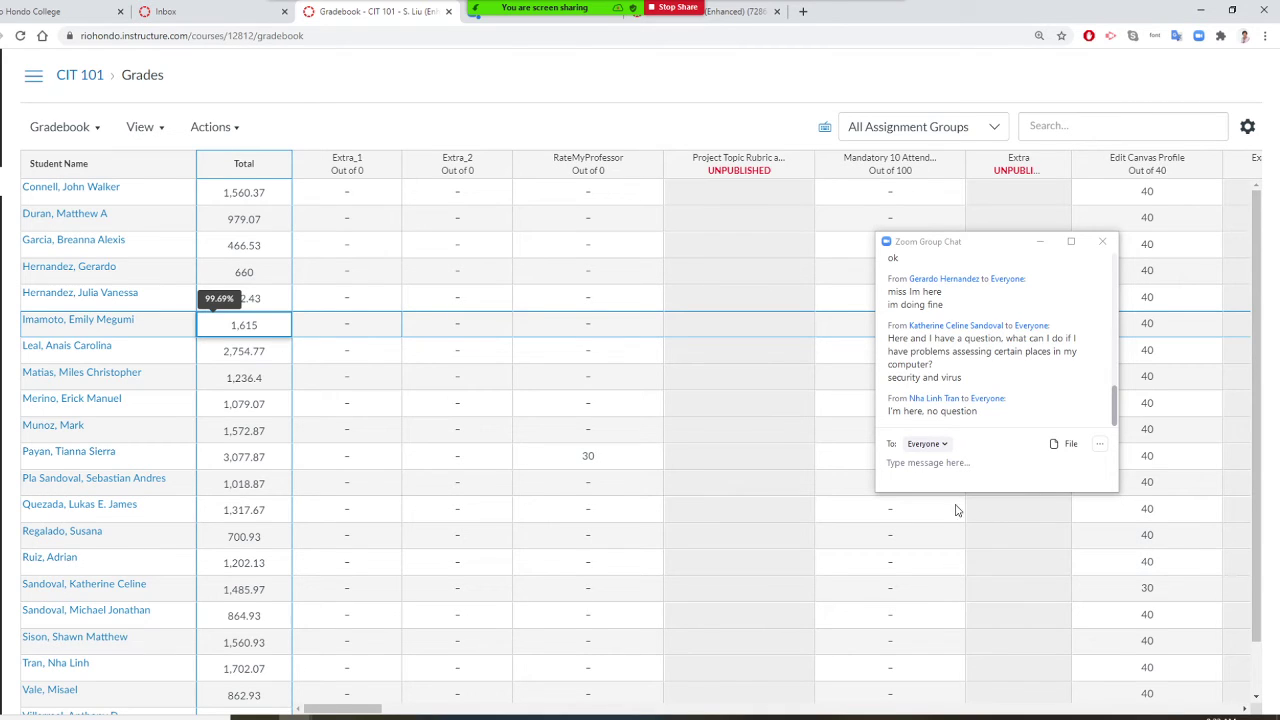
click(927, 468)
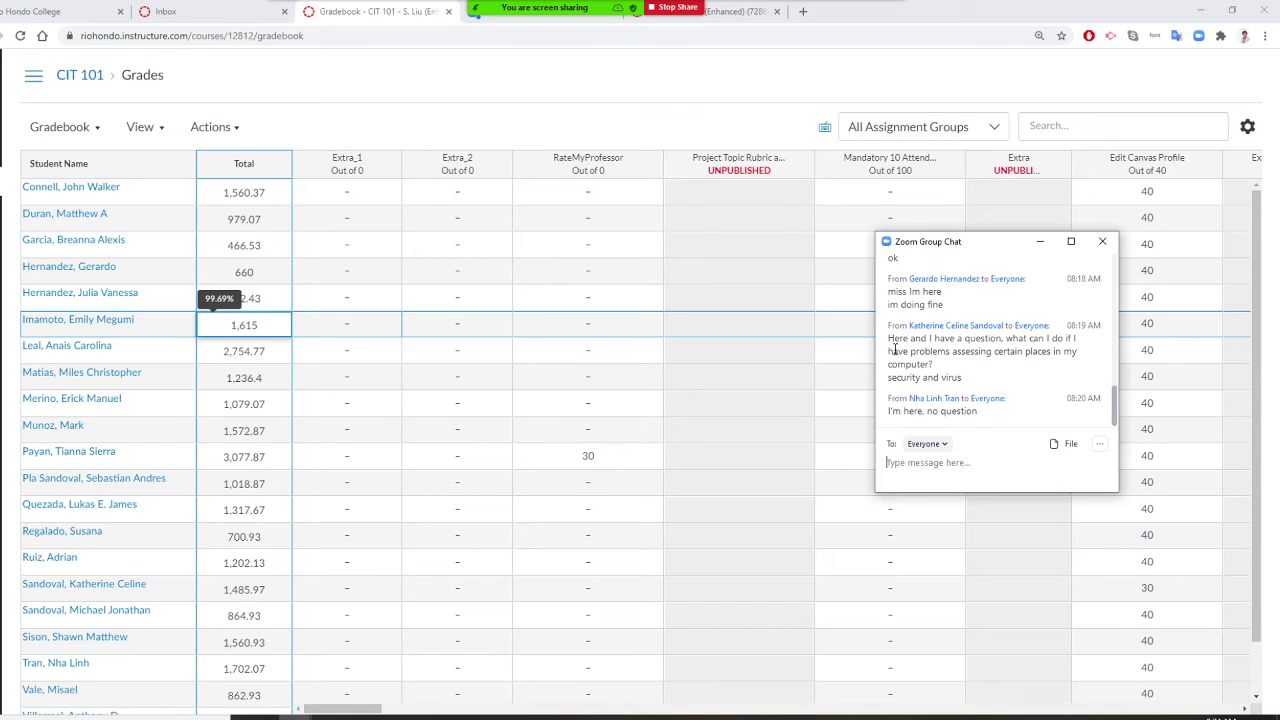
click(276, 360)
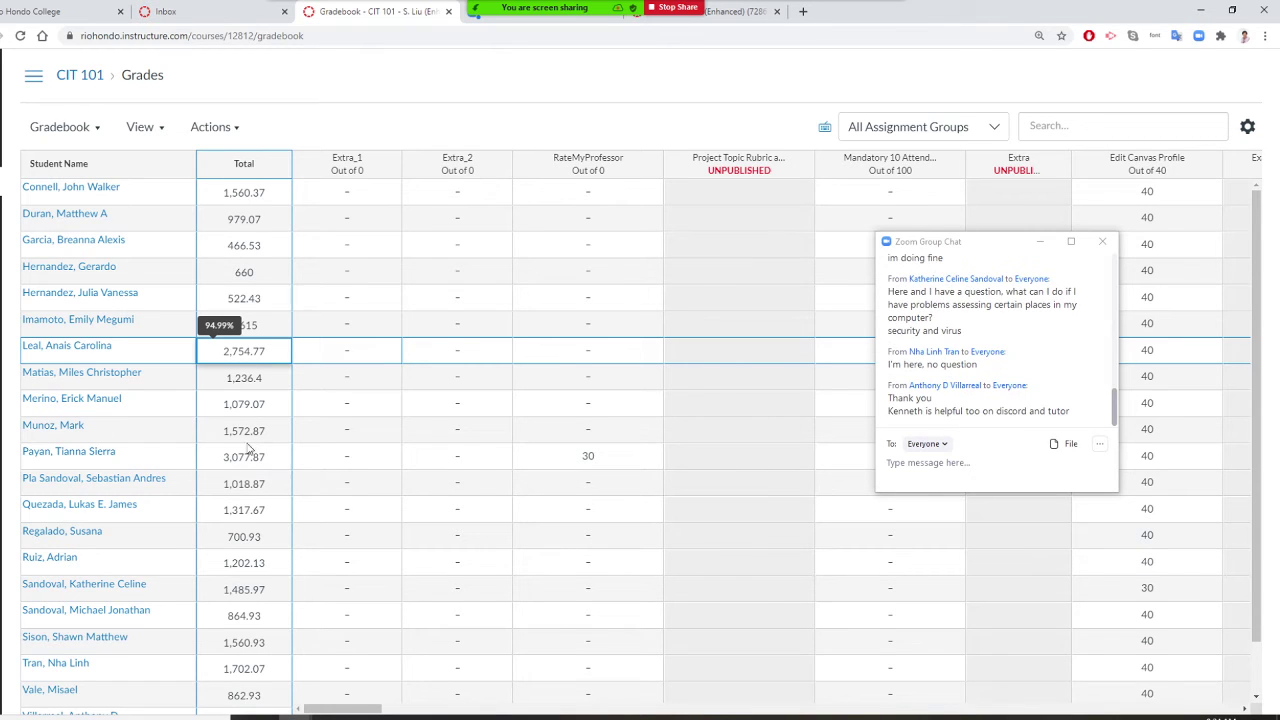
click(270, 410)
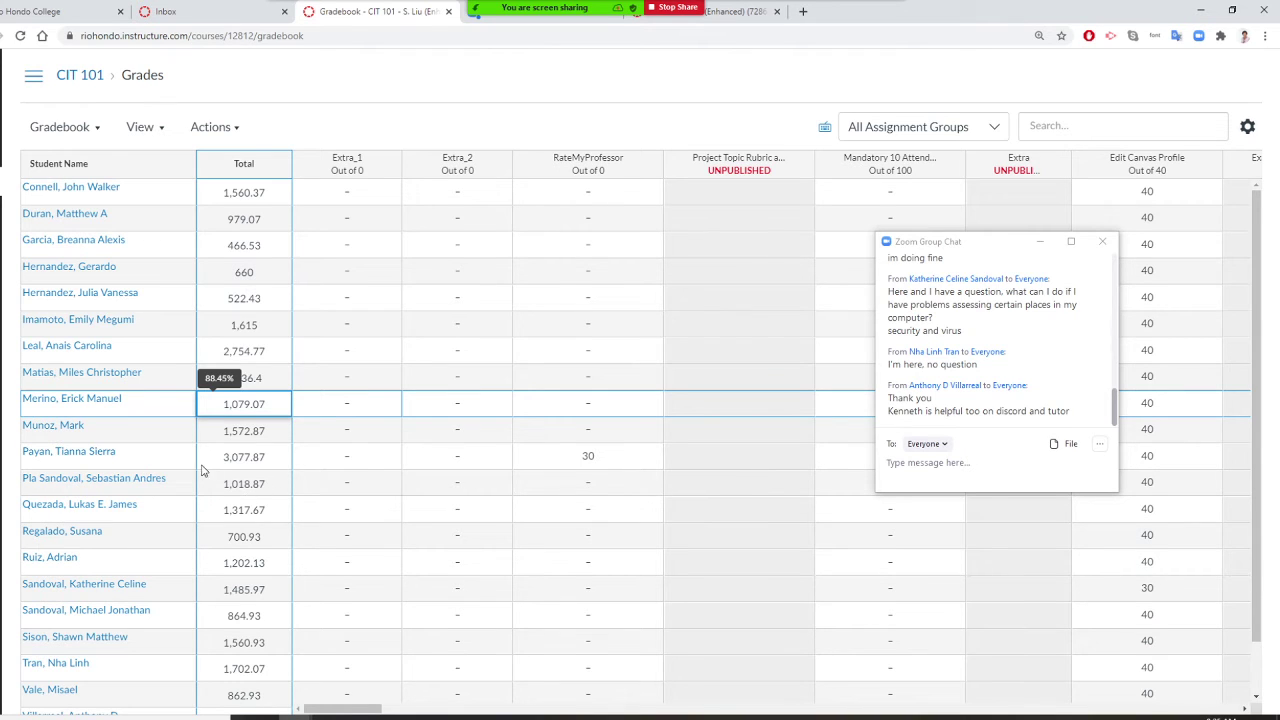
click(276, 438)
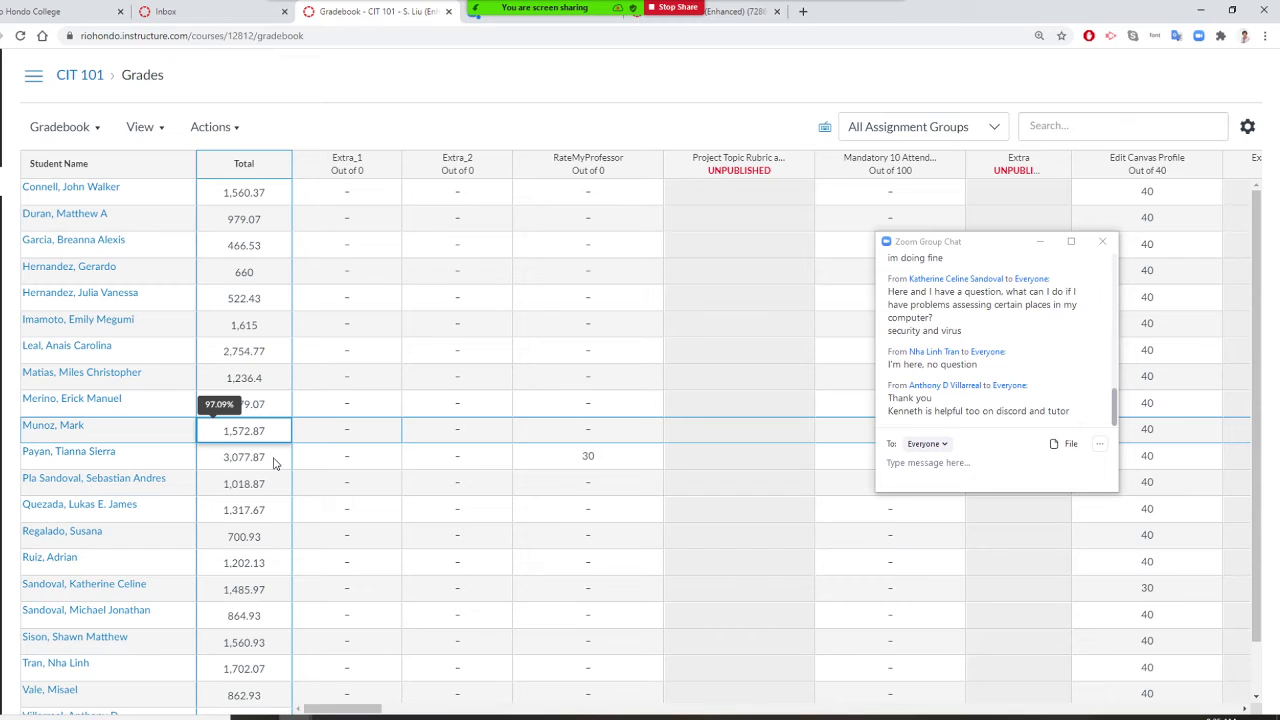
Show the total percentages of the eleventh, thirteenth, fourteenth and fifteenth students in the gradebook.
click(274, 460)
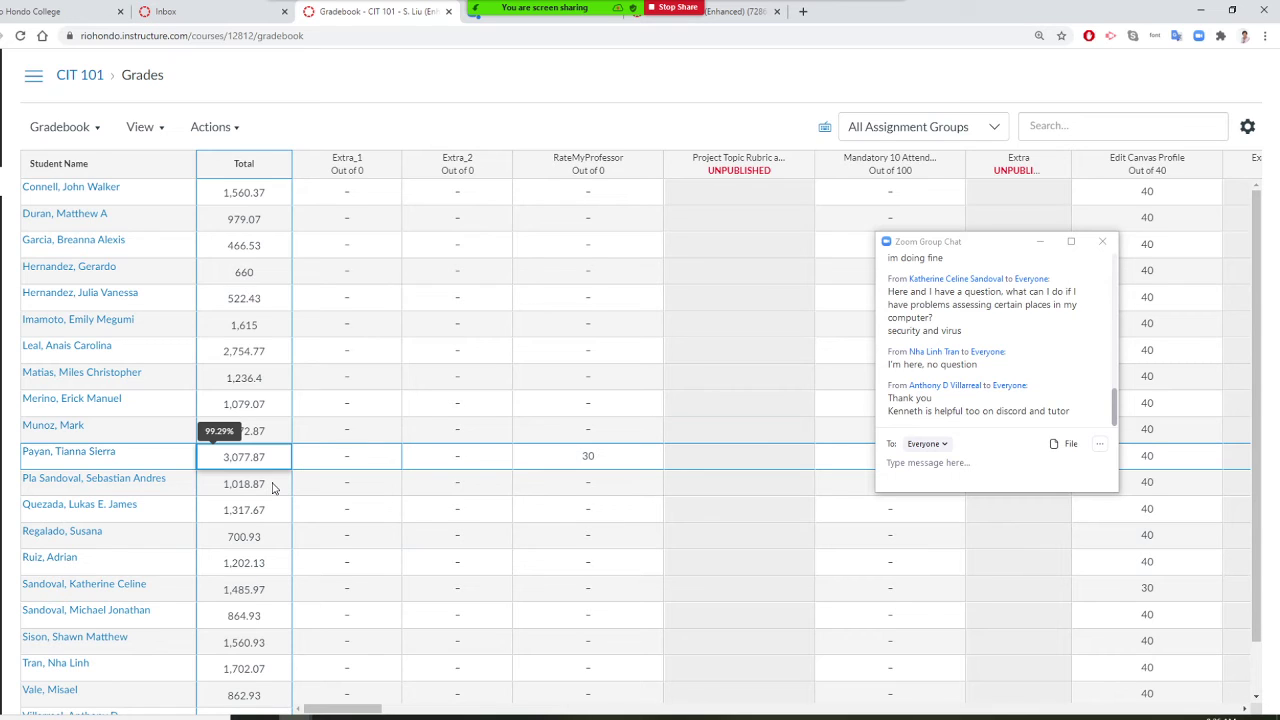
click(268, 512)
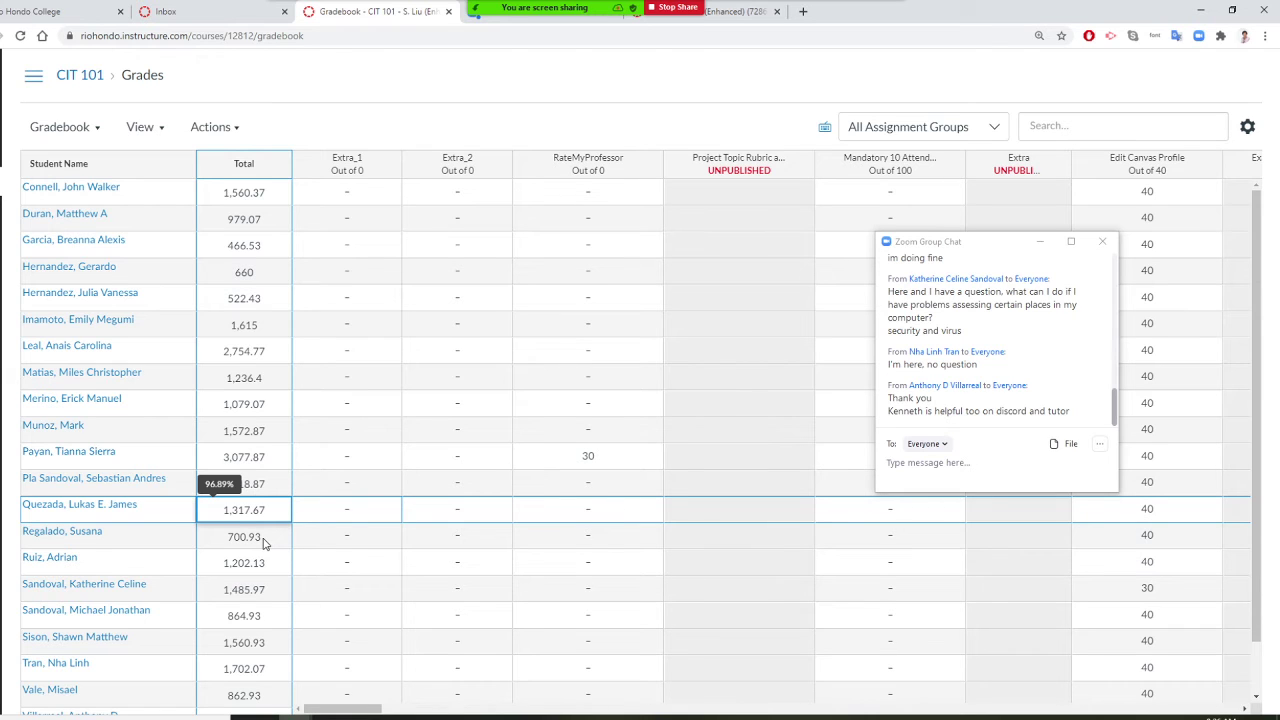
click(264, 541)
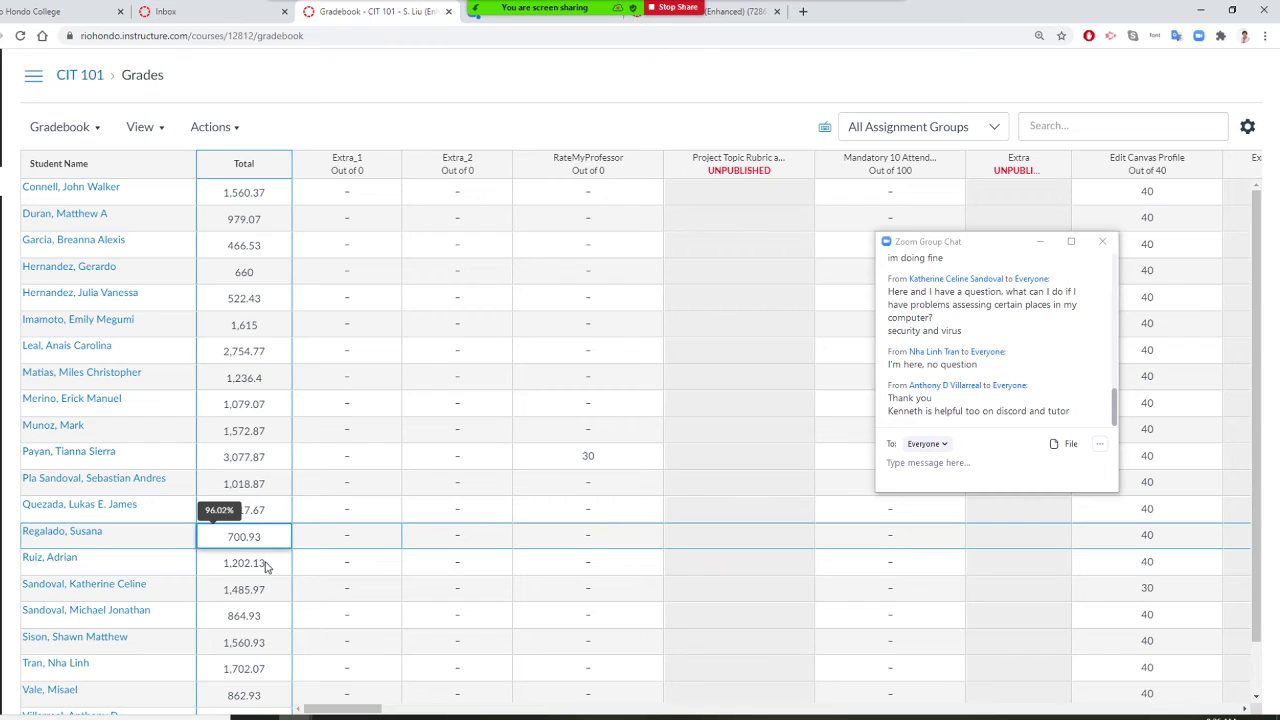
click(265, 566)
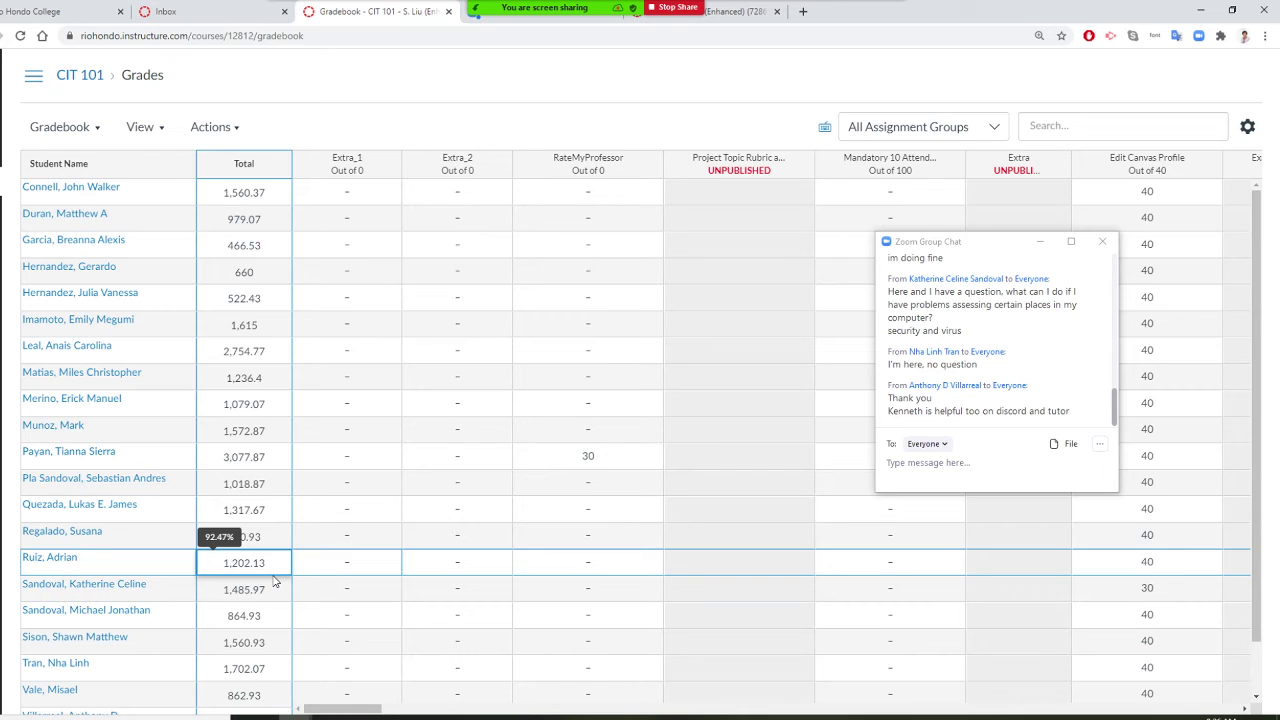
click(330, 15)
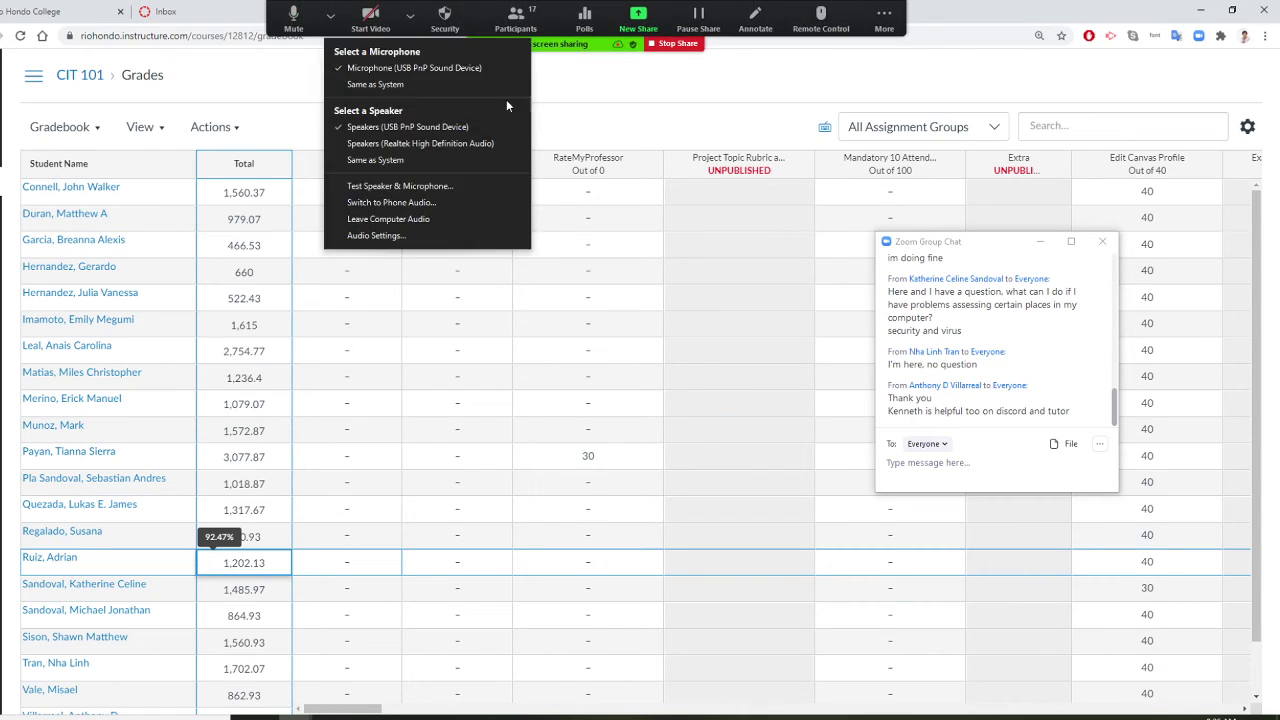
click(884, 15)
key(Escape)
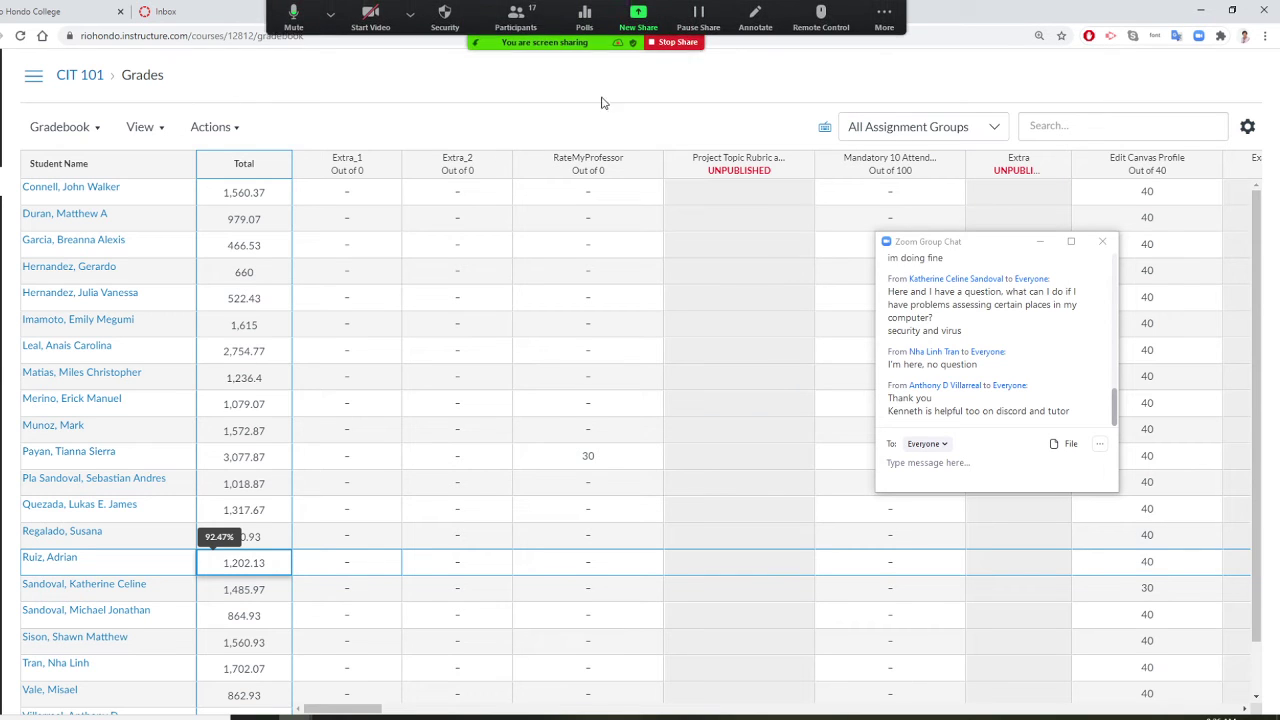
List the sent messages in the Canvas inbox and open "Assignments due on 10/25, total of 1,880 points" addressed to CIT 101.
click(166, 12)
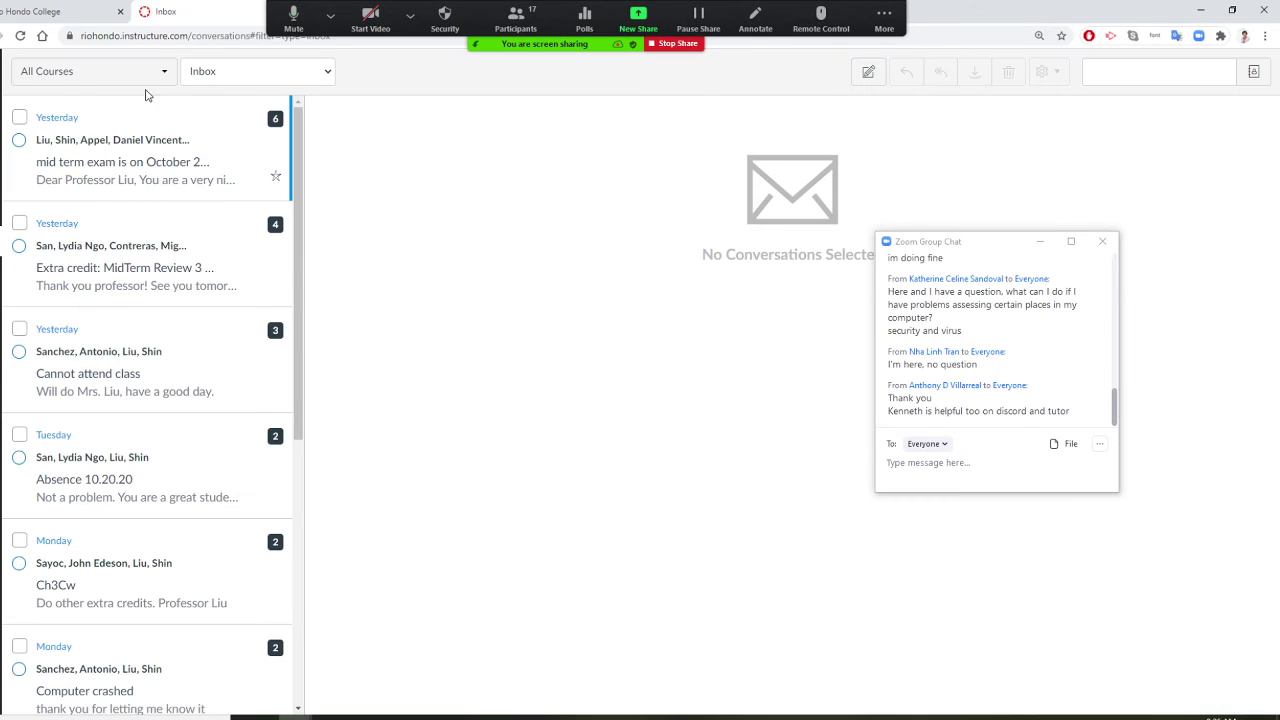
click(327, 72)
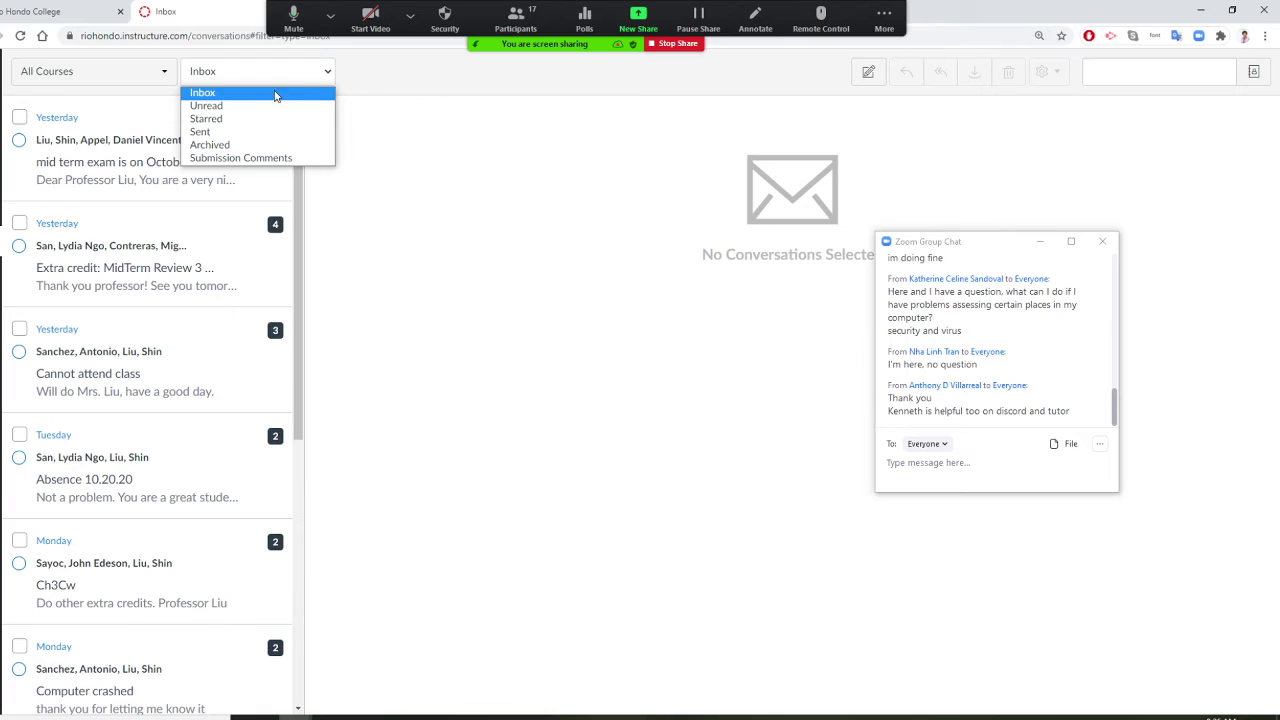
click(228, 131)
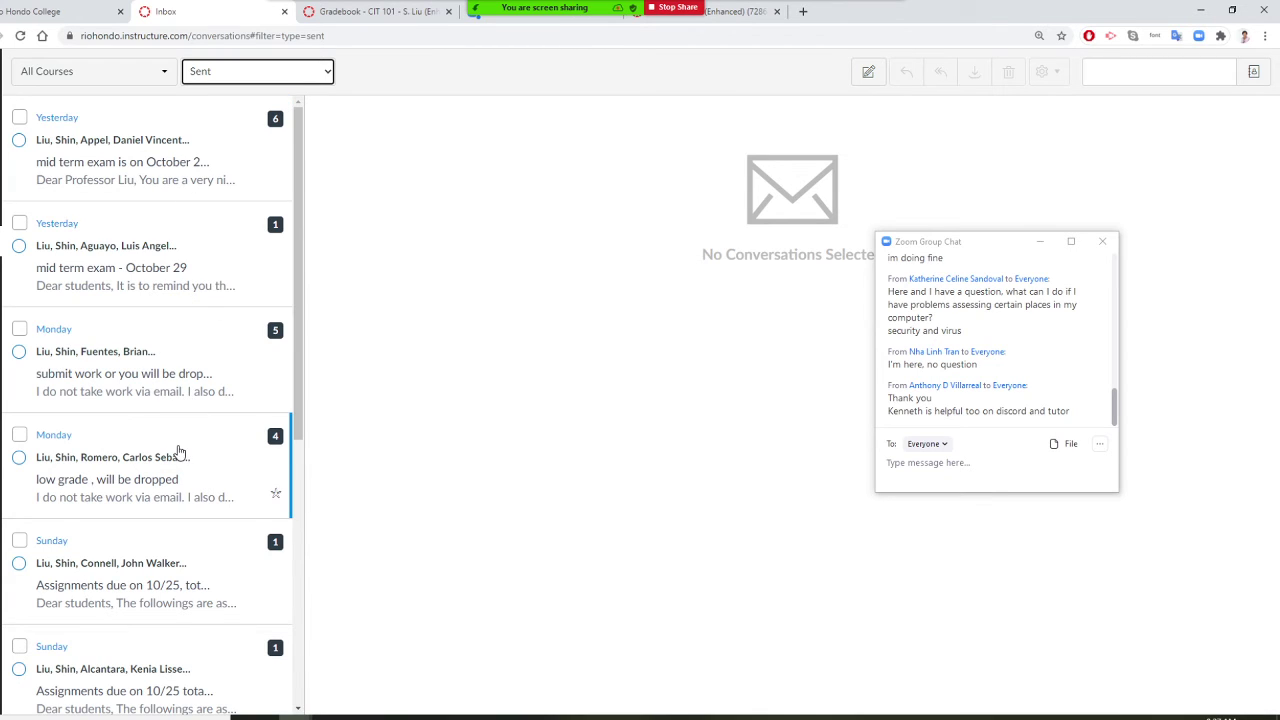
click(170, 586)
double_click(170, 586)
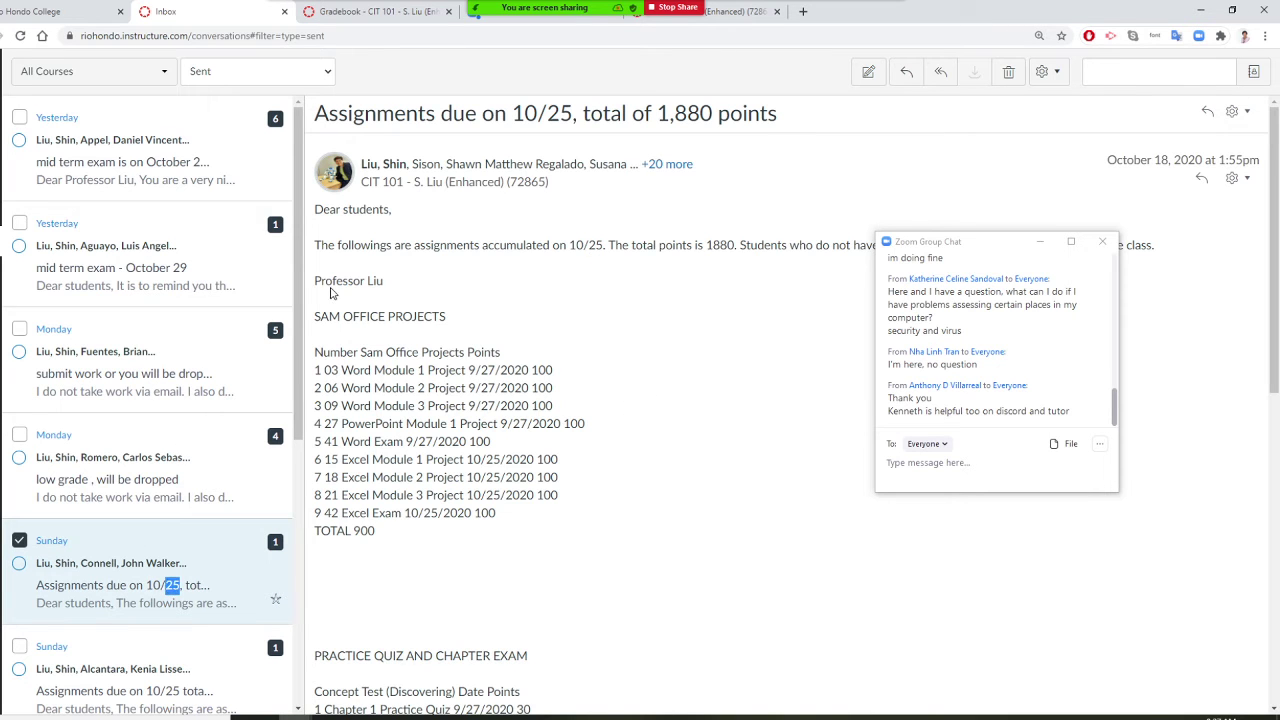
Review the message's SAM Office projects, practice quizzes and chapter exams, labs and miscellaneous points, and return to its greeting.
scroll(367, 298, down, 1)
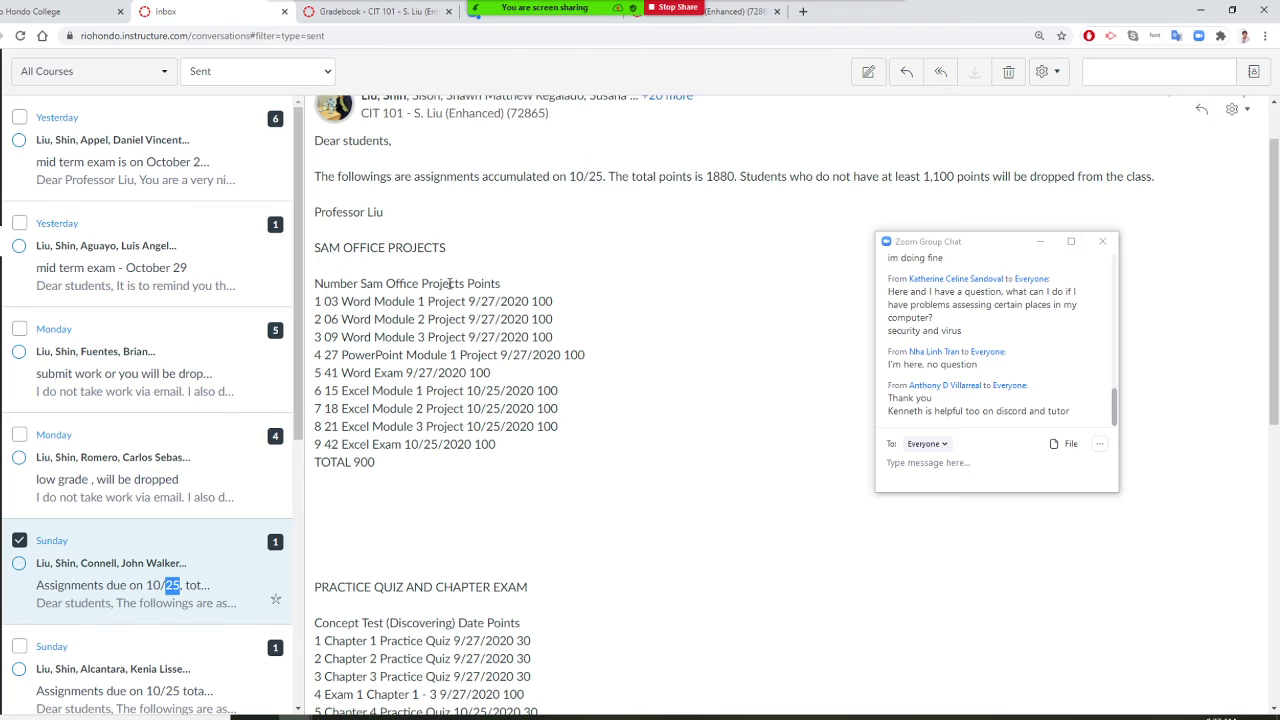
scroll(449, 284, down, 4)
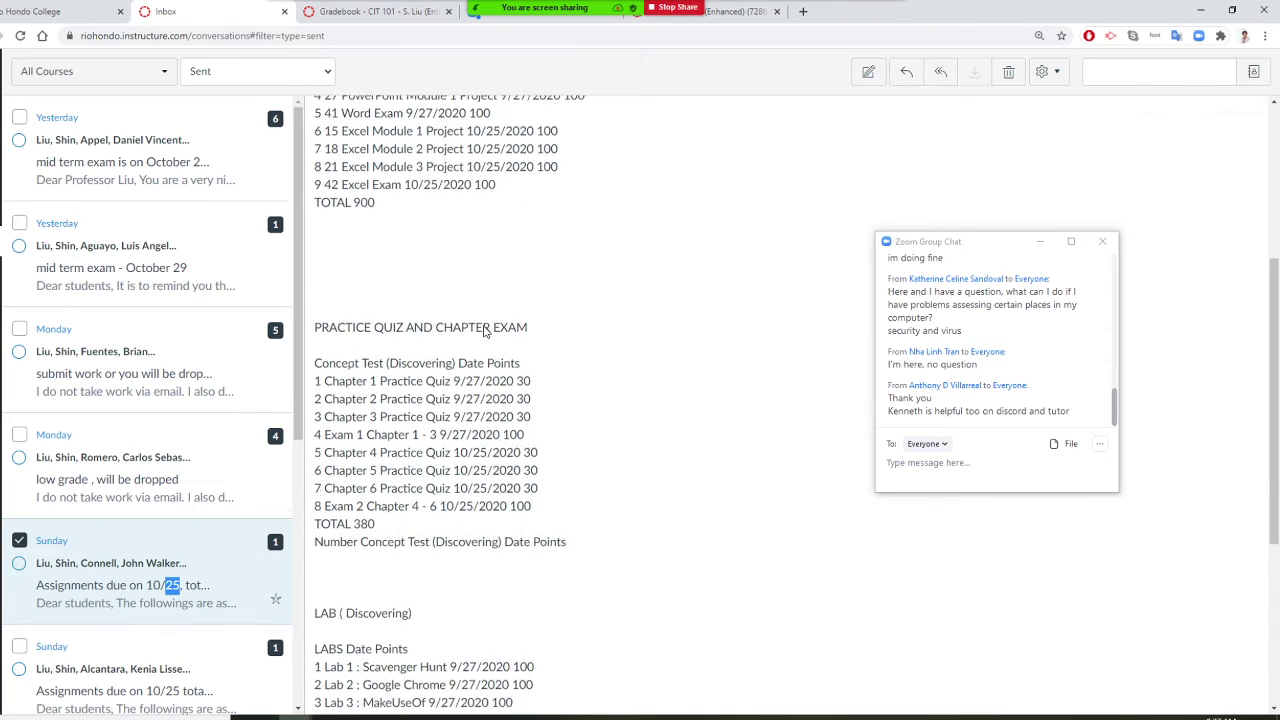
scroll(485, 332, down, 5)
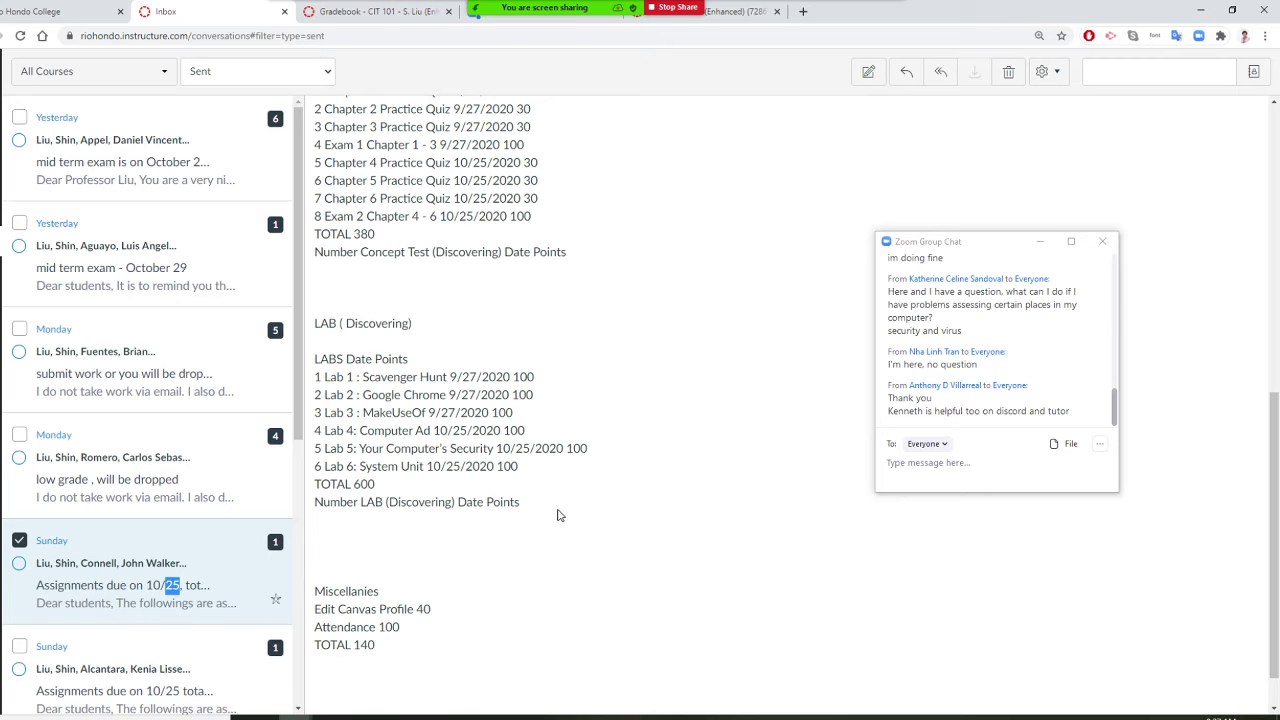
scroll(560, 513, up, 6)
scroll(560, 513, up, 4)
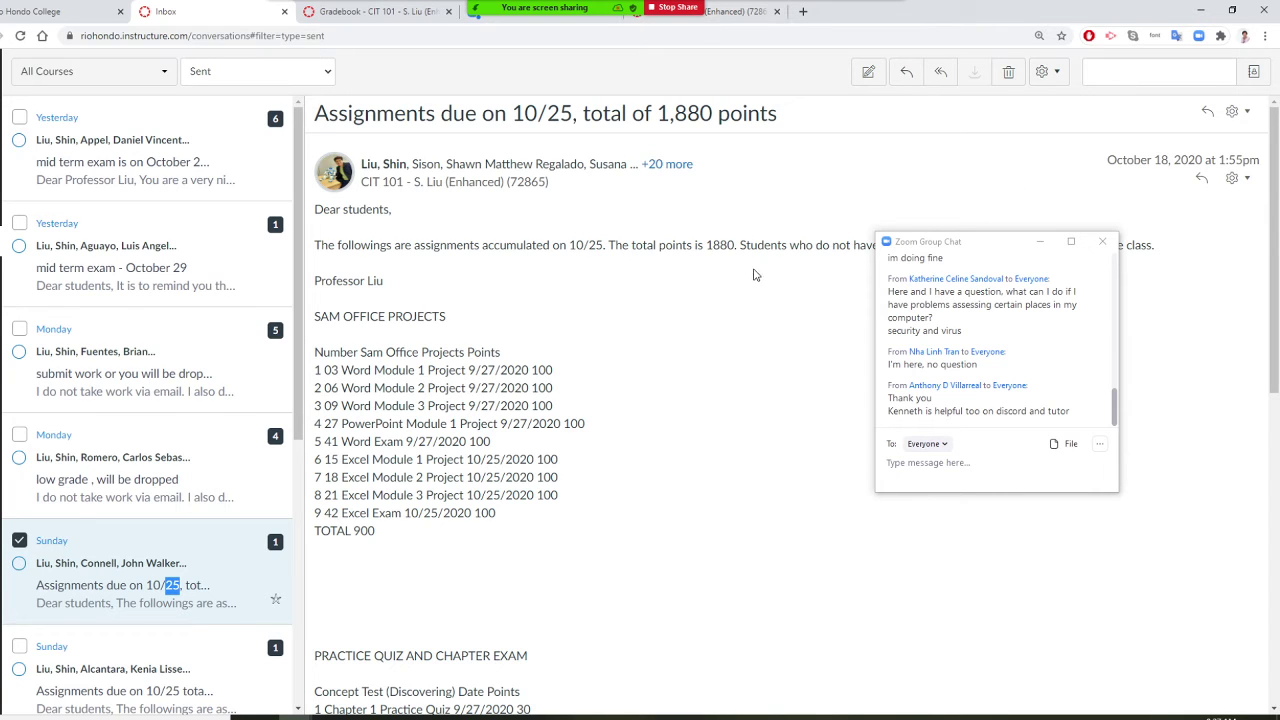
scroll(720, 290, down, 1)
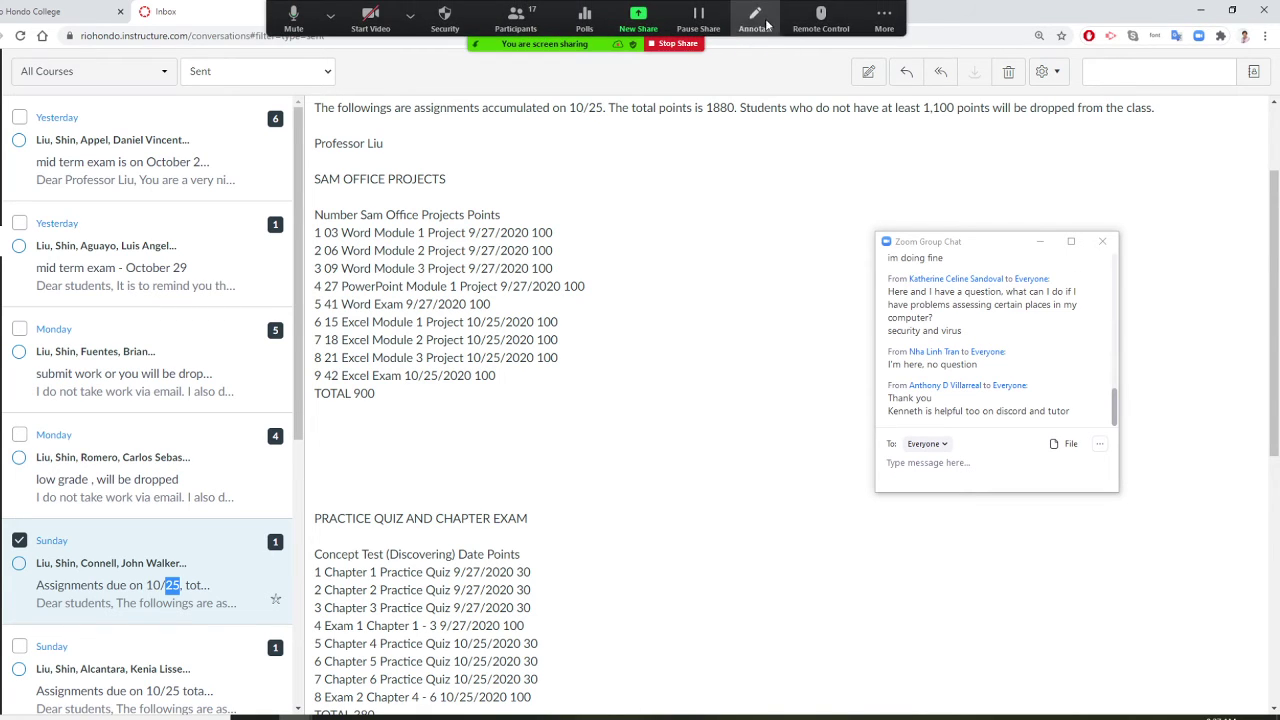
click(884, 18)
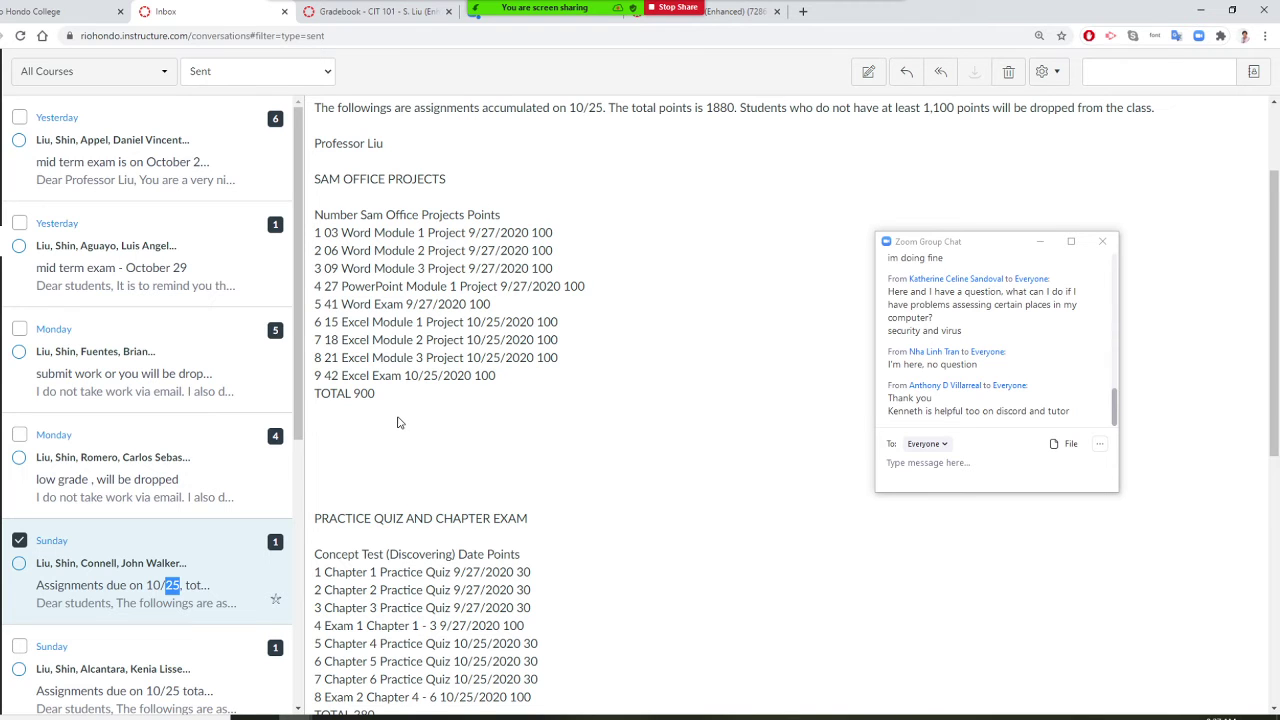
scroll(536, 414, down, 3)
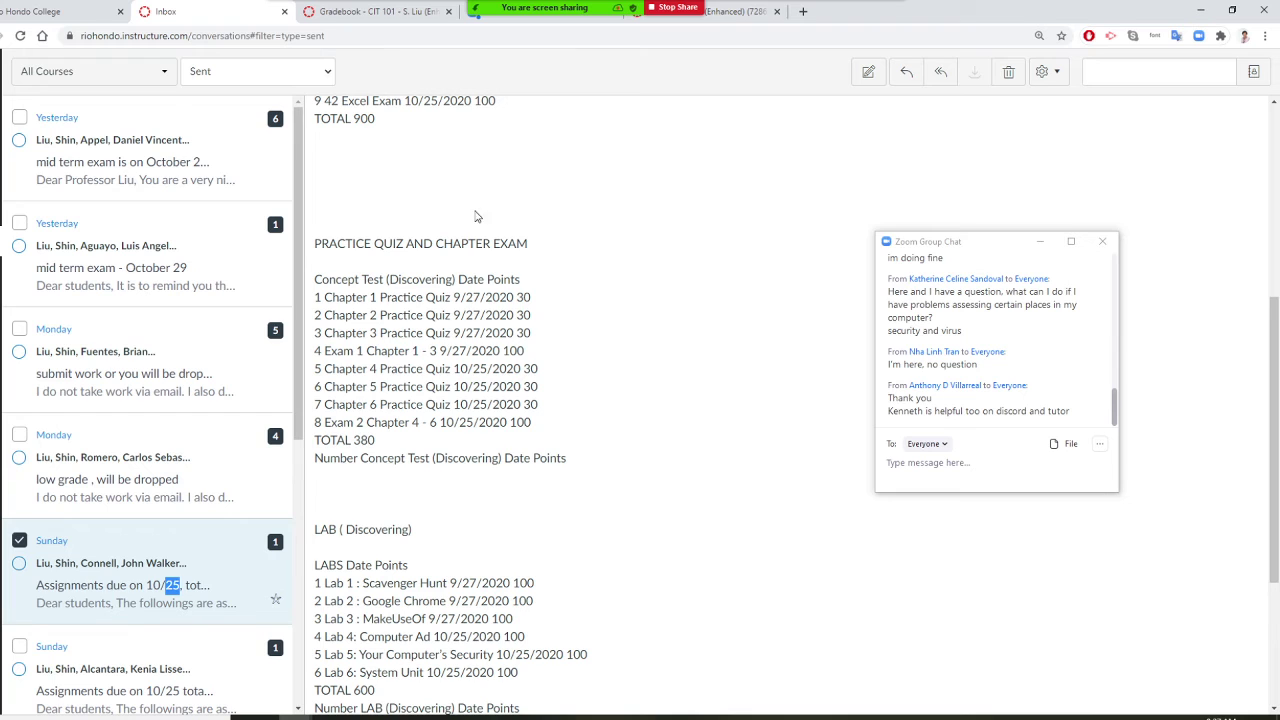
scroll(500, 230, down, 1)
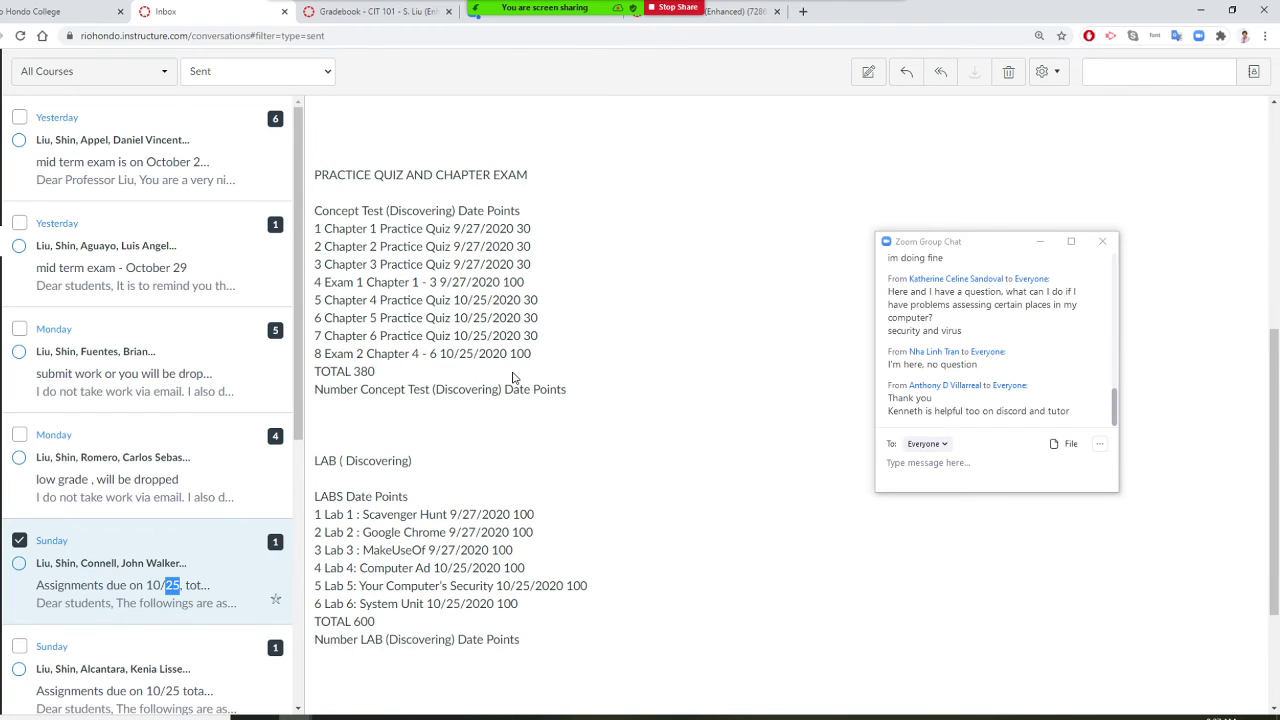
scroll(512, 378, down, 2)
scroll(512, 380, down, 1)
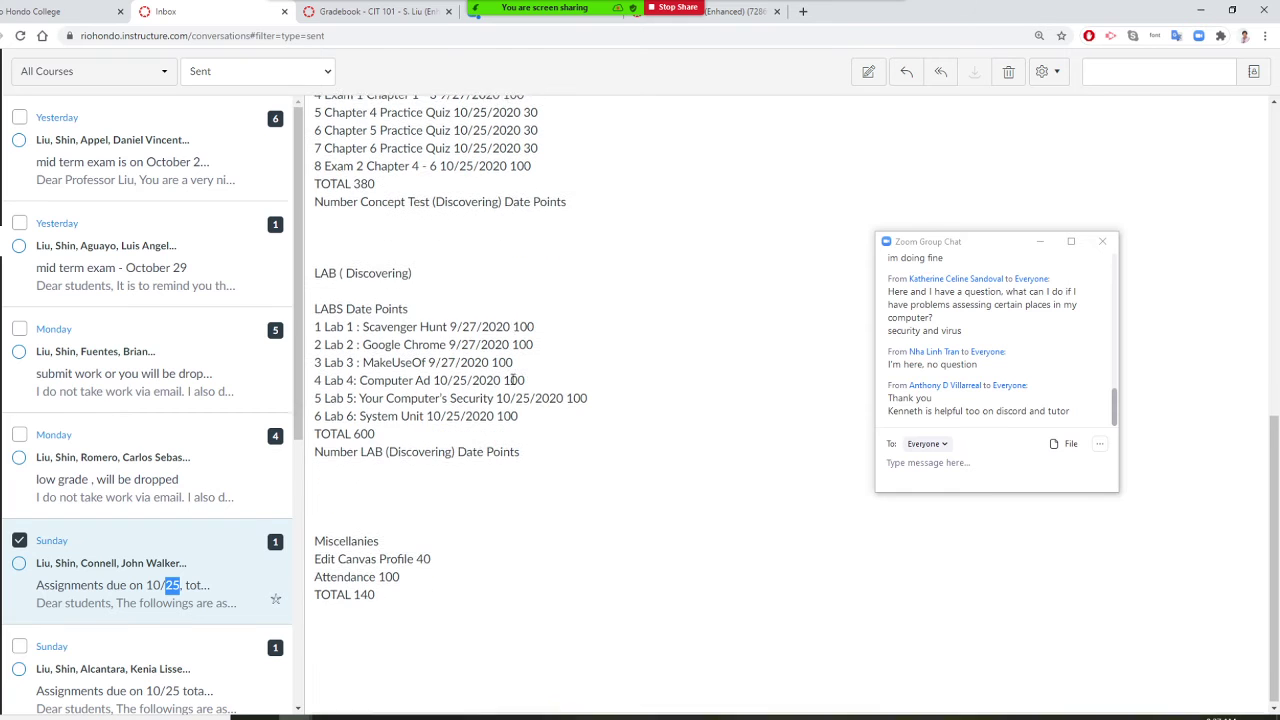
scroll(512, 378, up, 10)
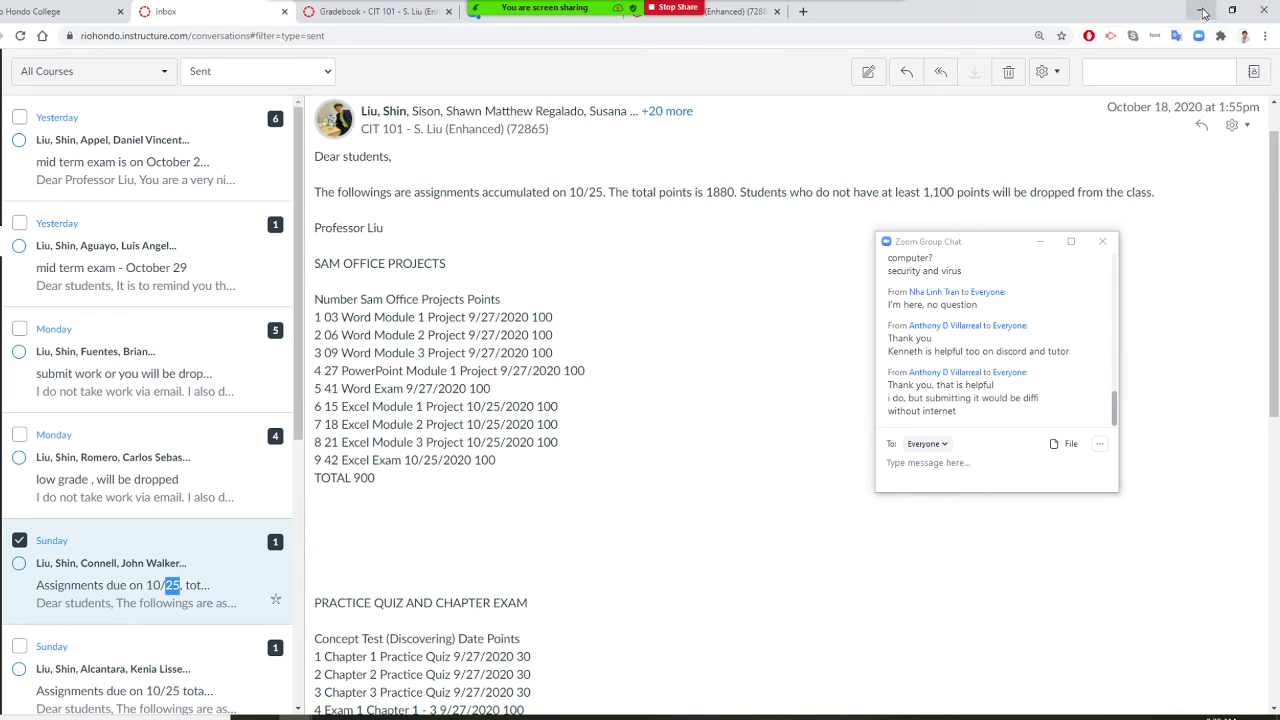
click(330, 14)
click(1008, 103)
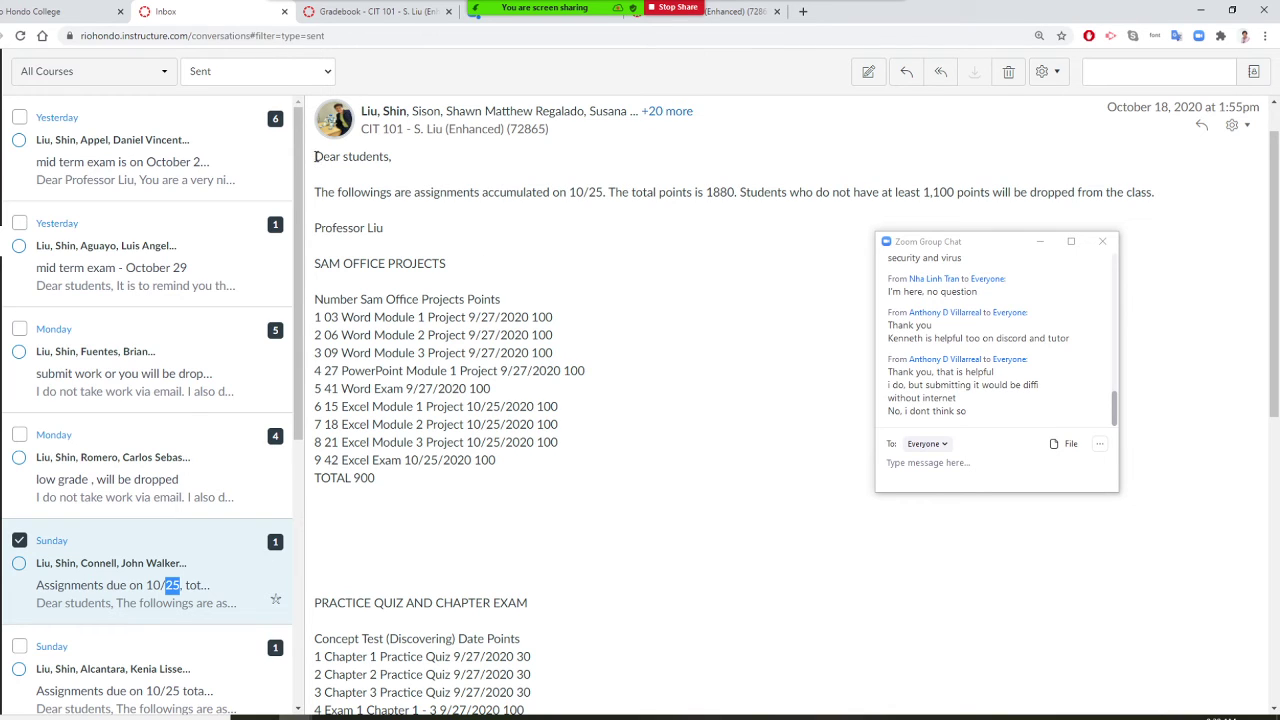
Copy the whole message body, from "Dear students," to the final "TOTAL 140", into a new blank Word document.
drag(314, 156, 537, 605)
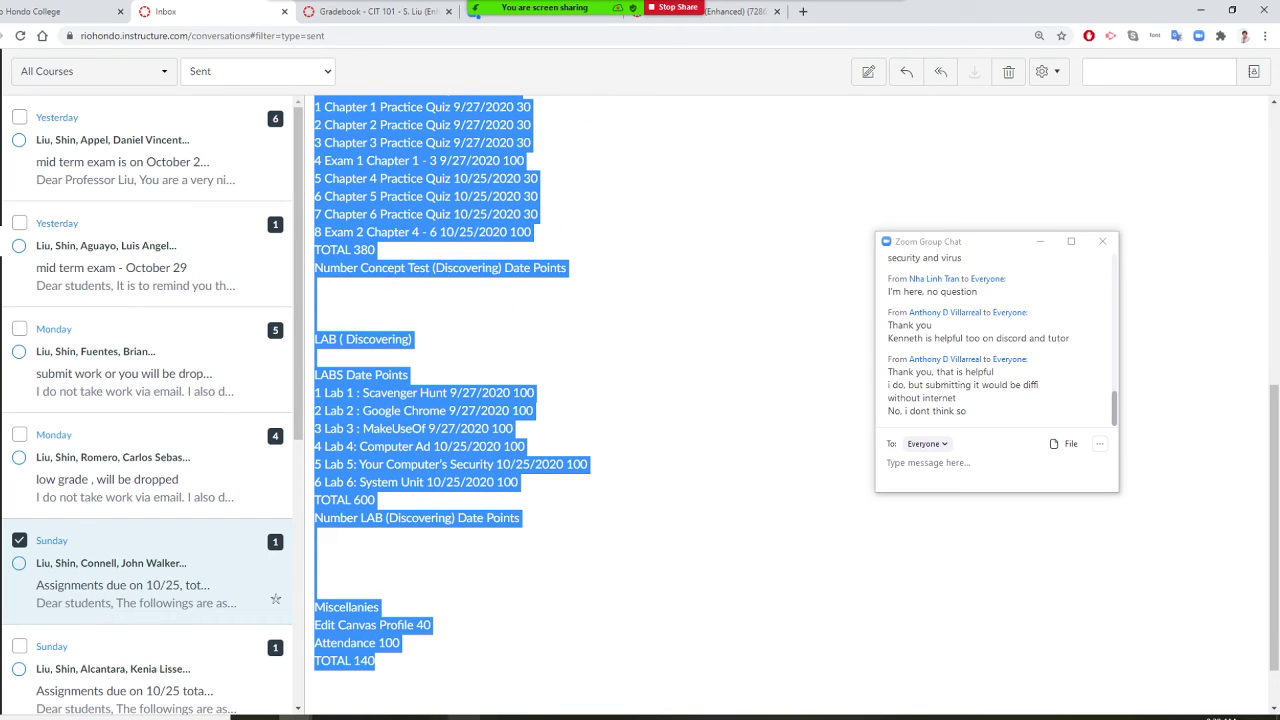
key(super)
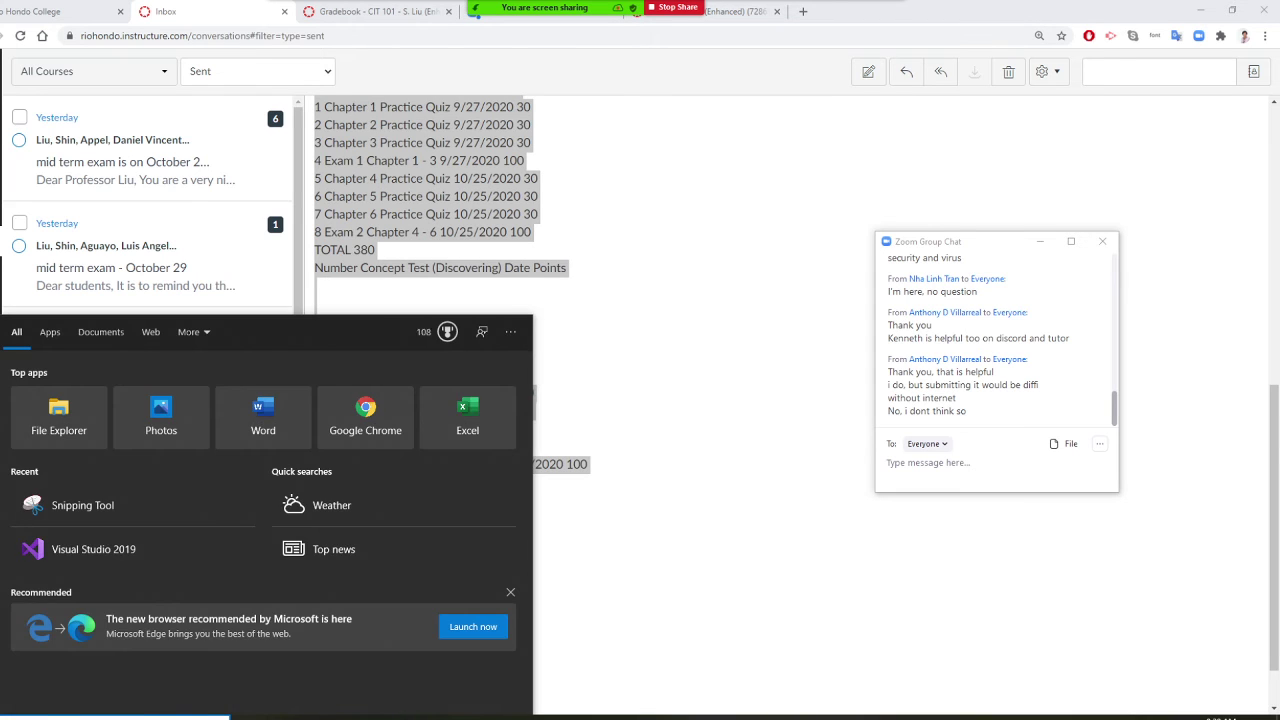
text(w)
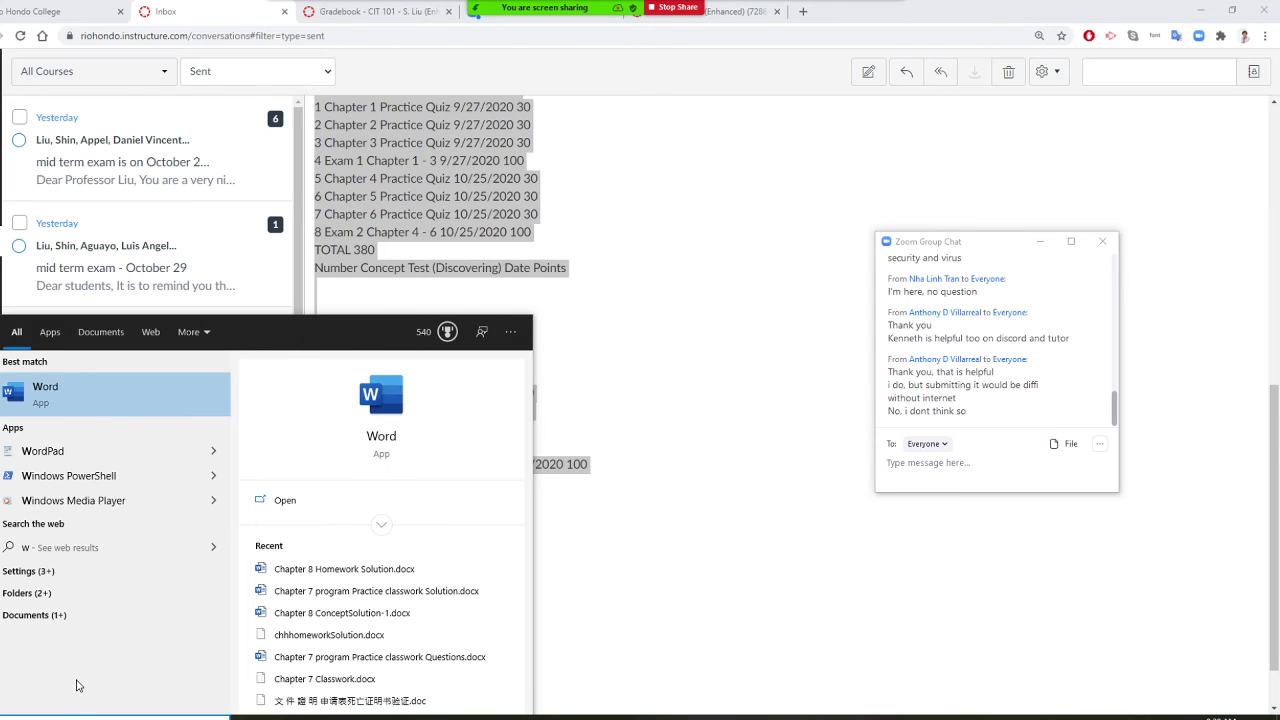
click(88, 396)
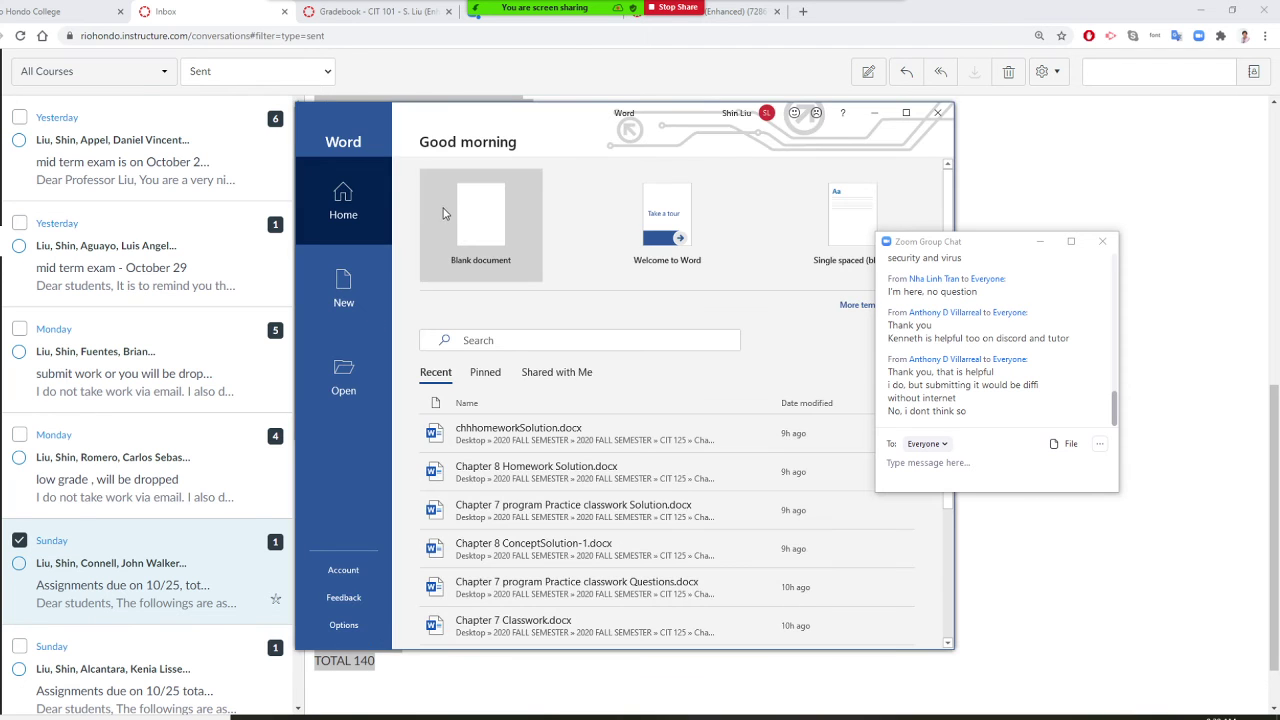
click(465, 212)
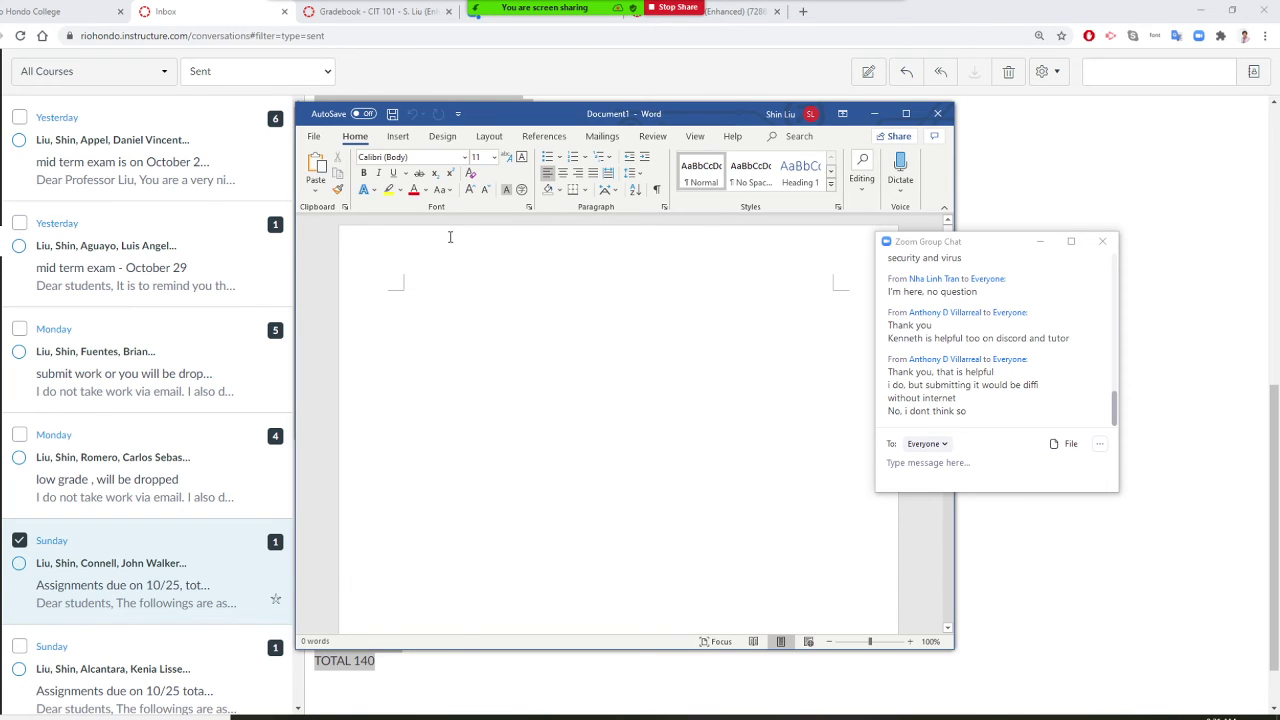
key(ctrl+v)
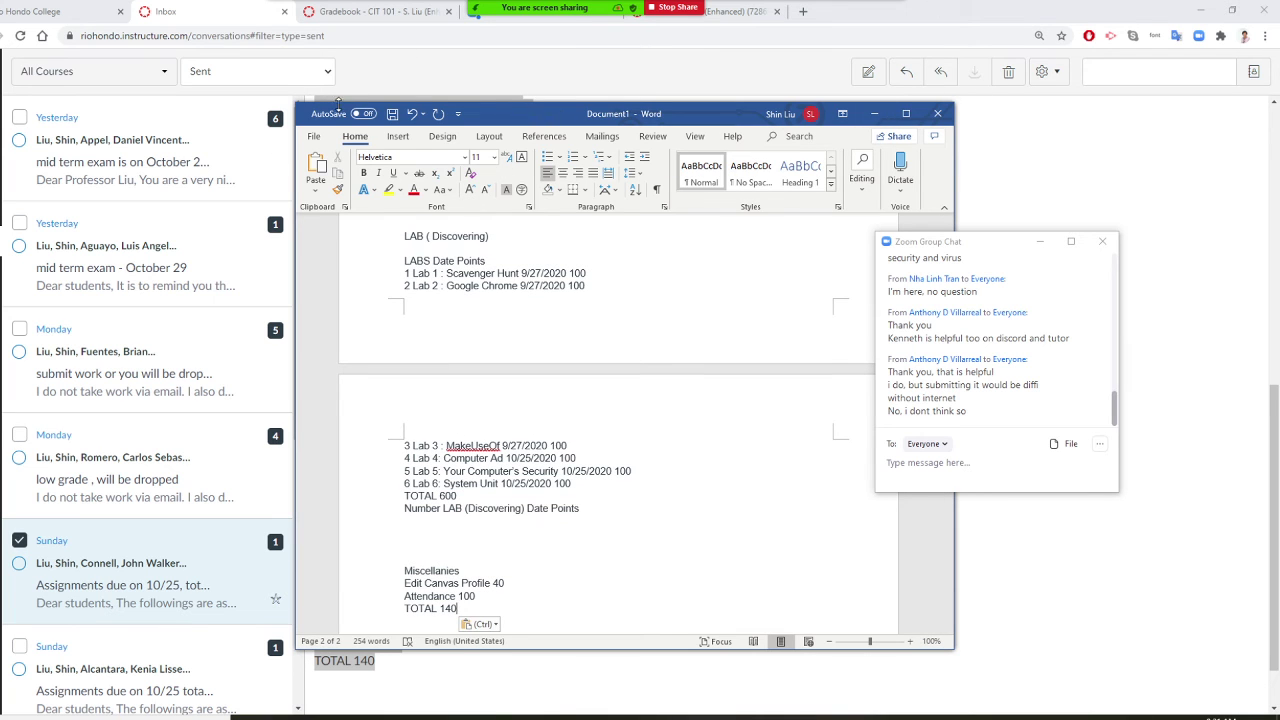
Start saving a copy of the document on this PC, in Desktop > 2020 FALL SEMESTER > 2020 FALL SEMESTER > CIT 101.
click(316, 138)
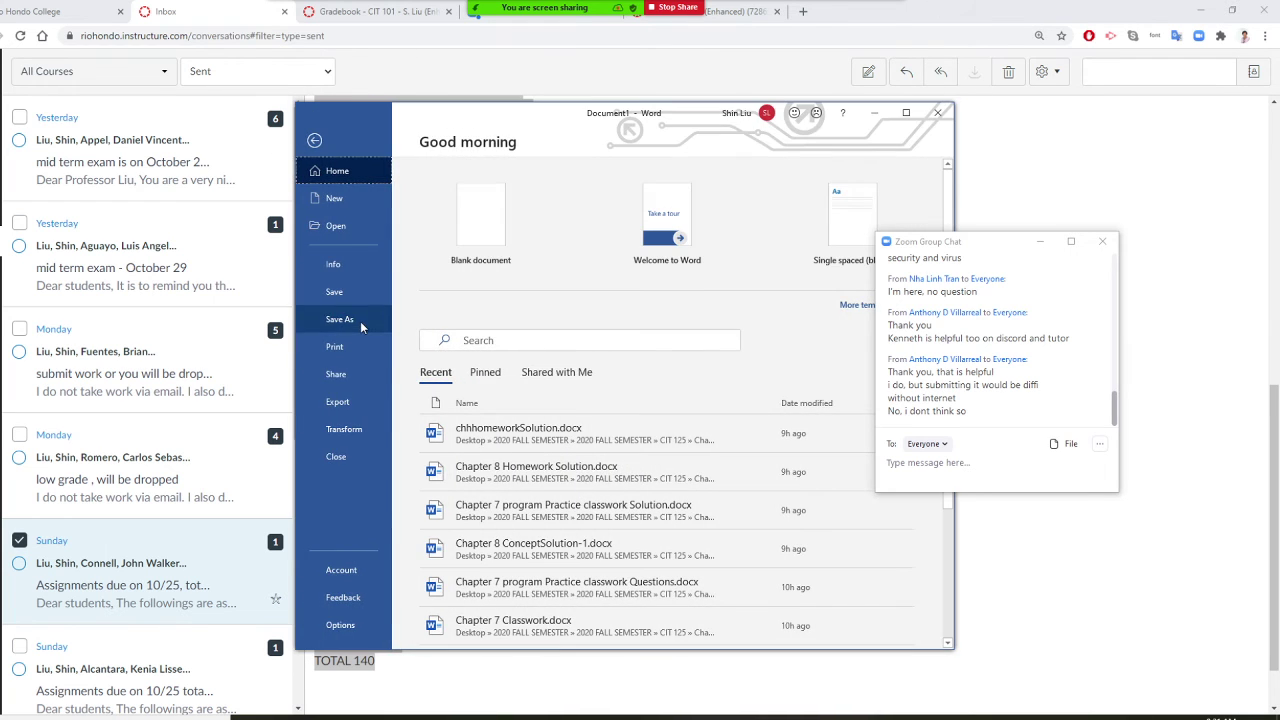
click(360, 320)
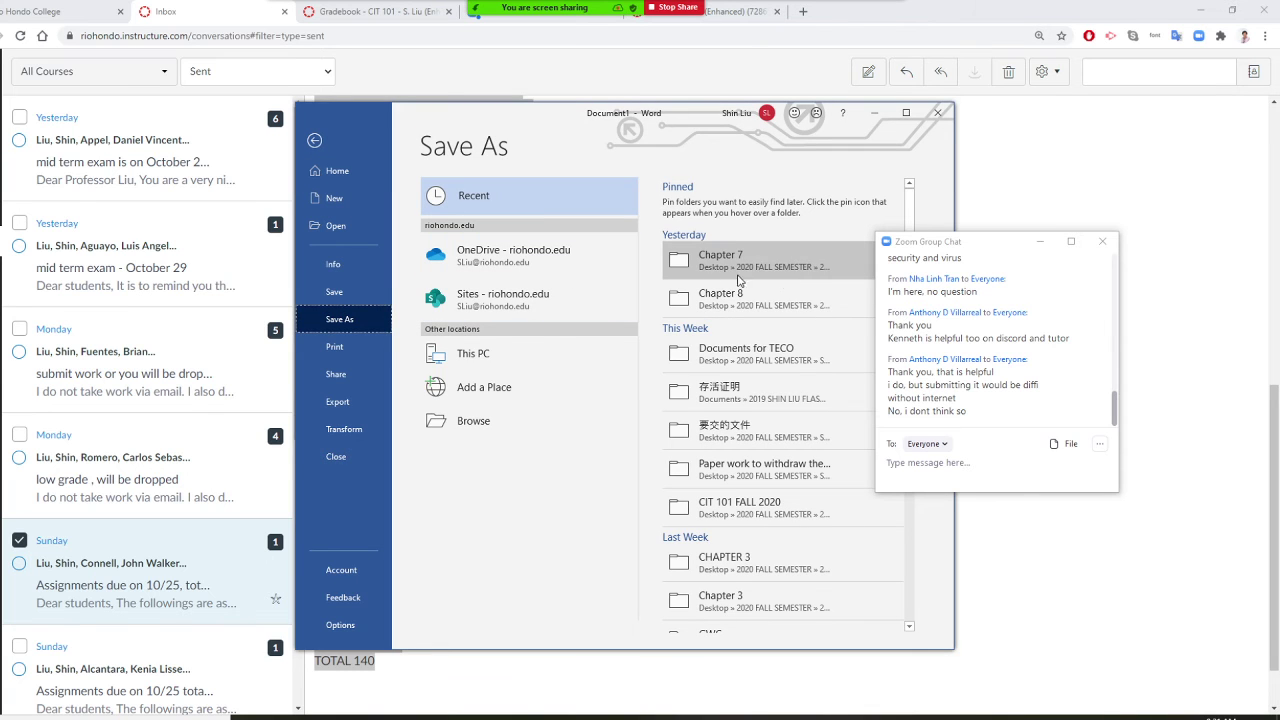
click(500, 365)
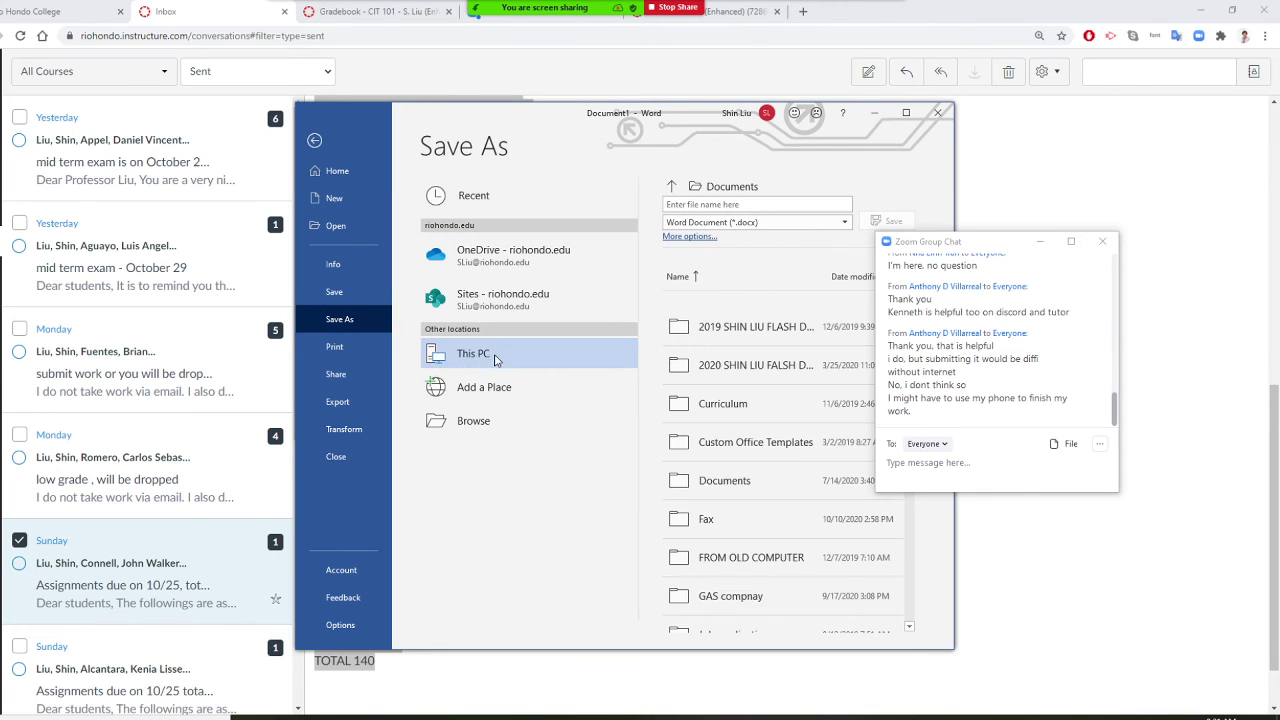
click(495, 358)
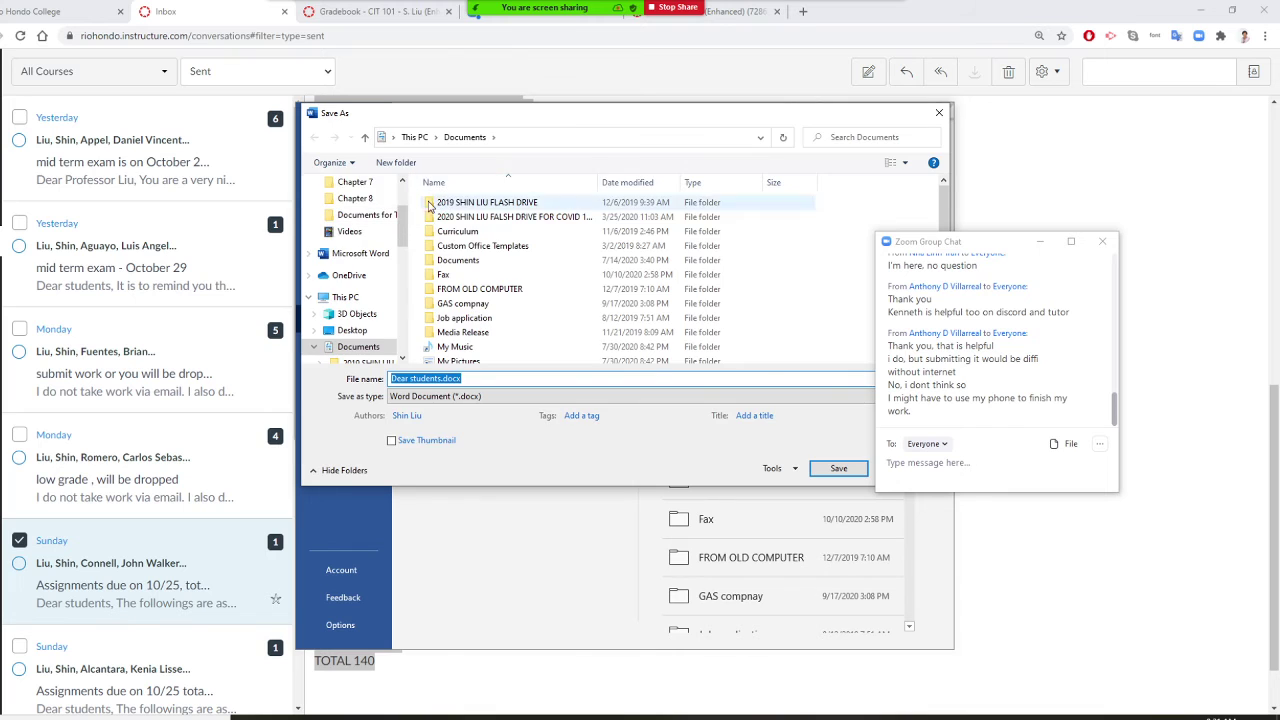
scroll(405, 200, up, 3)
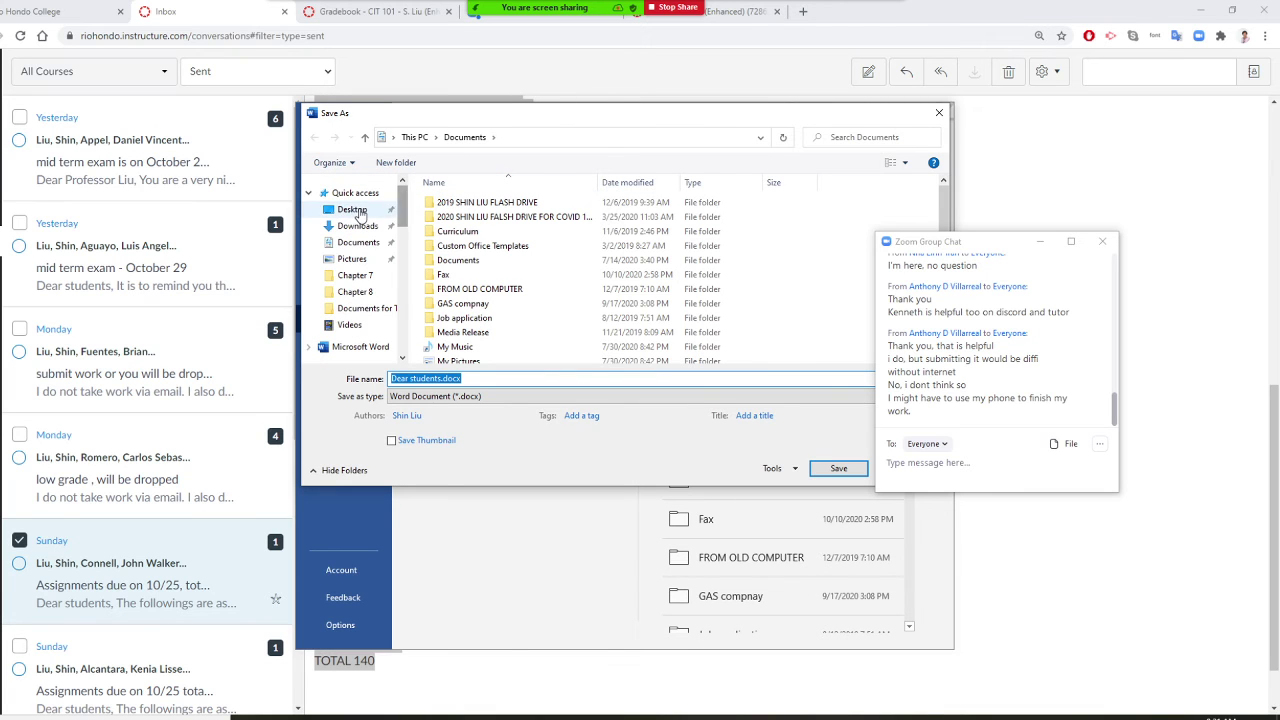
click(352, 209)
double_click(509, 204)
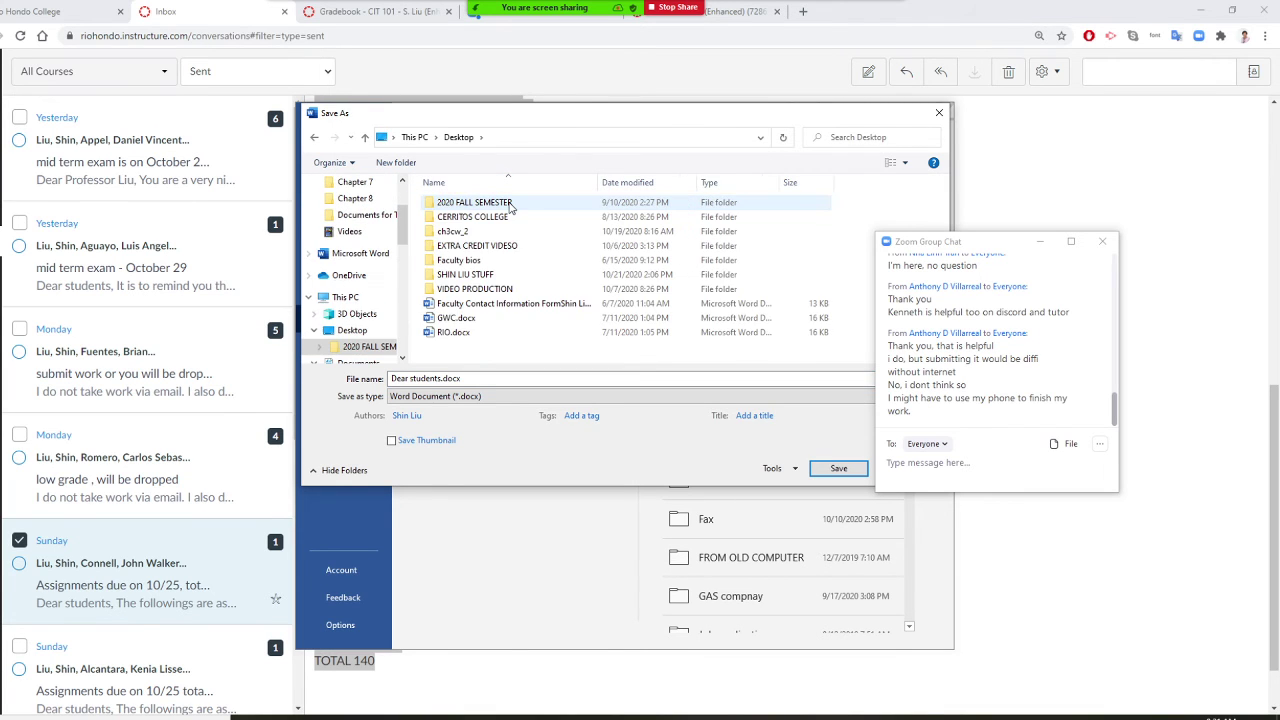
double_click(505, 204)
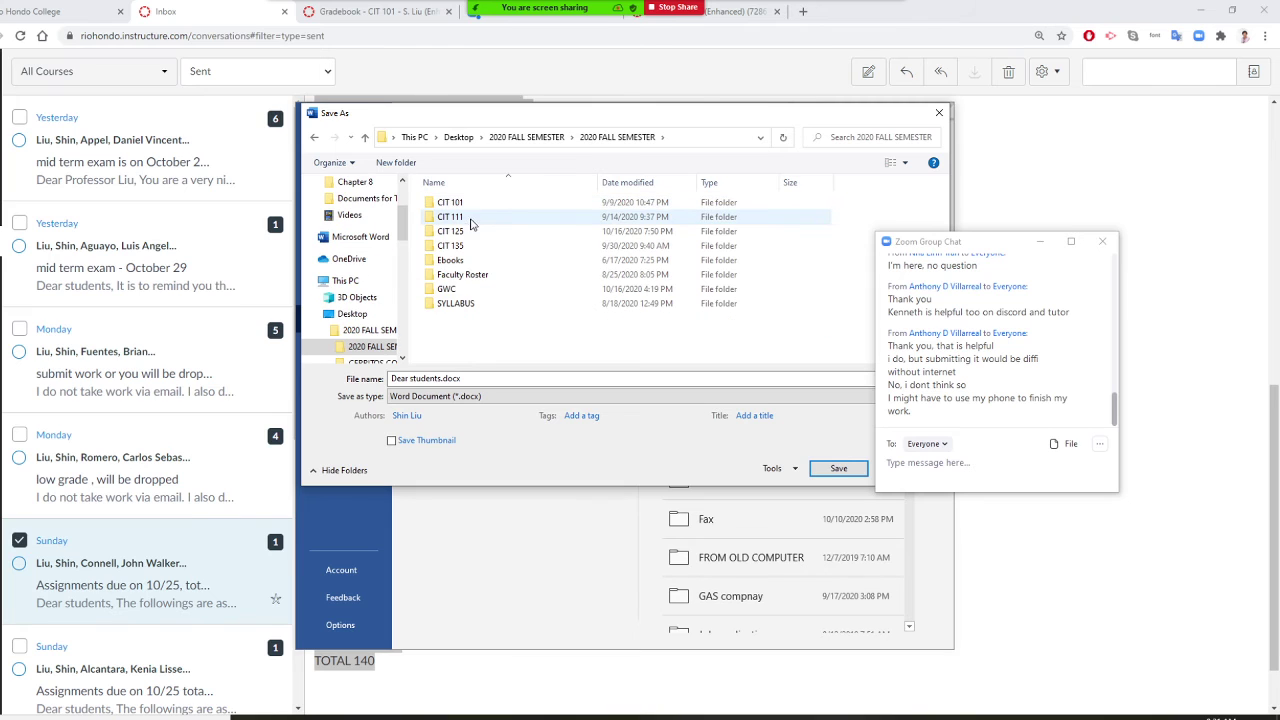
double_click(485, 204)
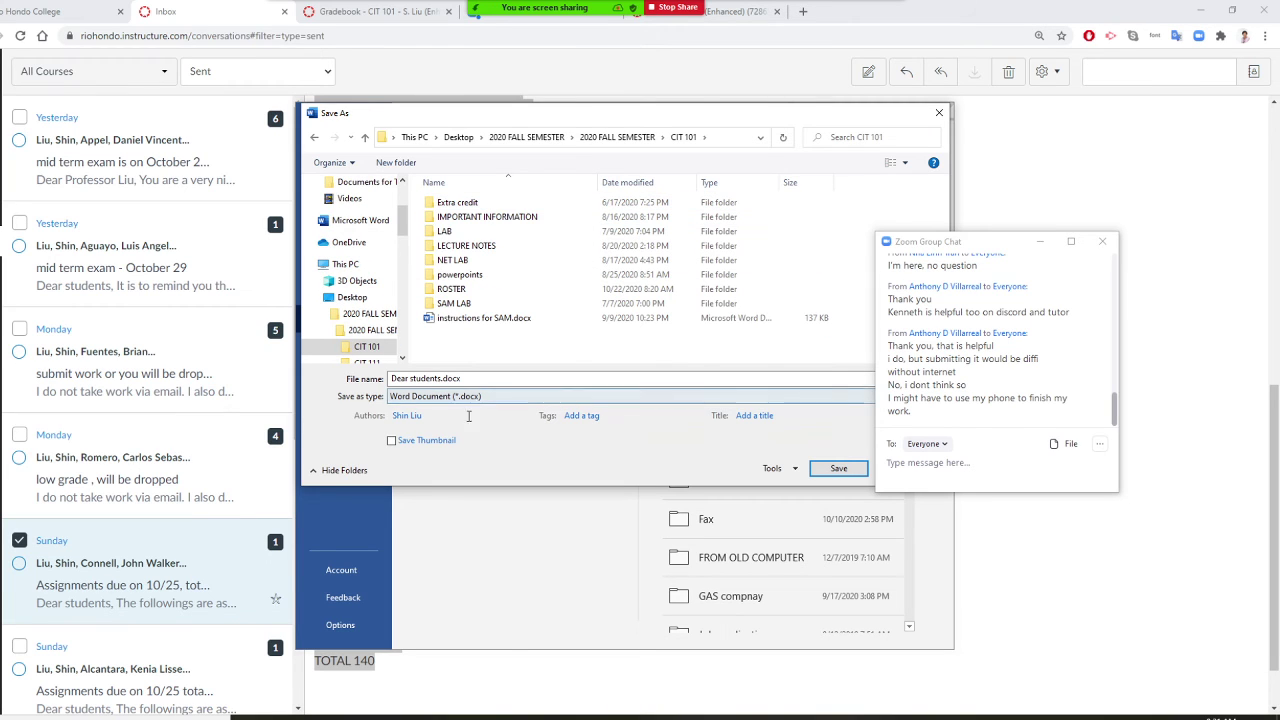
Save the document under the file name "October 25", and put it and the Word start window away.
click(478, 381)
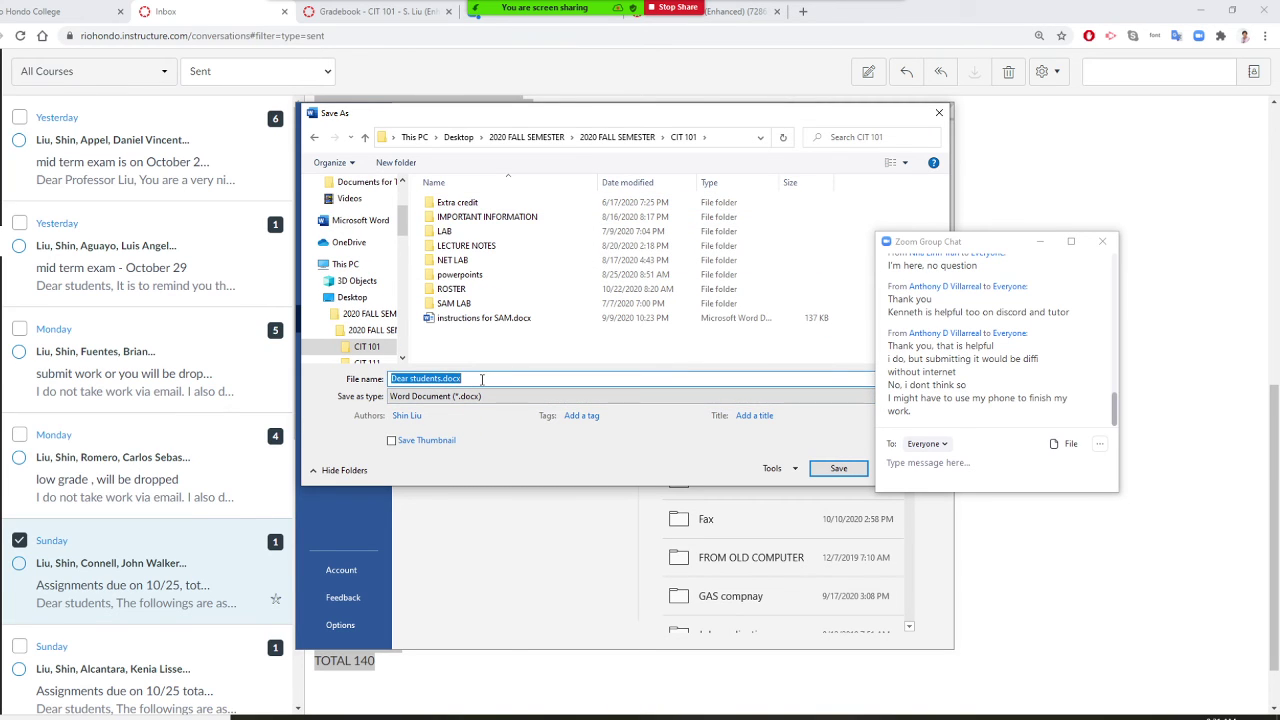
text(October 25)
key(Return)
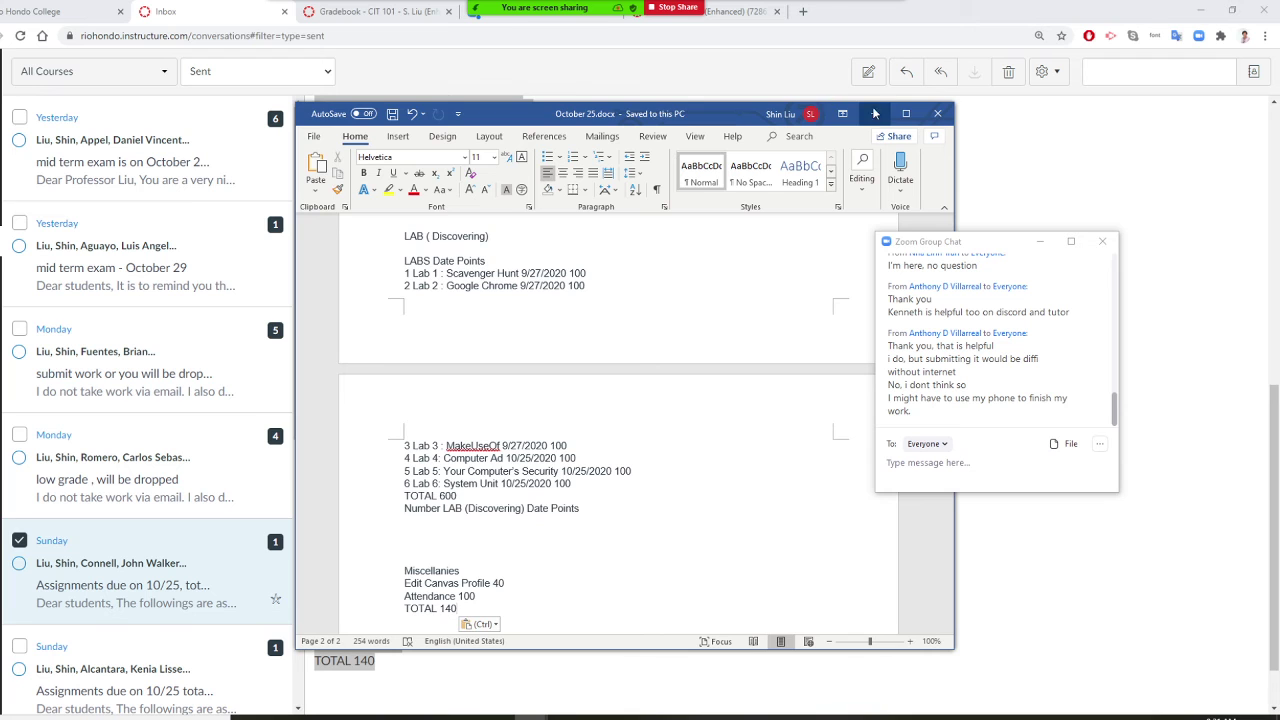
click(937, 113)
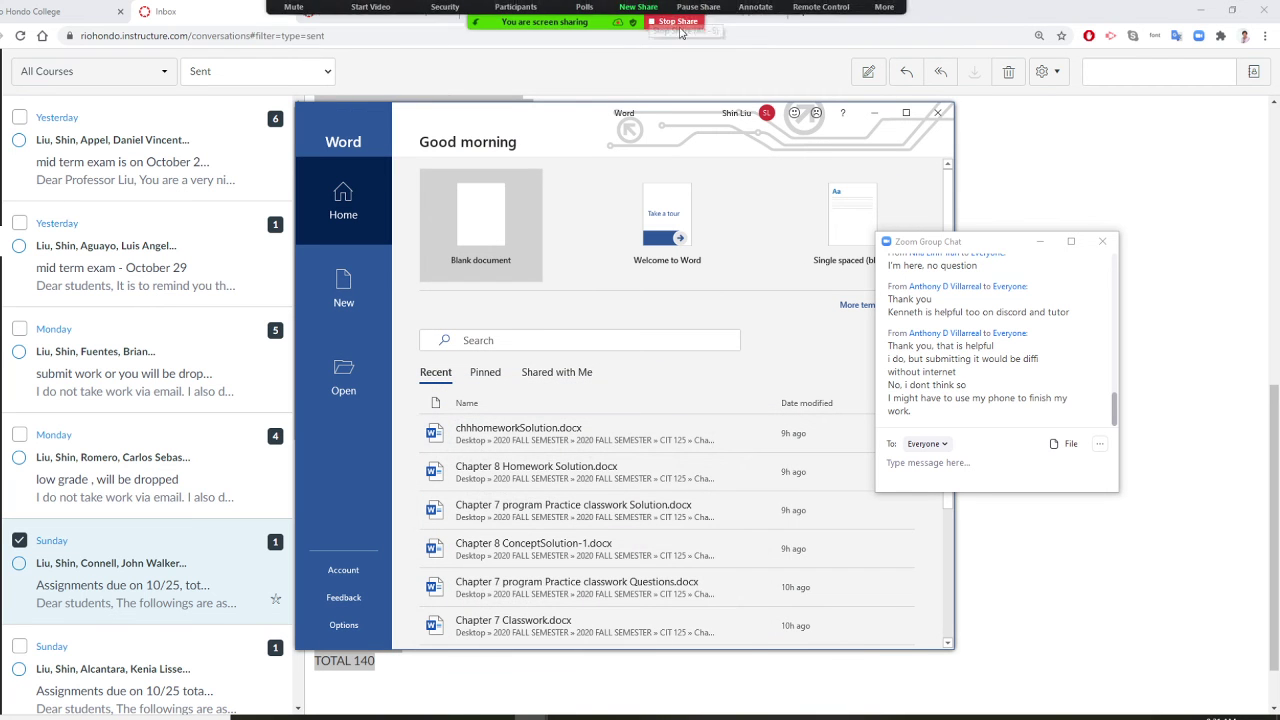
click(874, 113)
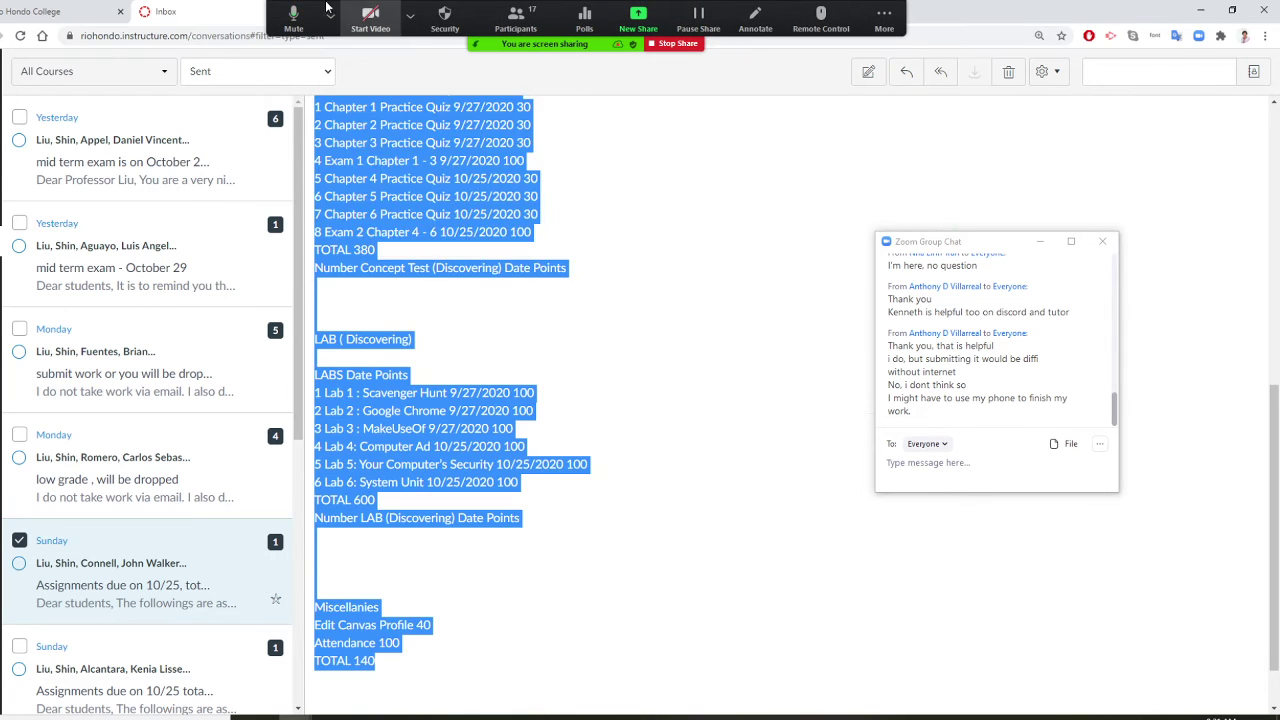
Move the Zoom meeting controls clear of the browser tabs and return to the CIT 101 gradebook.
click(884, 15)
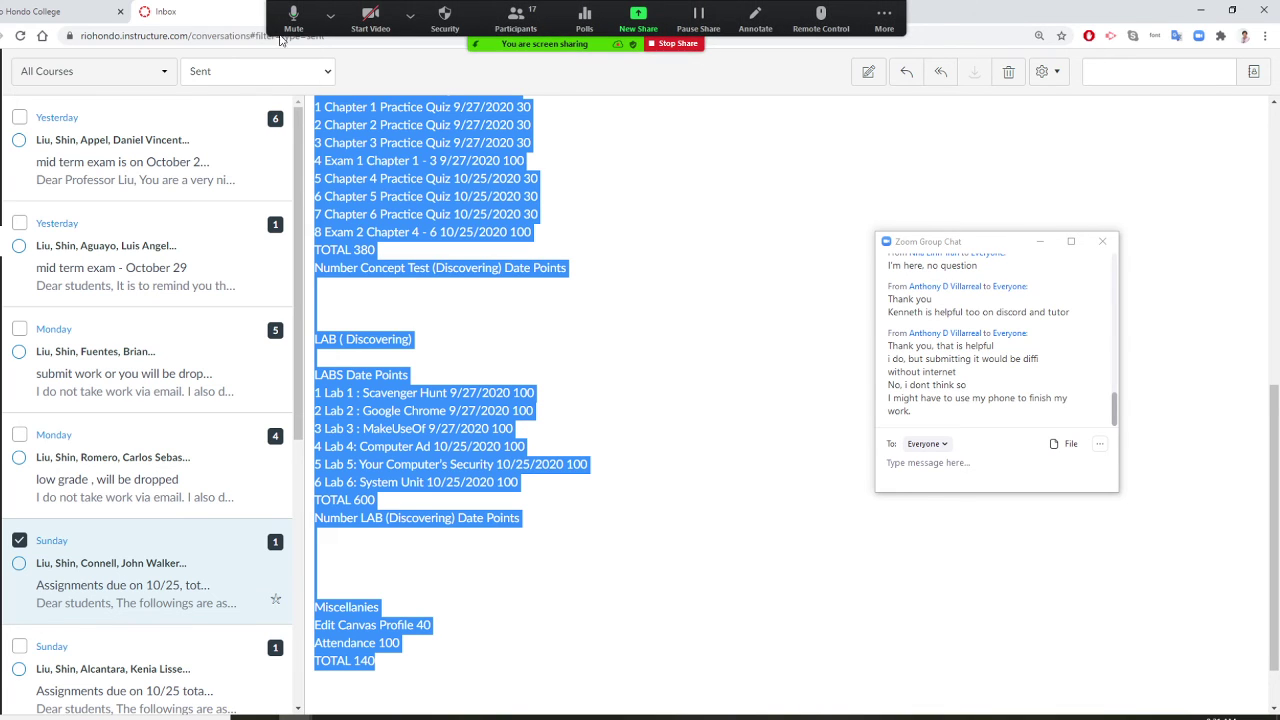
click(866, 10)
click(862, 8)
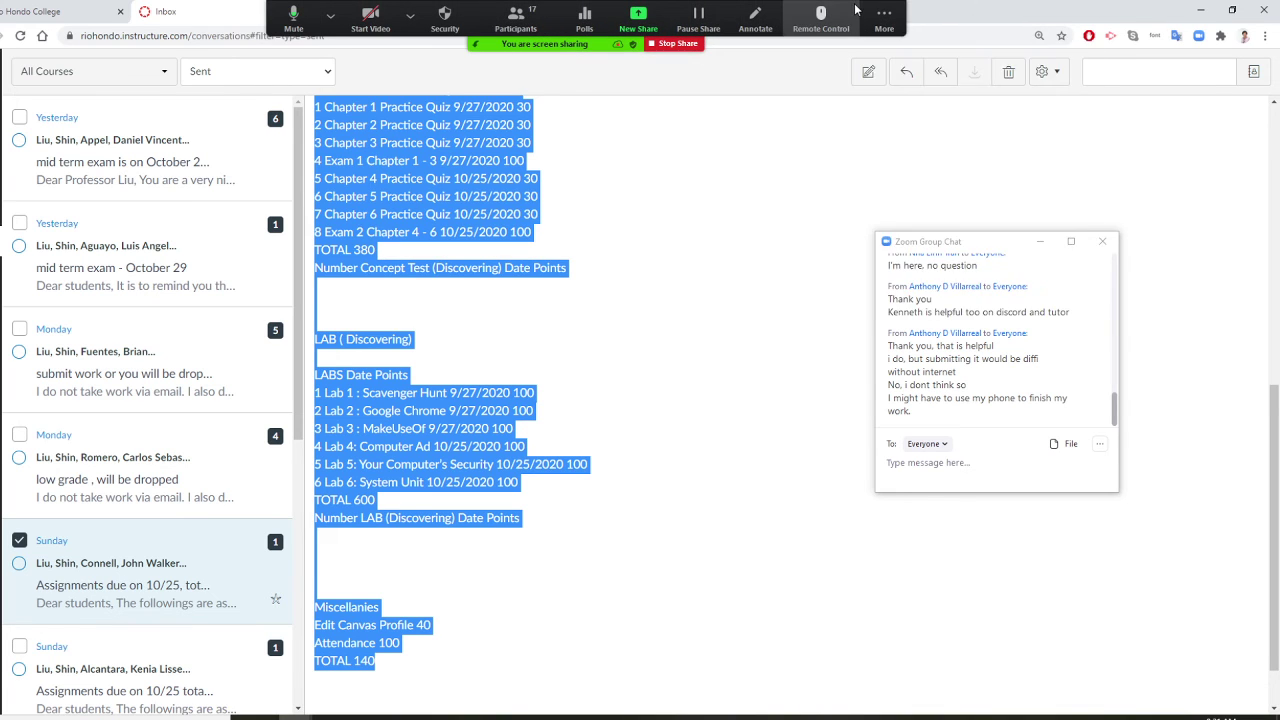
click(862, 10)
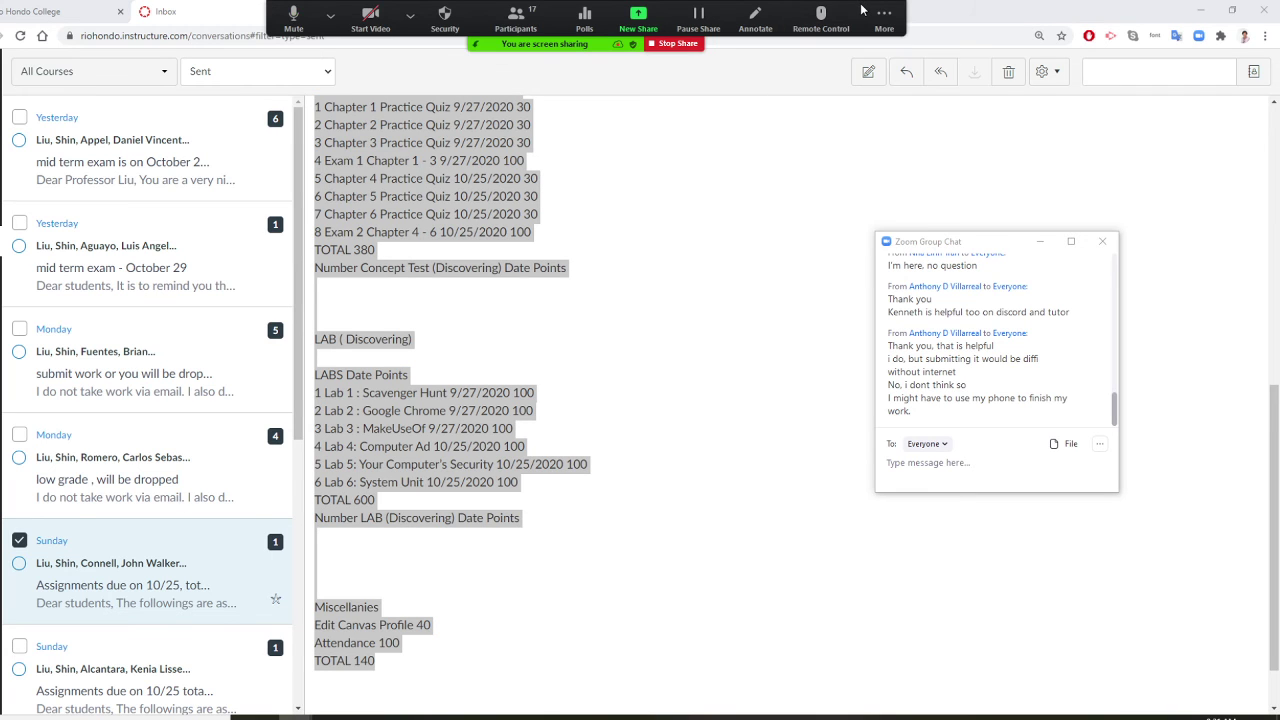
click(400, 12)
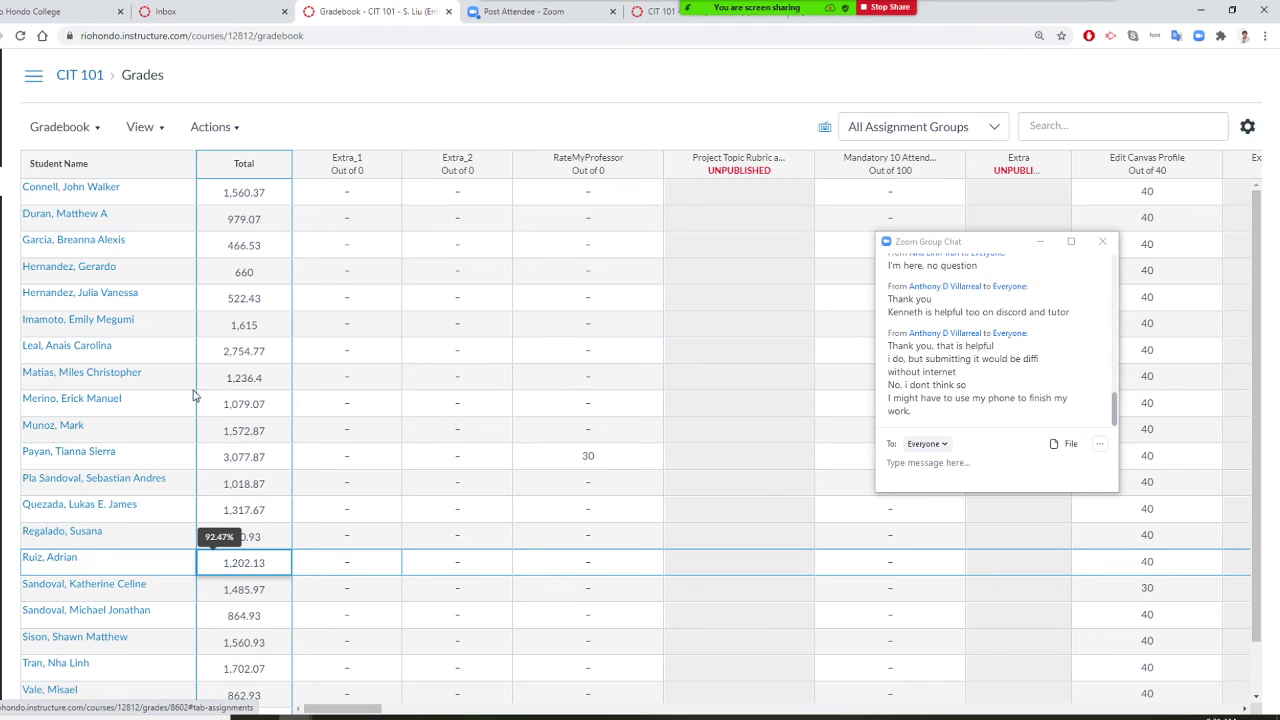
Show the total percentages of the students five, four, three and one rows above Test Student in the gradebook.
scroll(308, 488, down, 2)
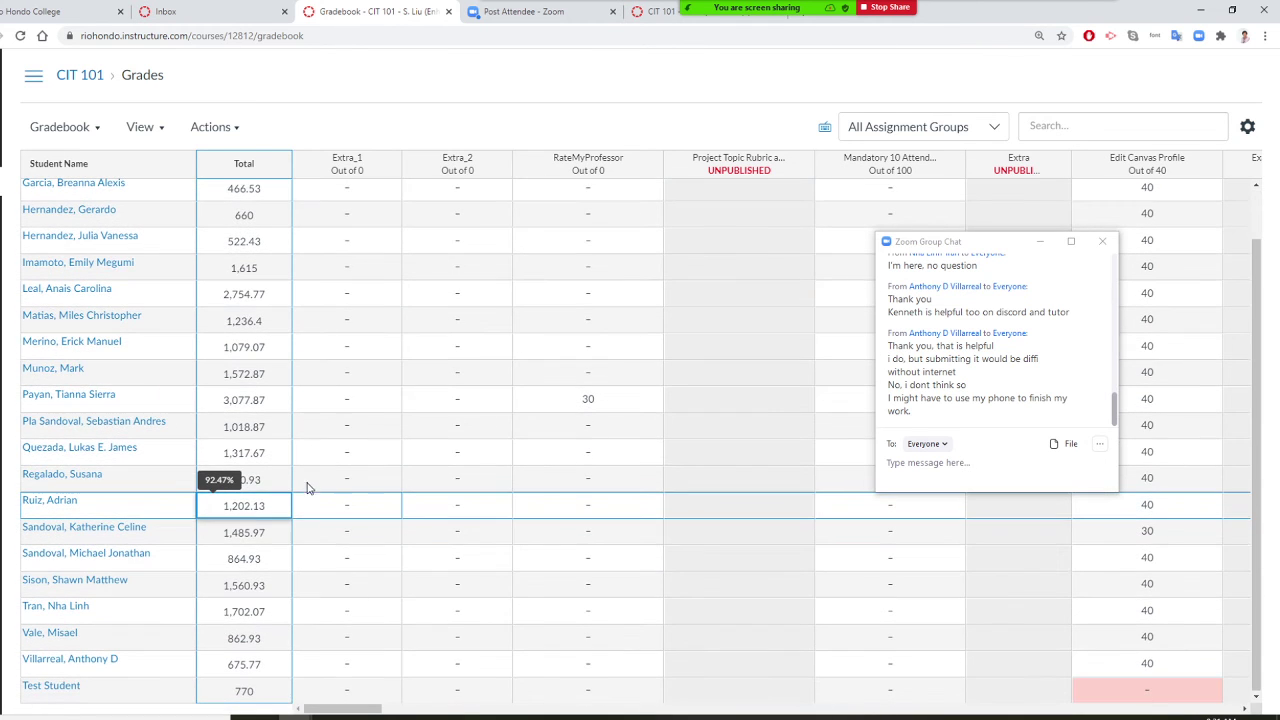
click(270, 559)
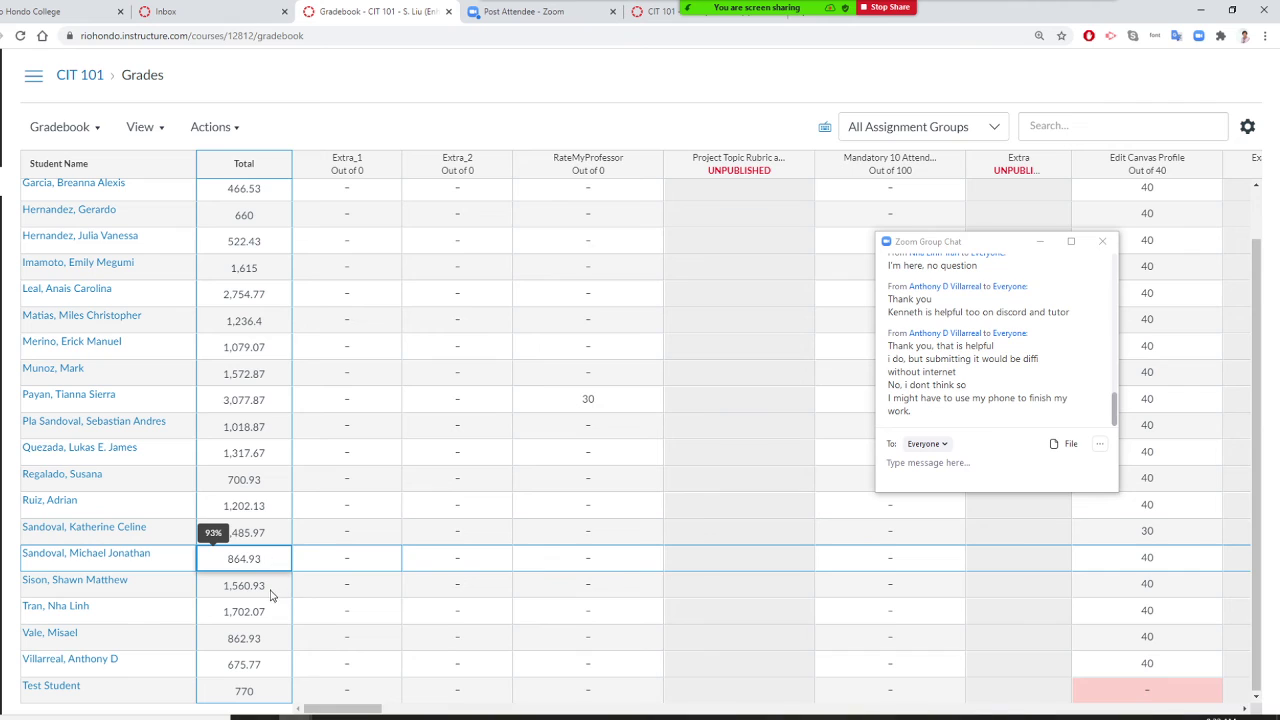
click(270, 590)
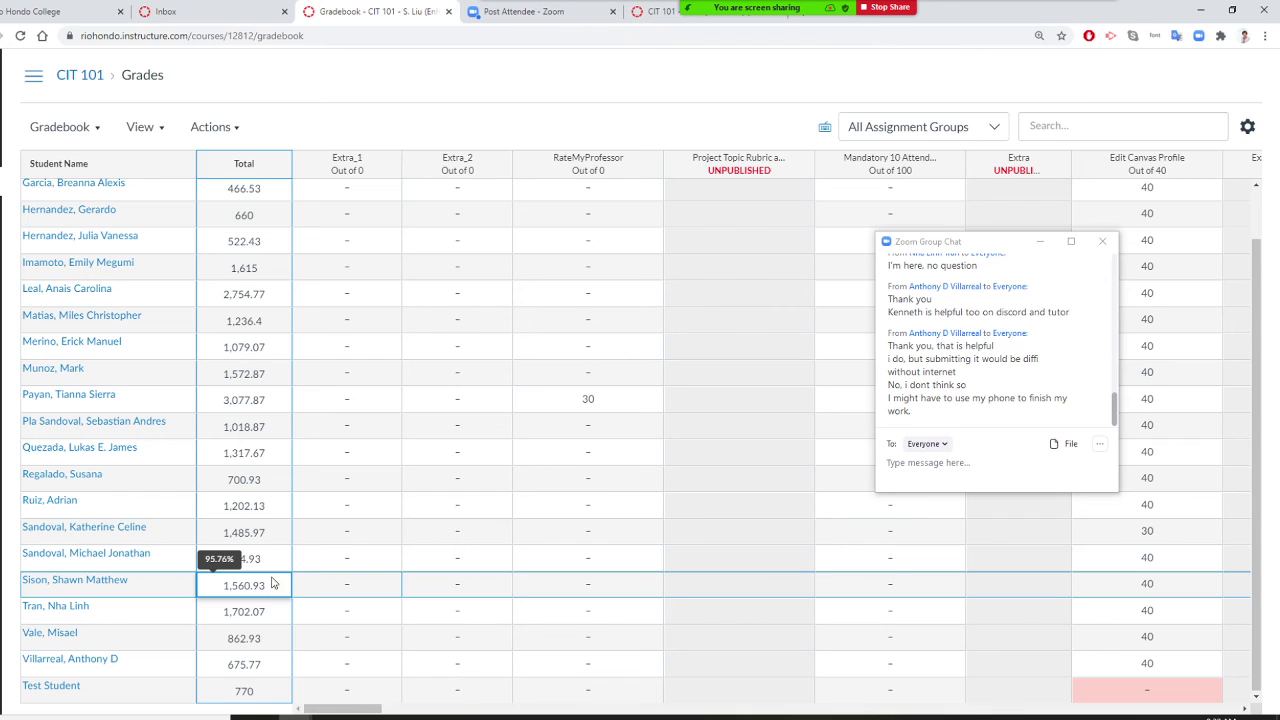
click(257, 620)
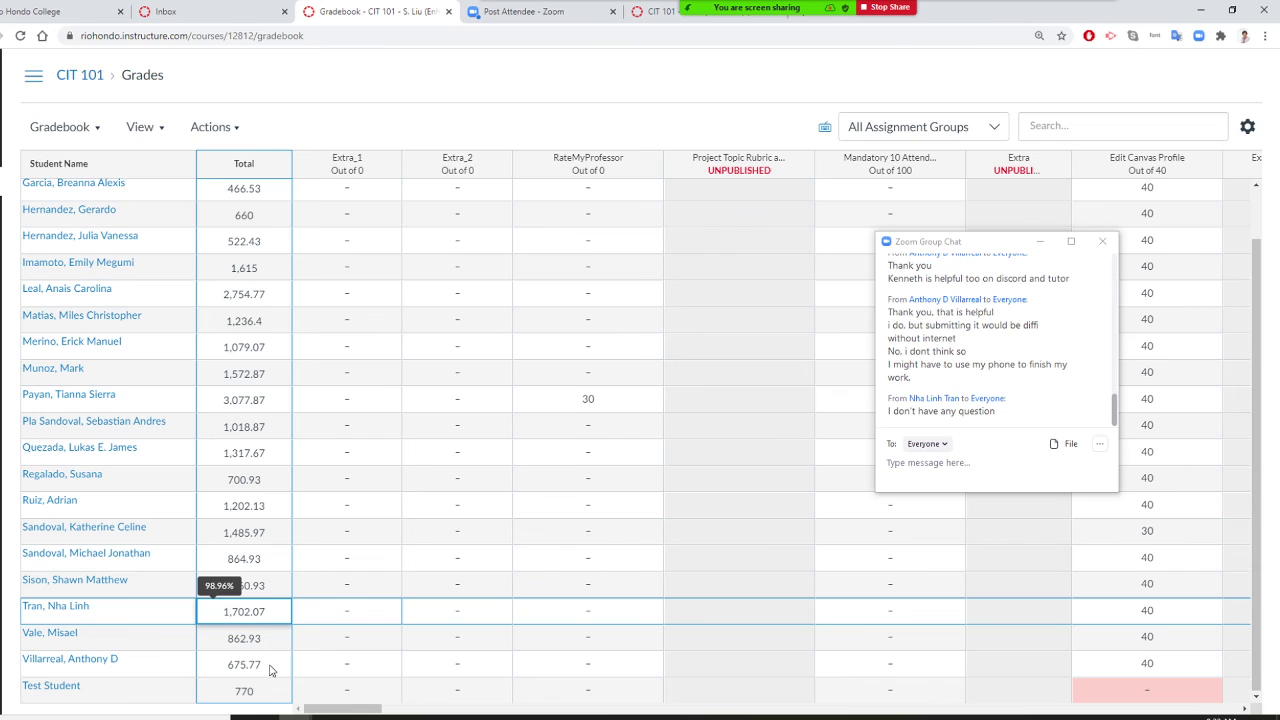
click(272, 670)
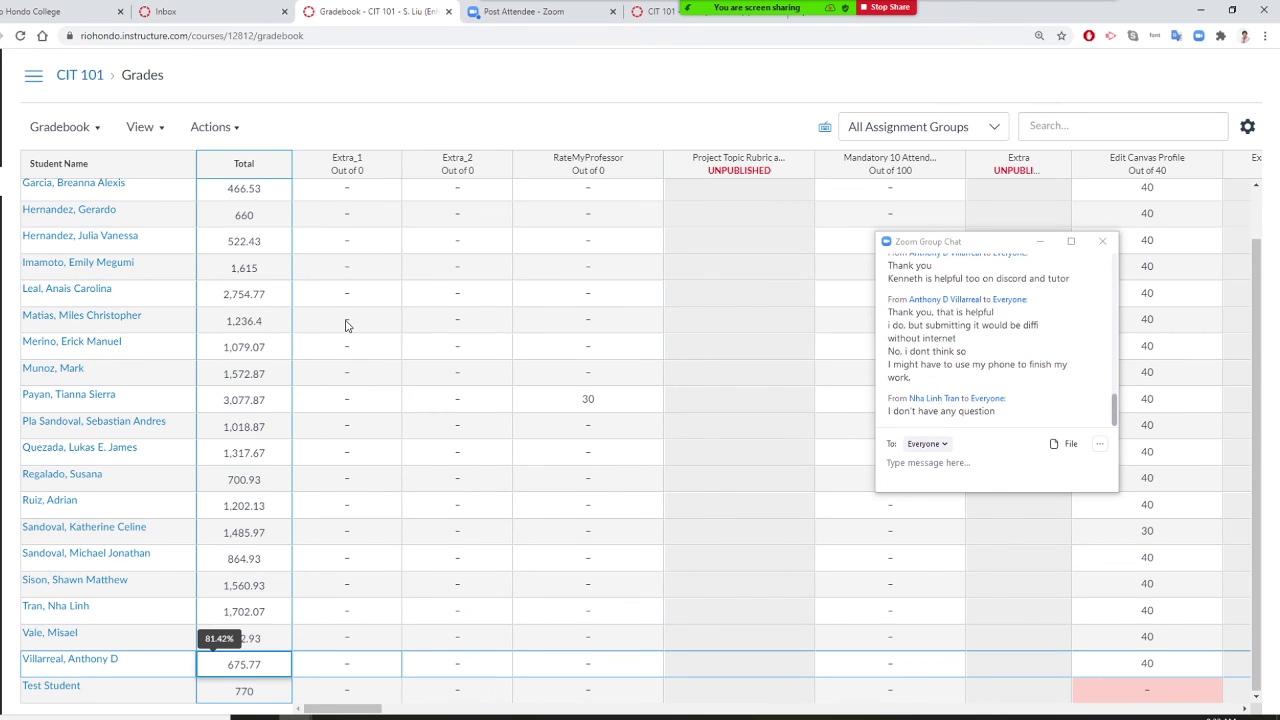
scroll(346, 325, up, 1)
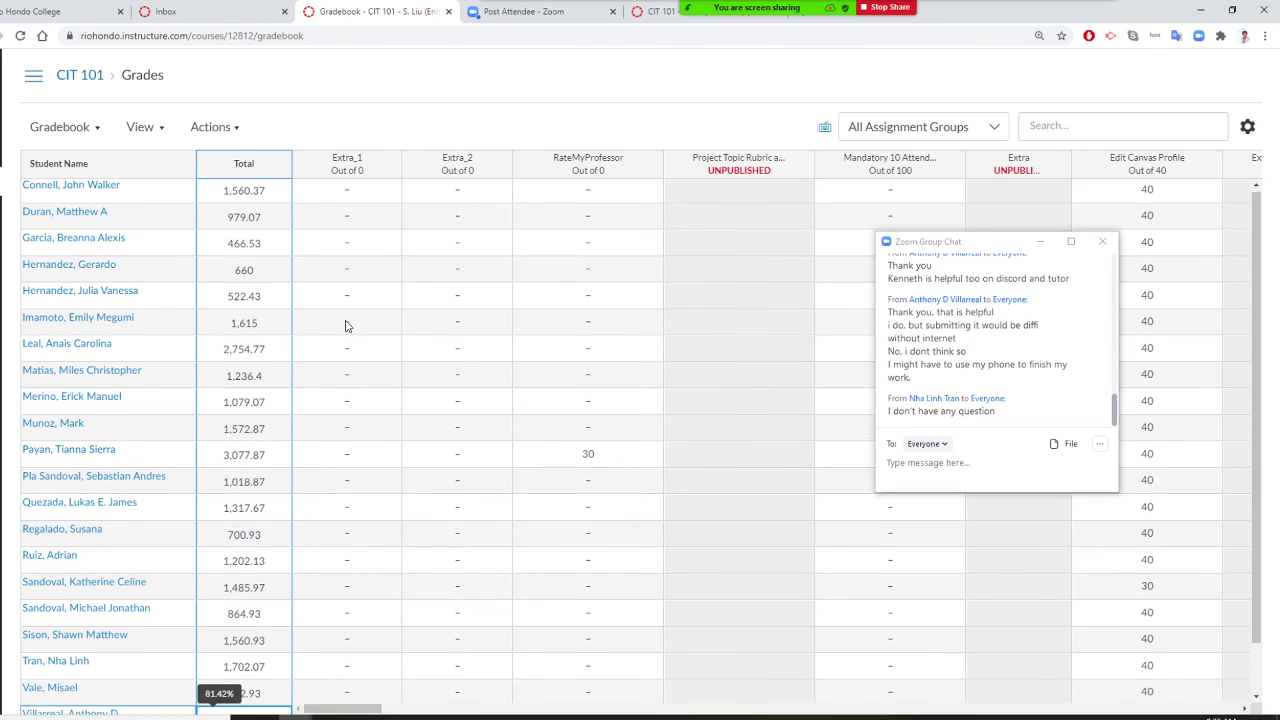
scroll(346, 325, down, 1)
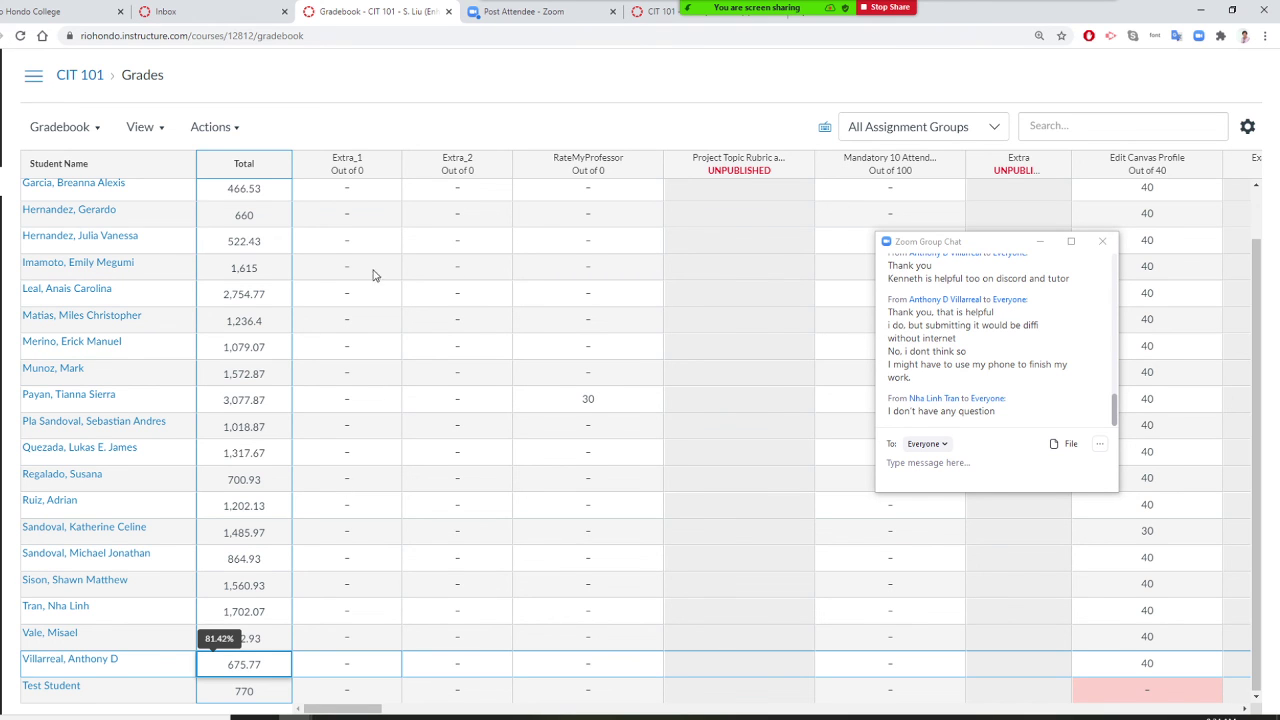
scroll(485, 307, up, 1)
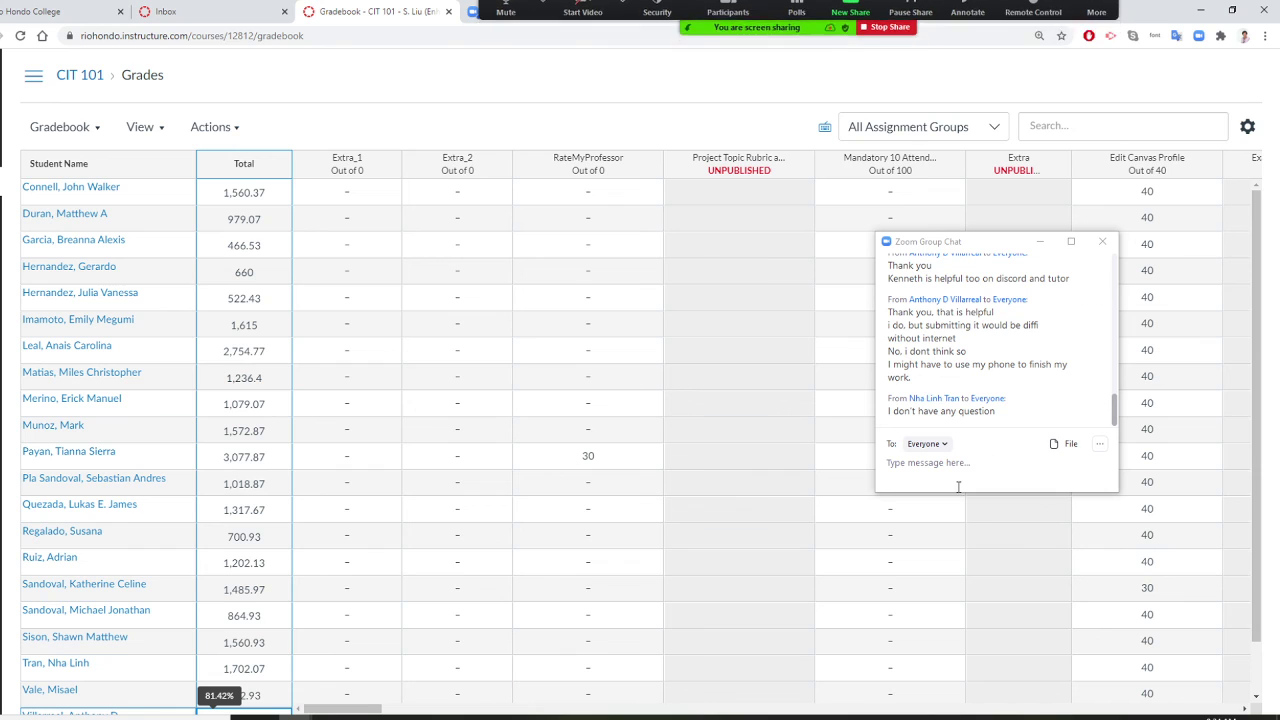
Activate the message box of the Zoom group chat and bring up the meeting's participant controls.
click(919, 475)
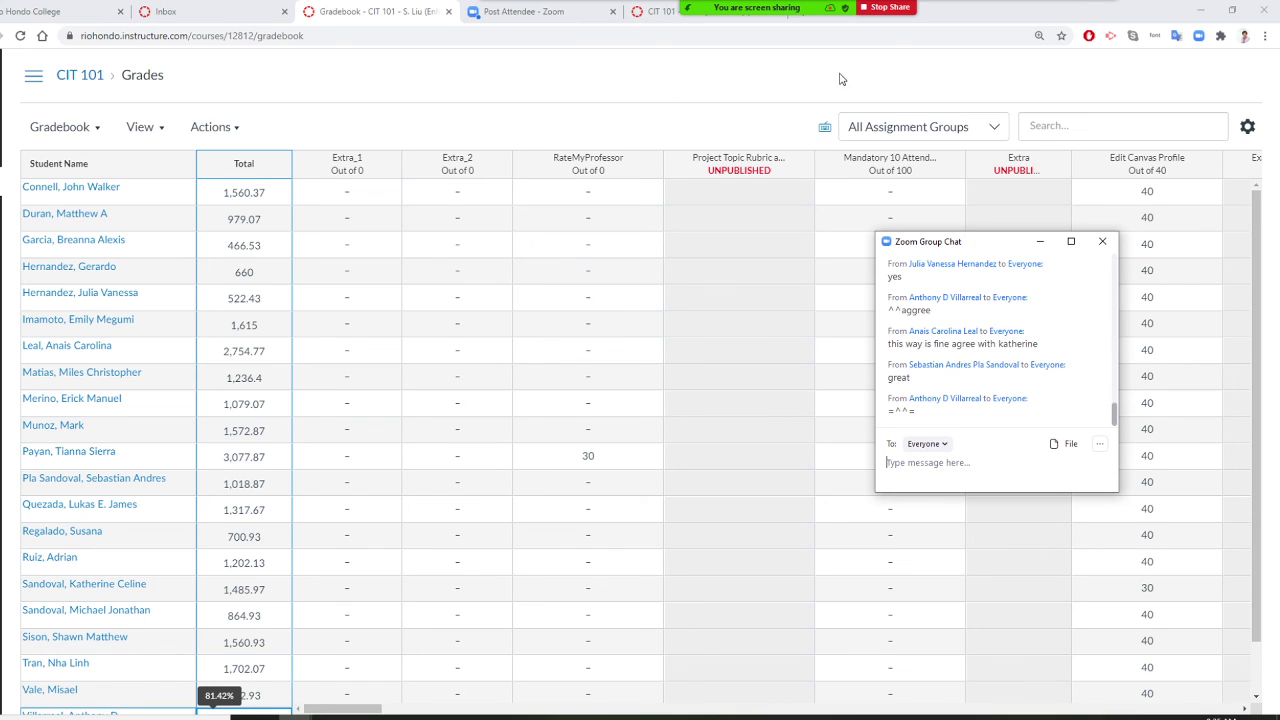
mouse_move(757, 30)
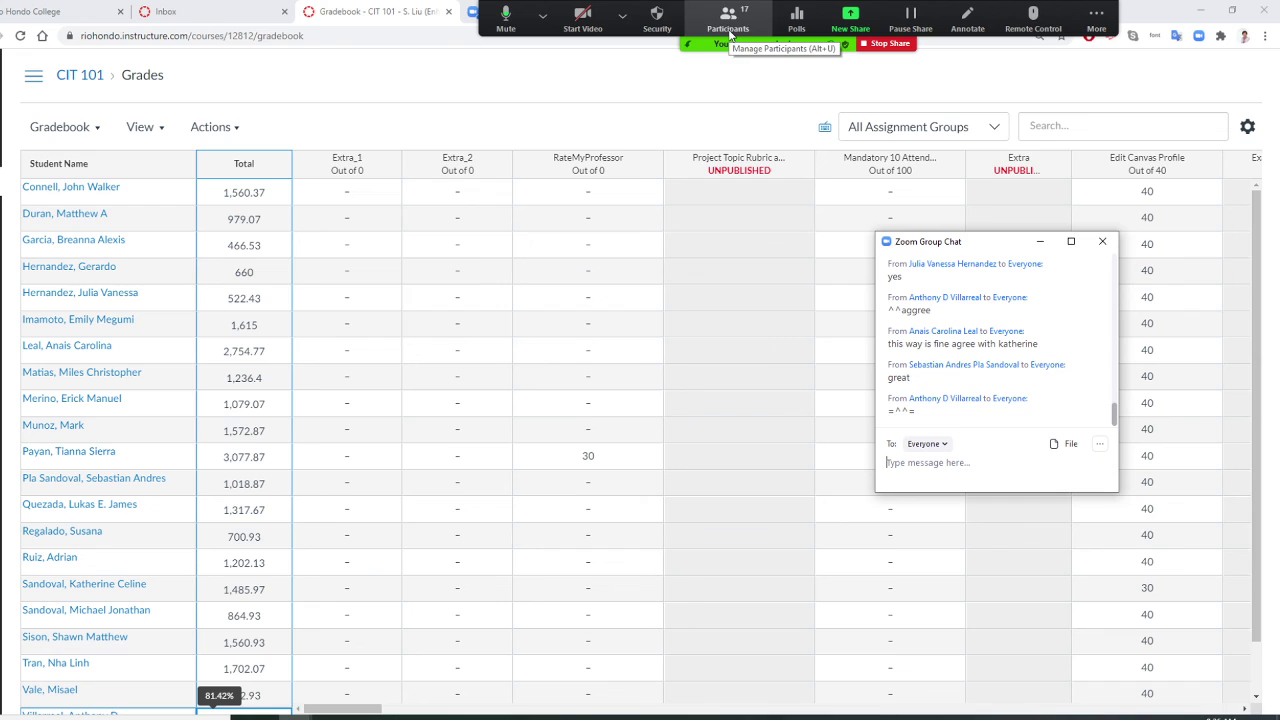